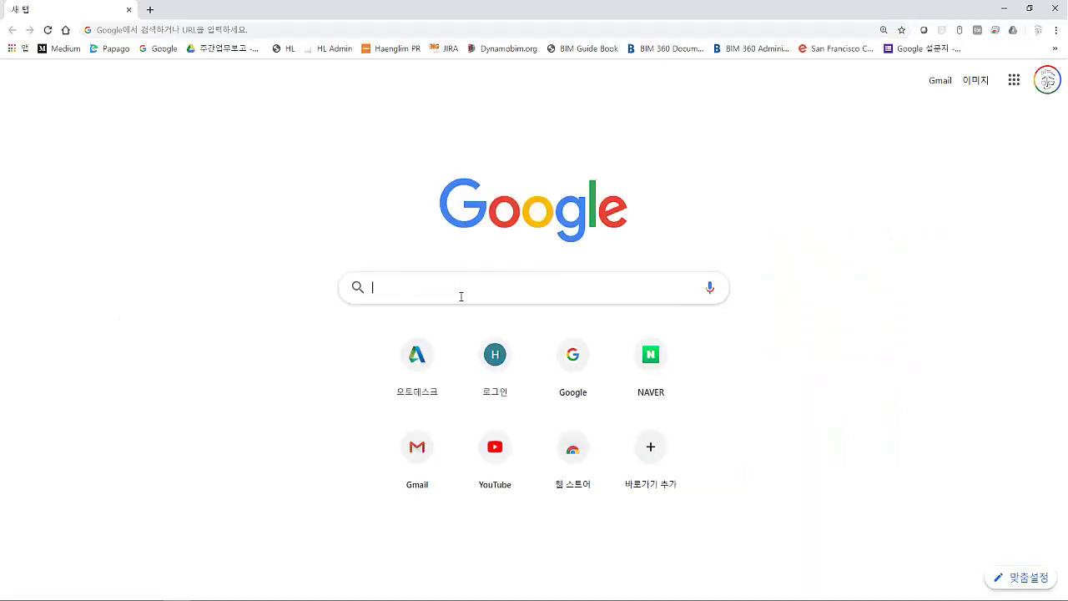
Search 'refinery beta', open Autodesk's Project Refinery Beta page, and log in through Sign Up for Beta.
text(refi)
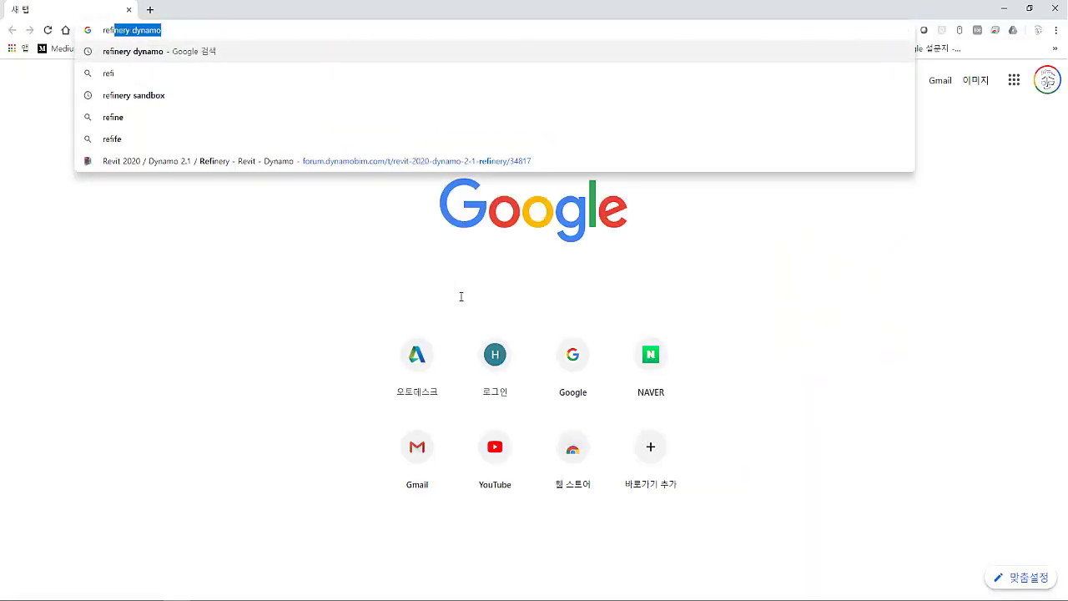
text(nery )
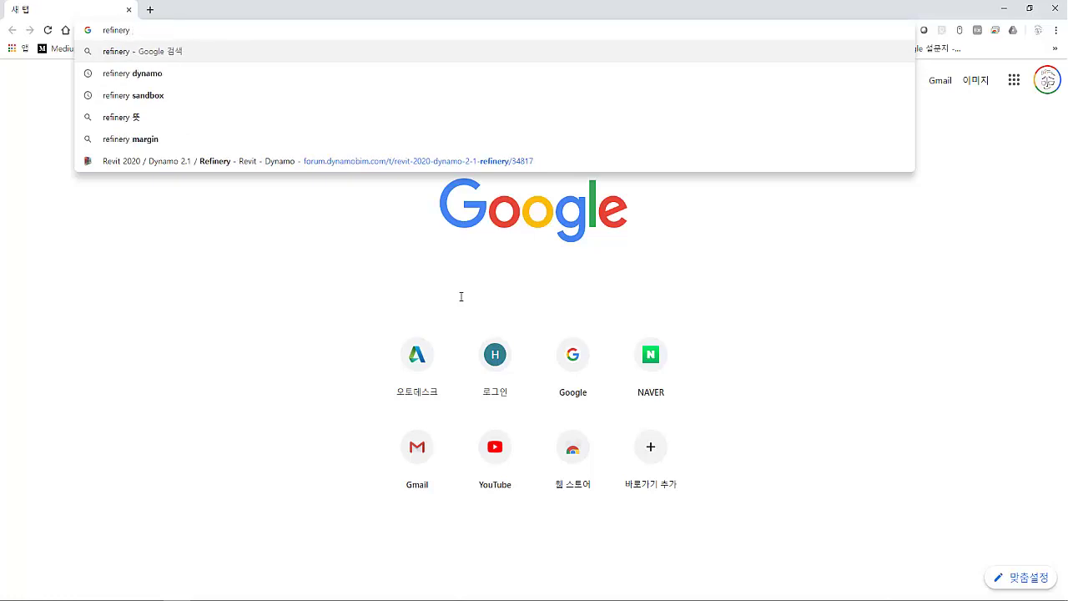
text(beta)
key(Return)
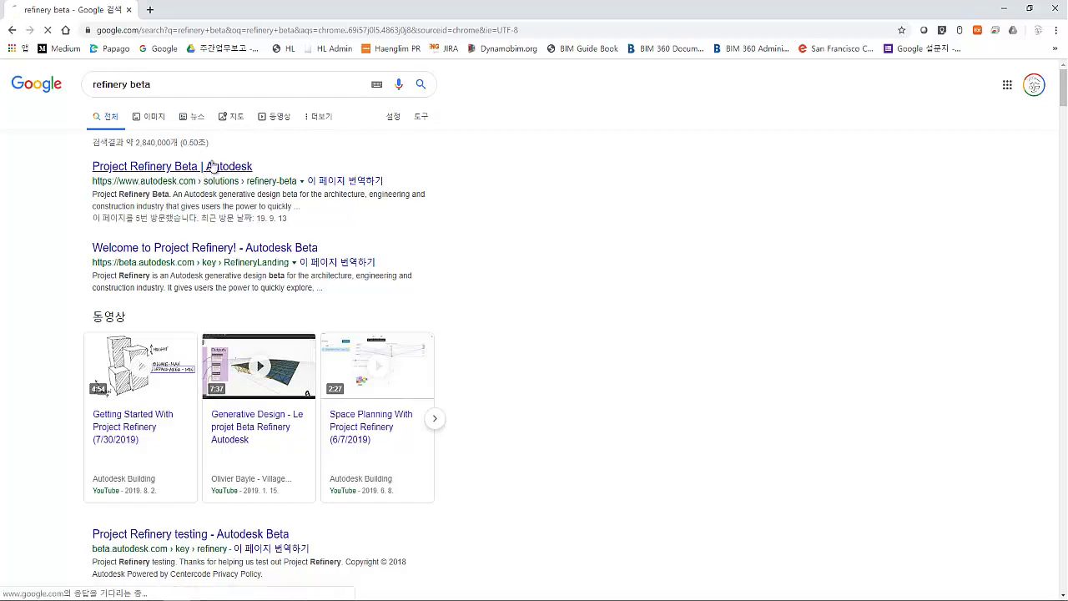
click(209, 168)
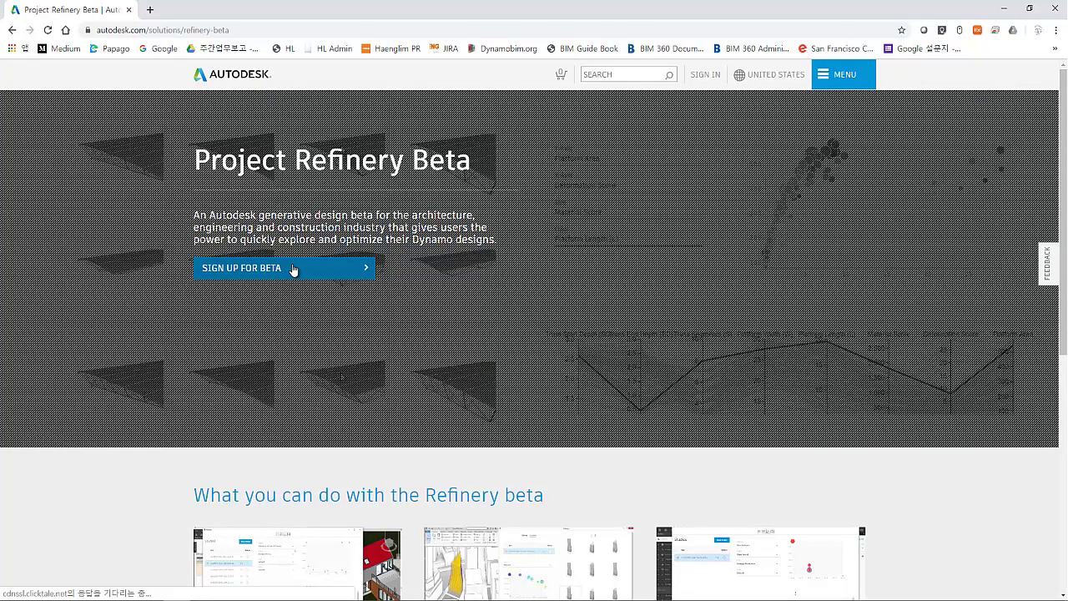
click(694, 75)
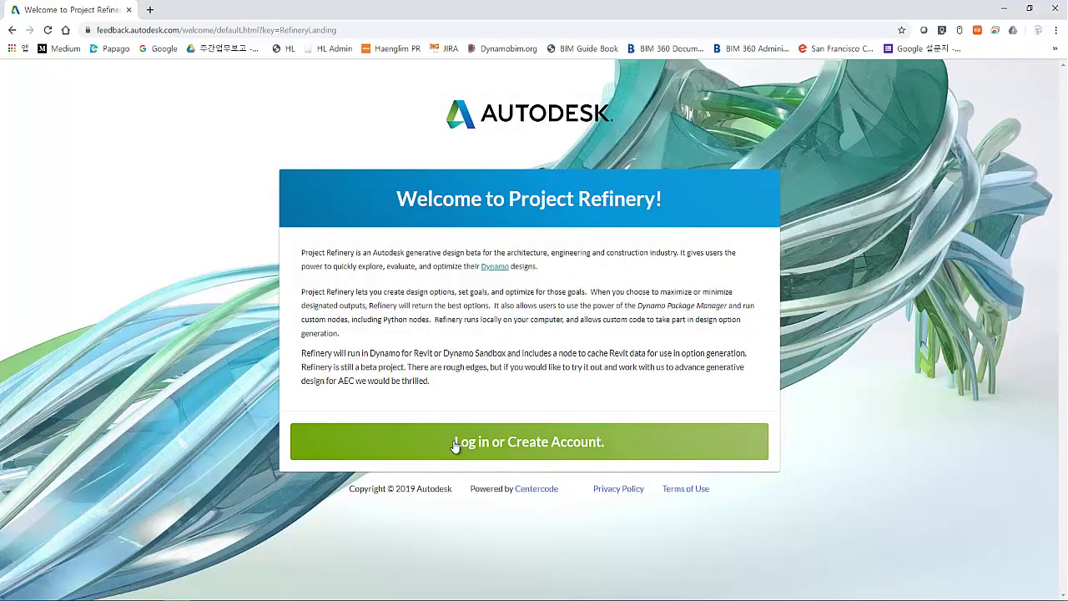
click(455, 446)
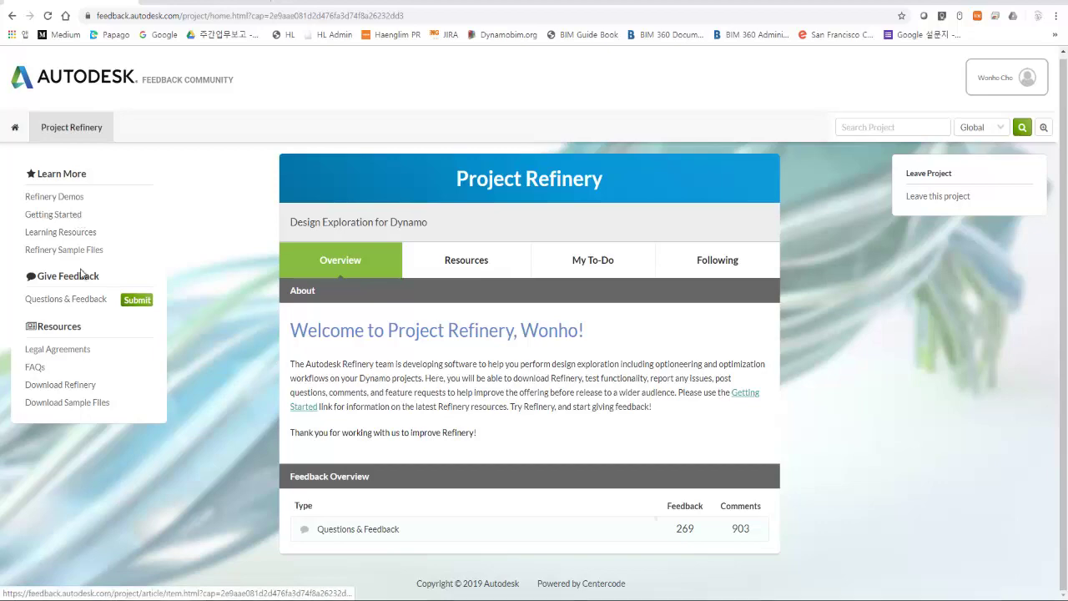
Review Getting Started's install steps, including the Revit 2020 Dynamo note, then open Download Refinery.
click(76, 216)
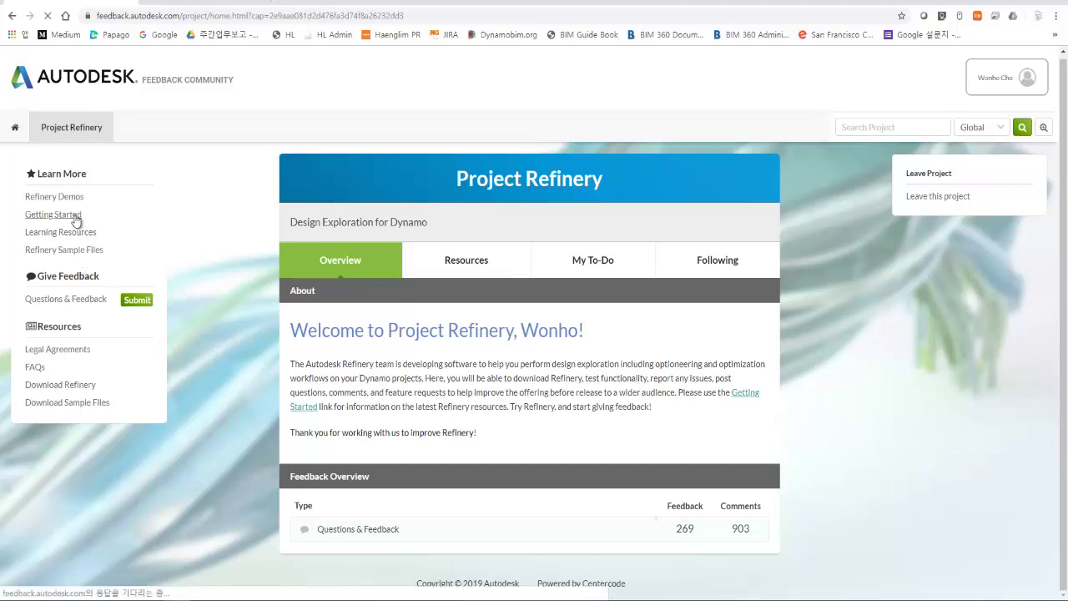
scroll(464, 343, down, 2)
scroll(443, 341, down, 2)
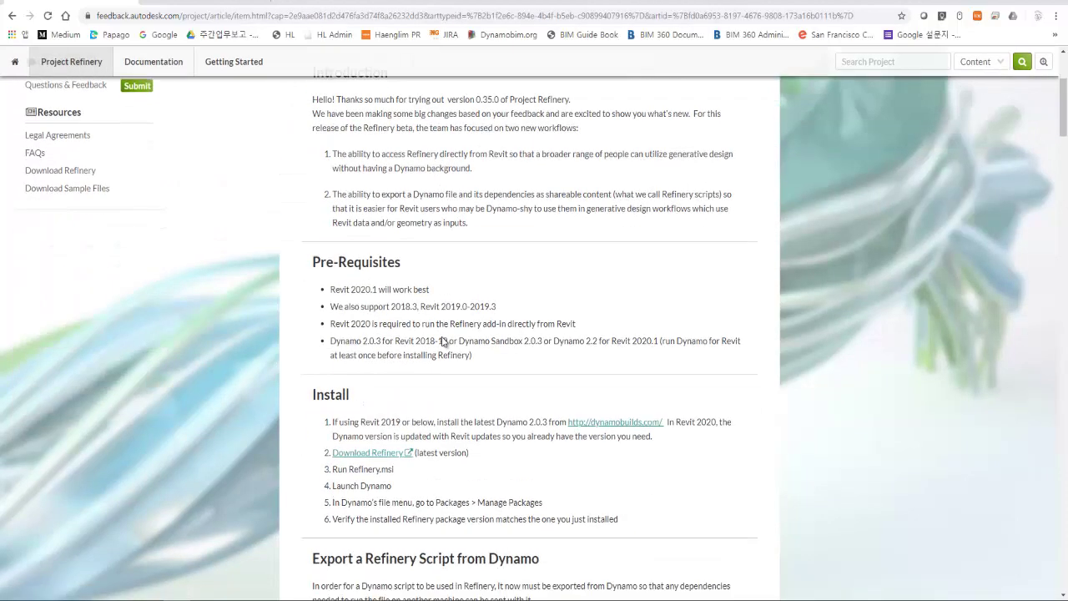
drag(348, 343, 538, 357)
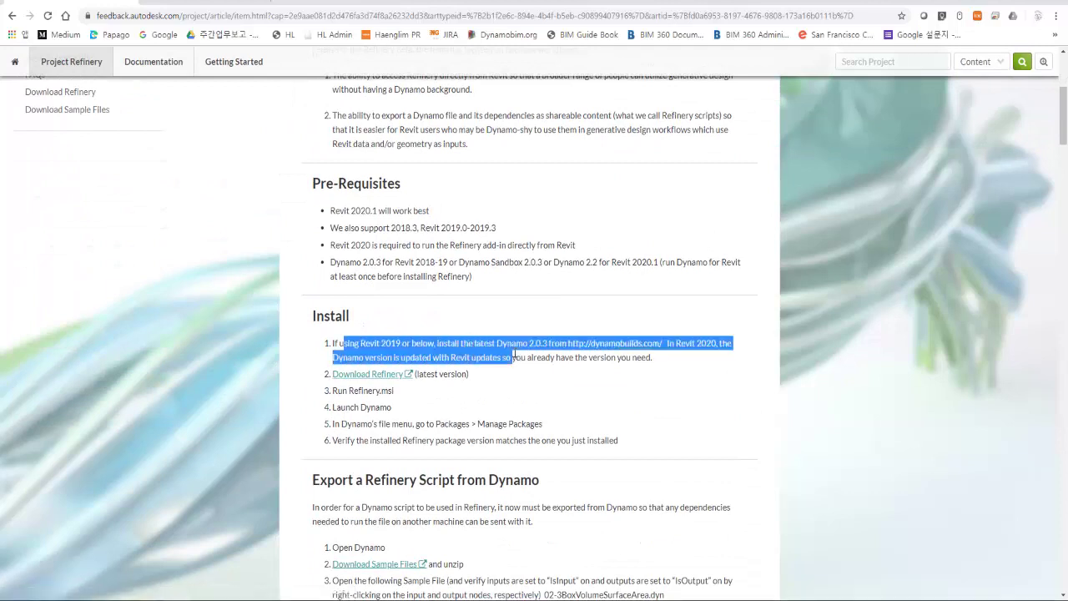
click(544, 356)
mouse_move(343, 360)
mouse_down()
mouse_move(594, 374)
mouse_move(624, 361)
mouse_move(661, 365)
mouse_up()
click(458, 363)
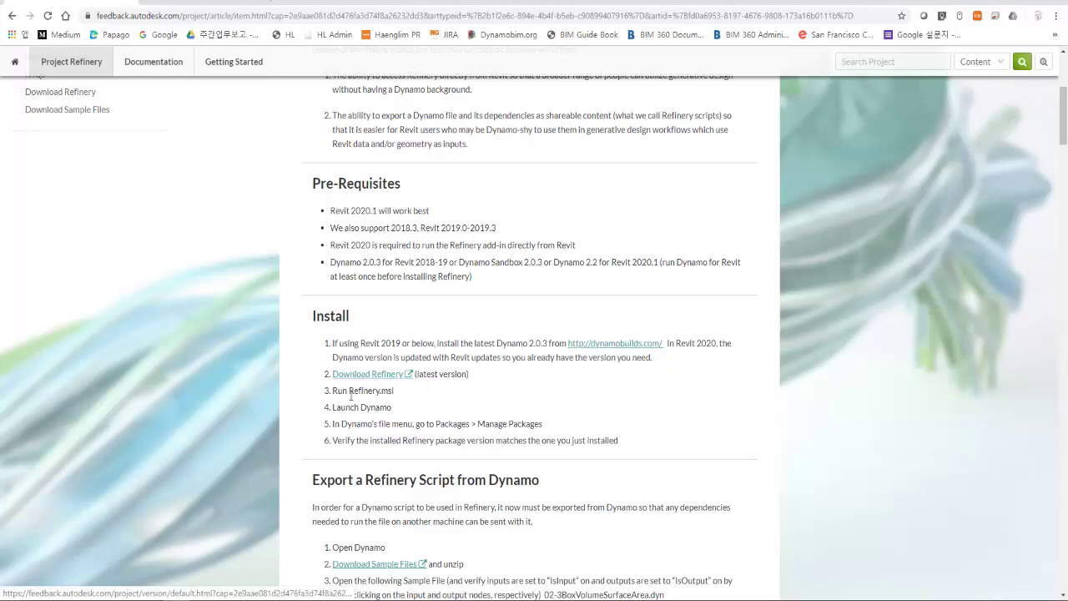
drag(351, 391, 393, 409)
click(391, 407)
click(384, 375)
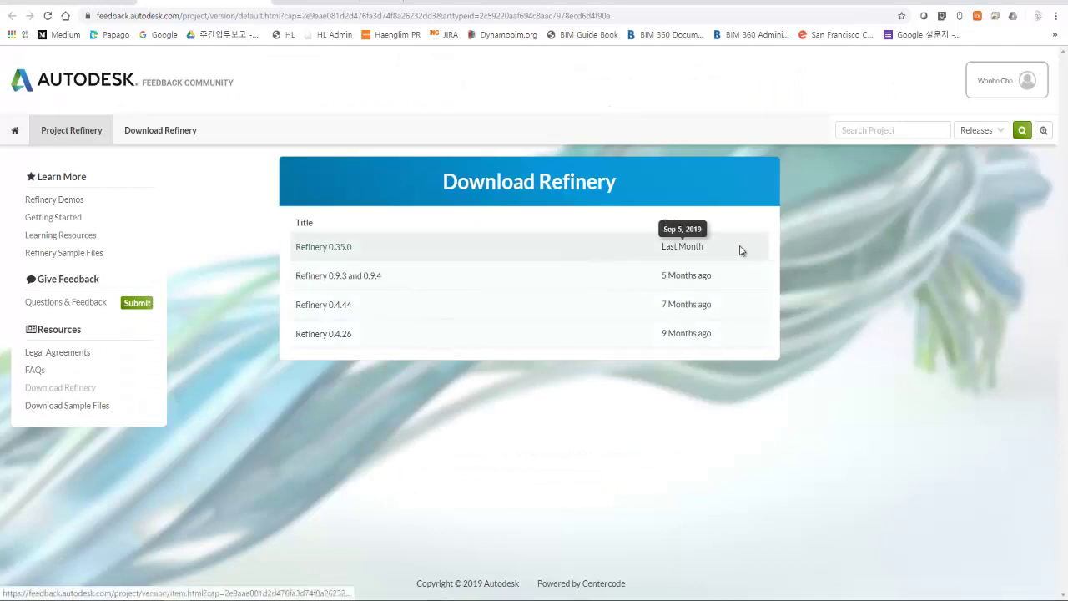
Read the Refinery 0.35.0 release notes on exporting scripts and Revit 2020, then return to Dynamo.
click(326, 248)
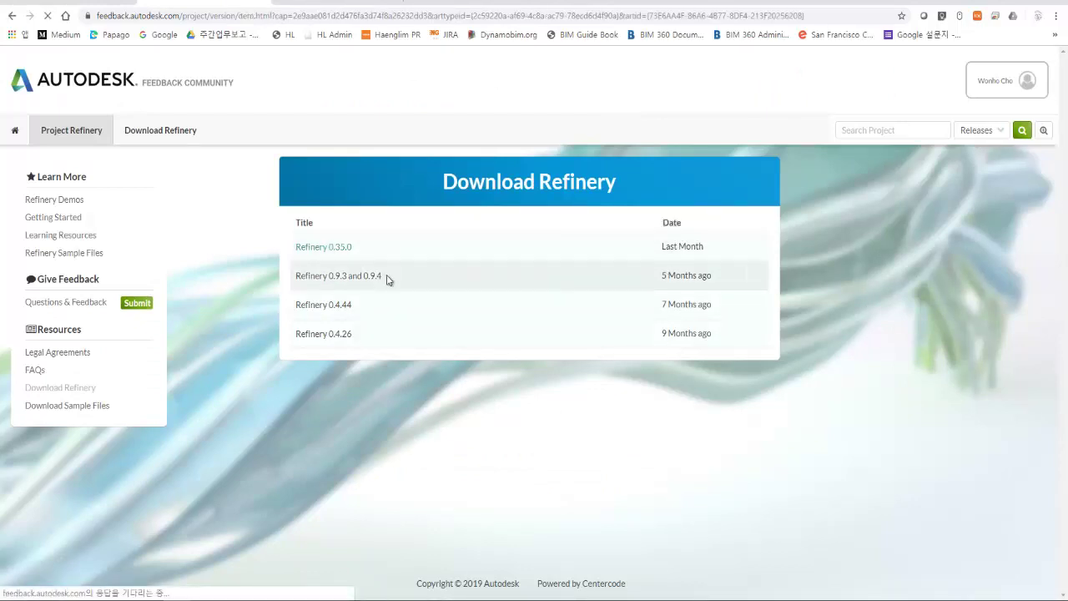
scroll(395, 521, down, 2)
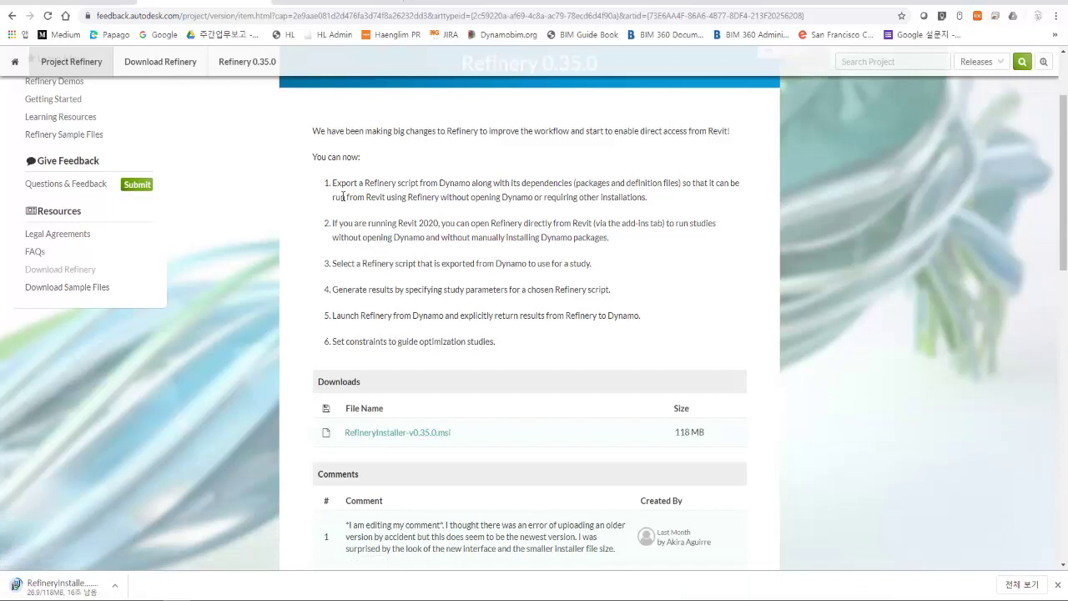
mouse_move(334, 182)
mouse_down()
mouse_move(584, 182)
mouse_move(685, 201)
mouse_up()
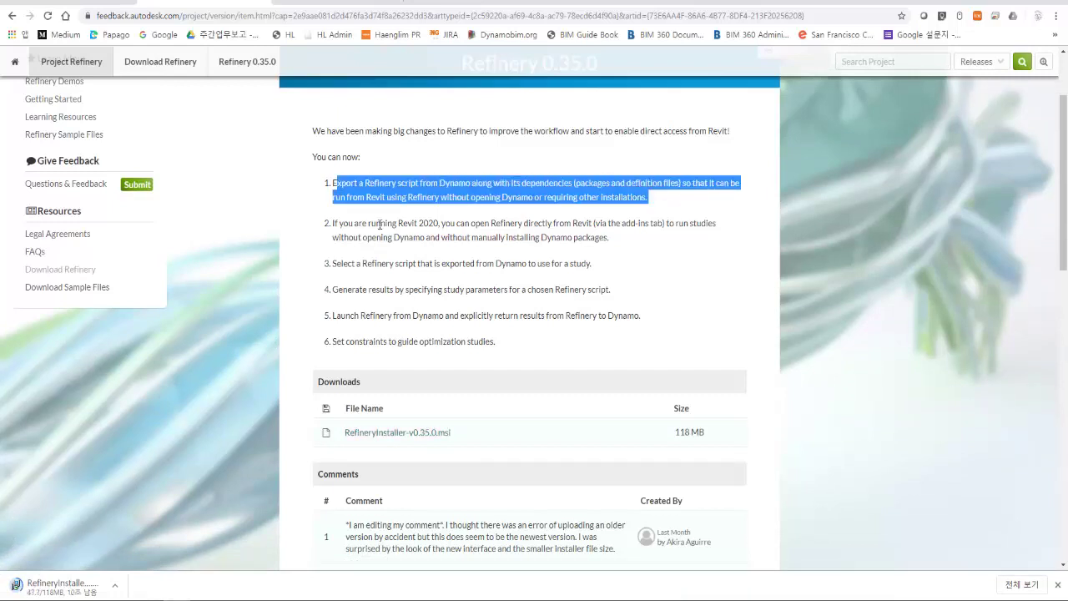
mouse_move(339, 224)
mouse_down()
mouse_move(609, 237)
mouse_move(520, 224)
mouse_move(594, 225)
mouse_up()
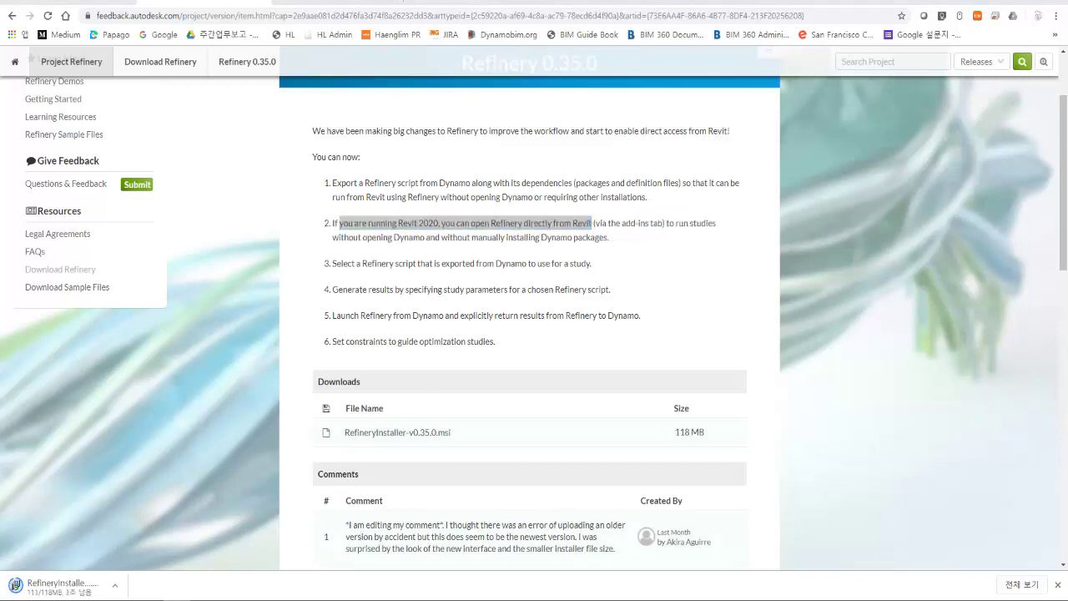
click(392, 572)
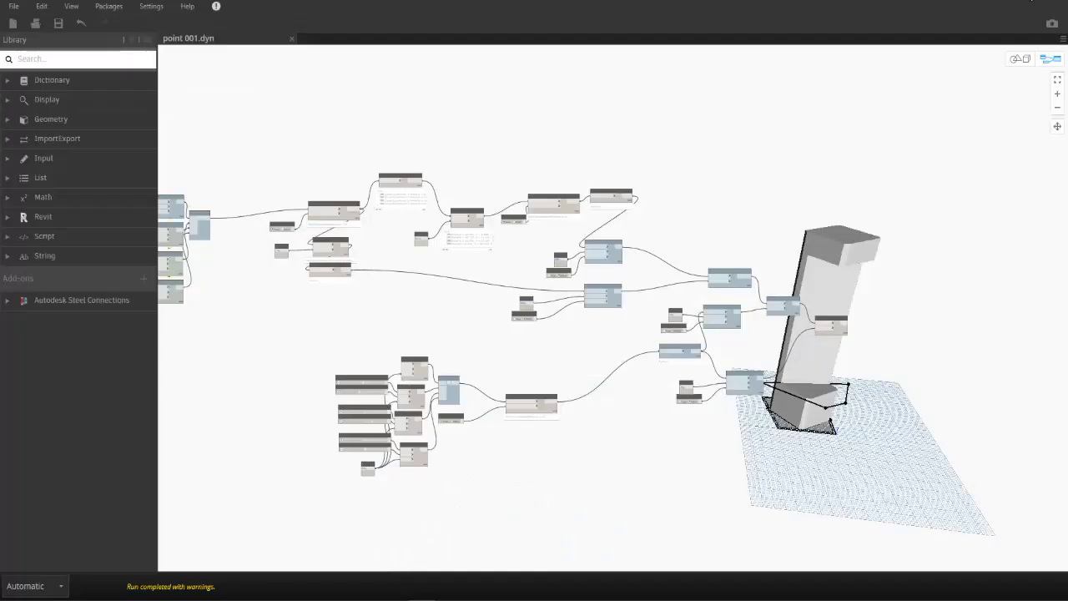
Restore Dynamo to a window and look through Revit's Add-Ins and other ribbon tool sets.
click(1033, 2)
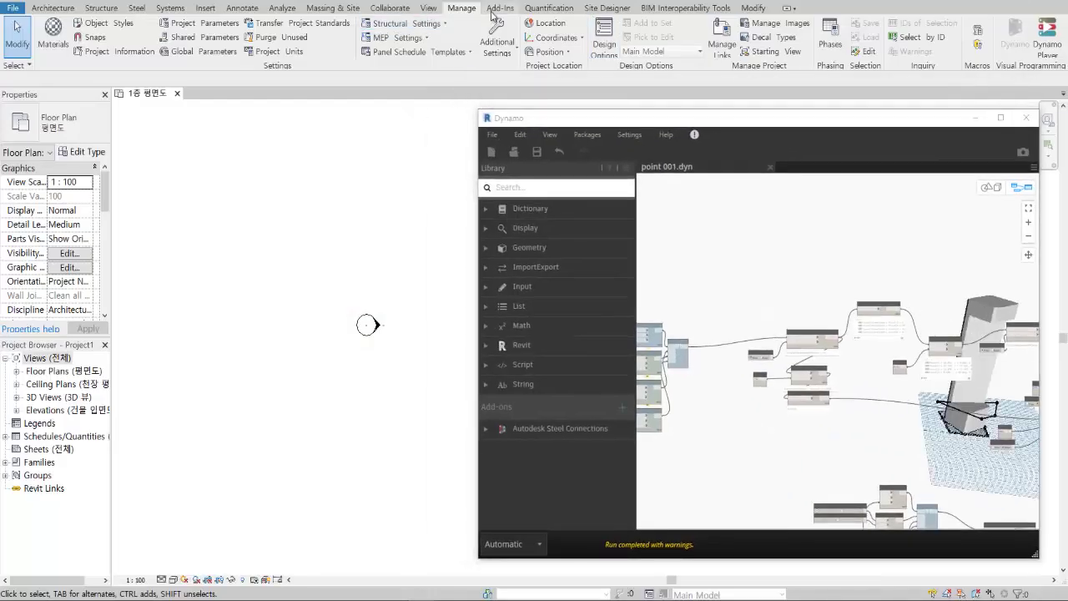
click(497, 9)
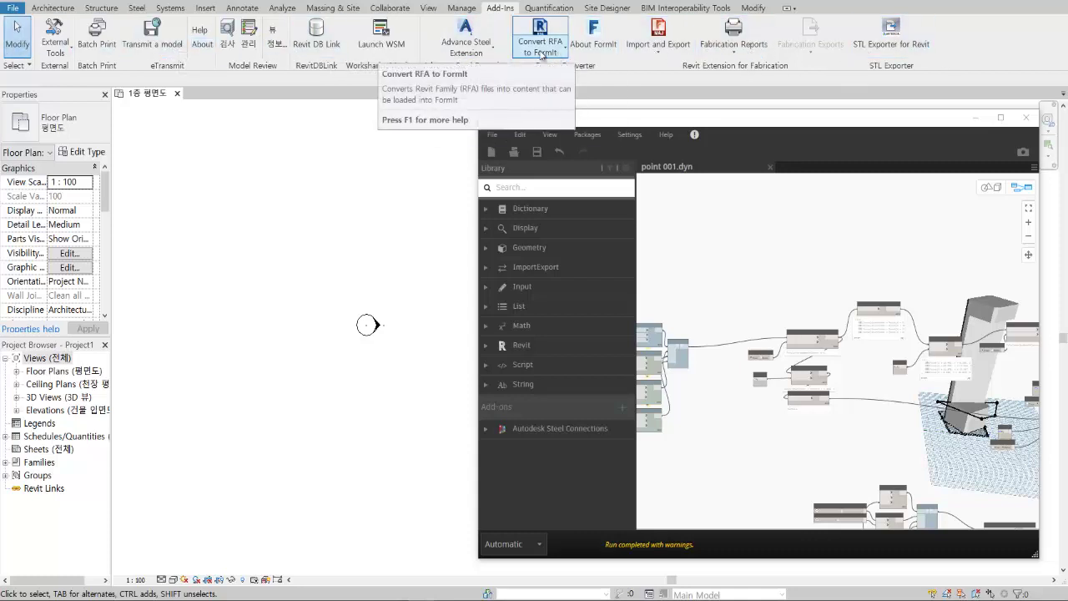
click(549, 8)
click(607, 8)
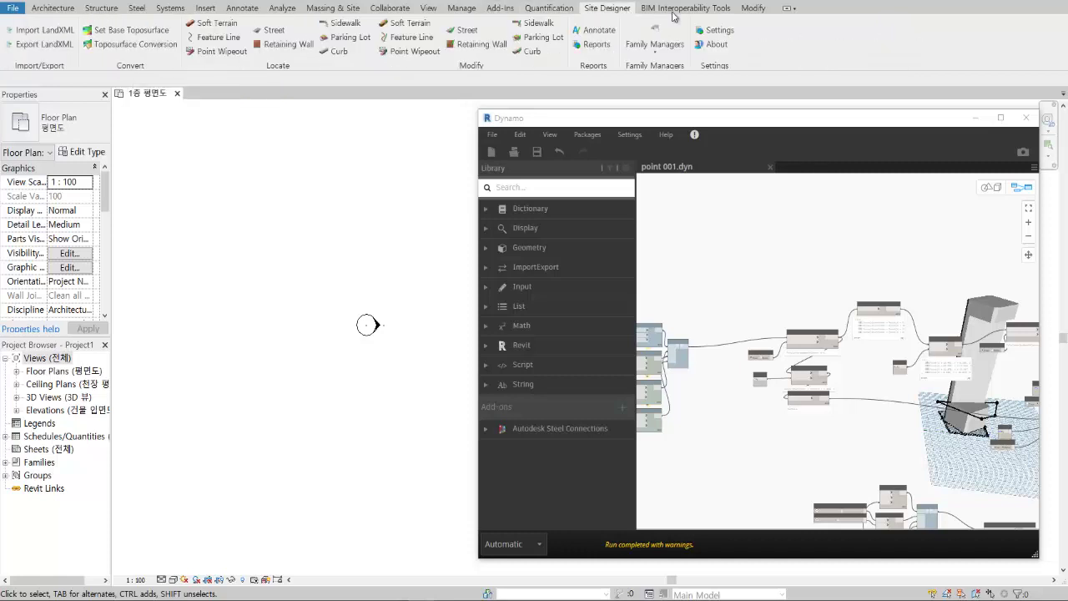
click(728, 13)
click(753, 8)
click(501, 8)
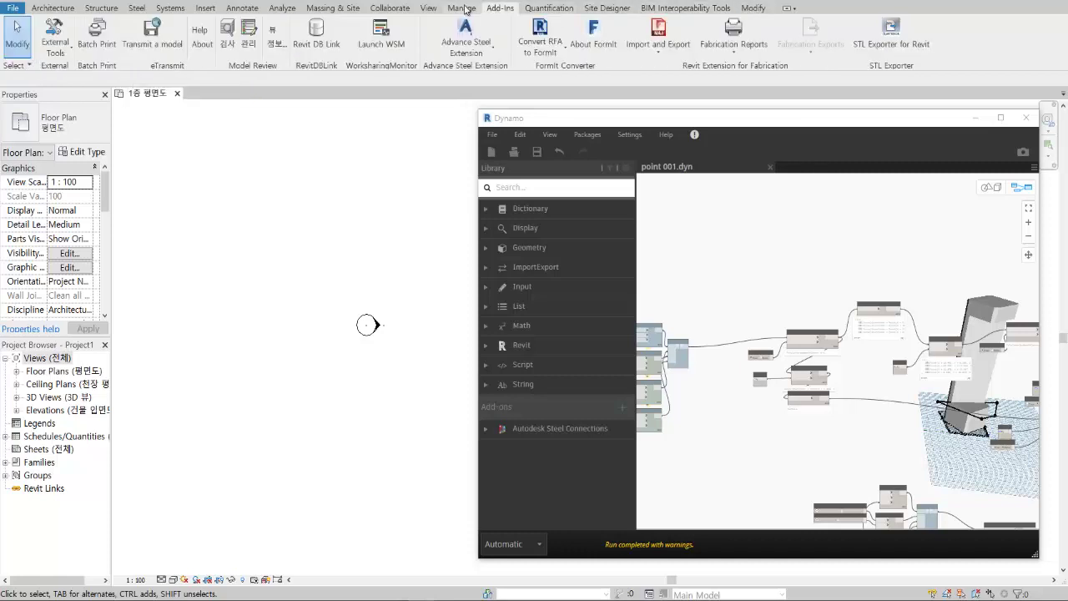
click(16, 65)
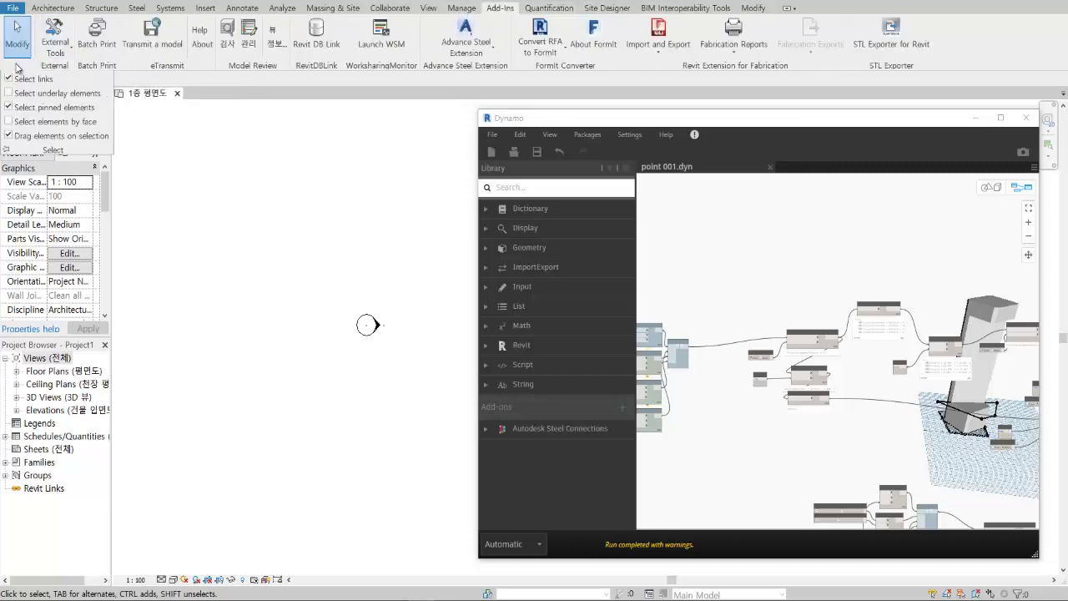
click(242, 8)
Close Dynamo and Revit 2020, agreeing to save changes to Project1.
scroll(328, 10, down, 1)
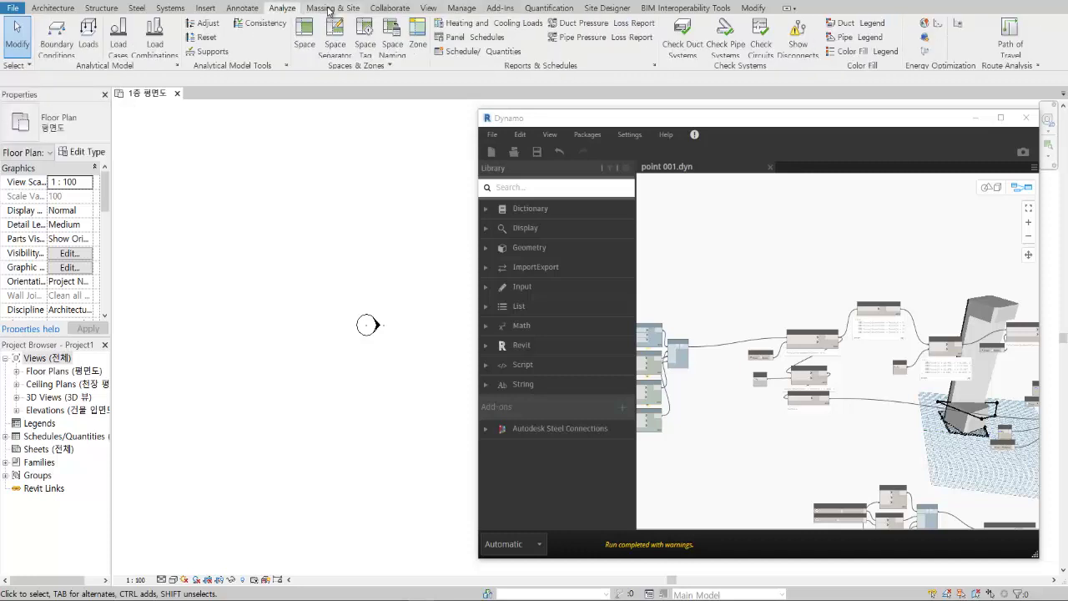
scroll(328, 10, down, 1)
scroll(234, 10, up, 3)
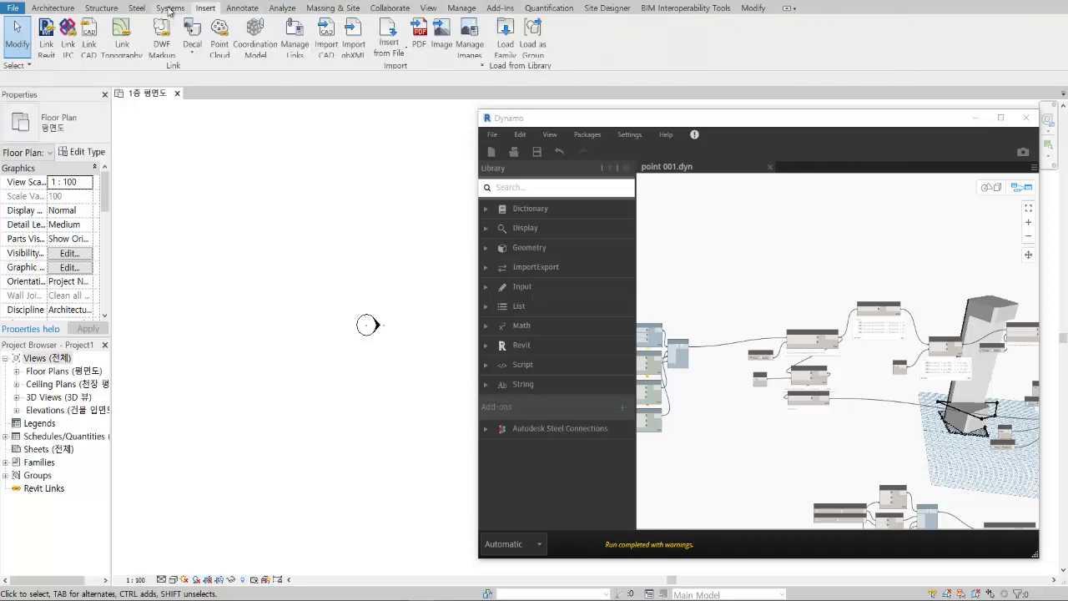
scroll(144, 13, up, 1)
scroll(81, 12, up, 1)
scroll(81, 12, up, 2)
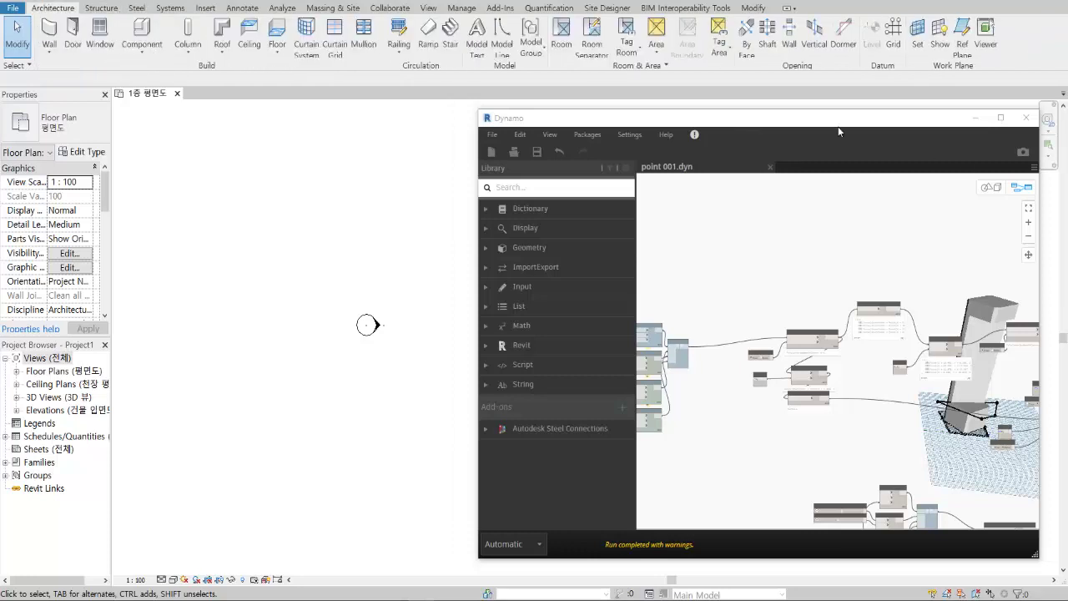
drag(838, 121, 528, 101)
click(718, 98)
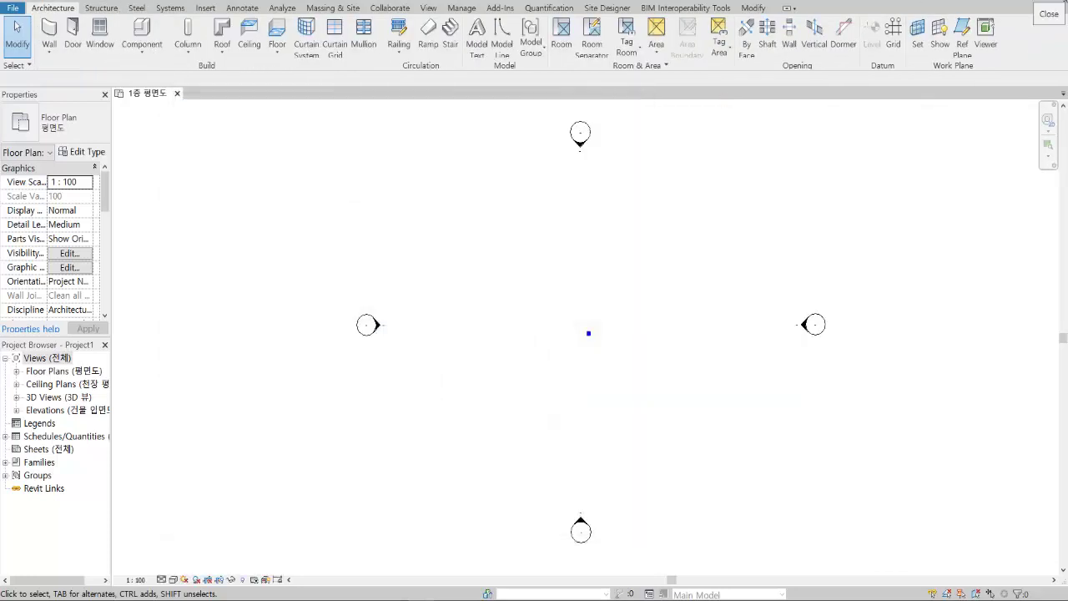
click(1058, 7)
click(515, 304)
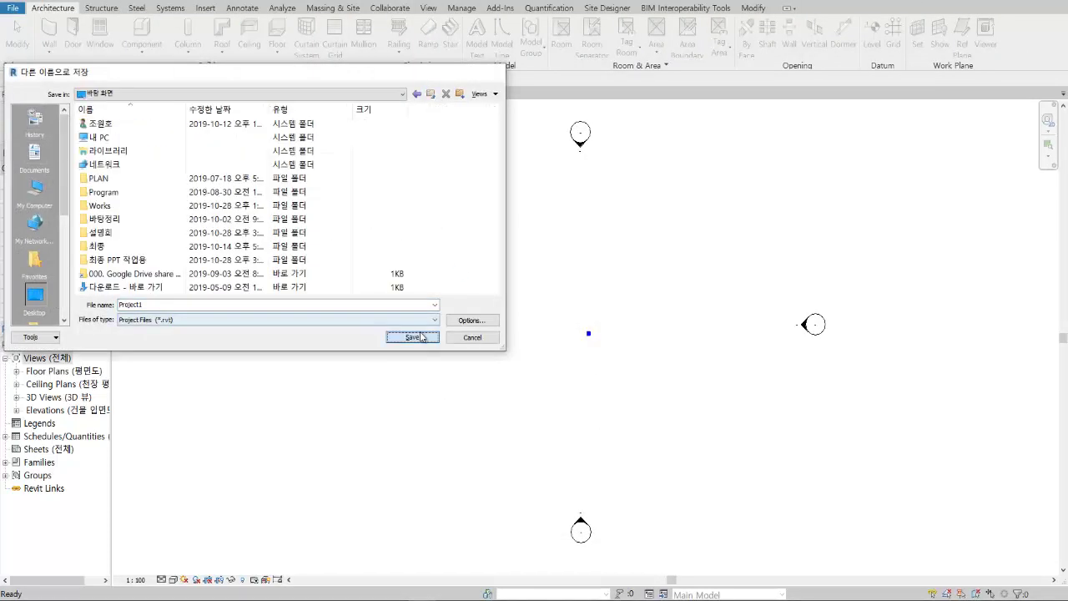
Save Project1 to the chosen folder, then browse the release page while the installer configures.
click(413, 335)
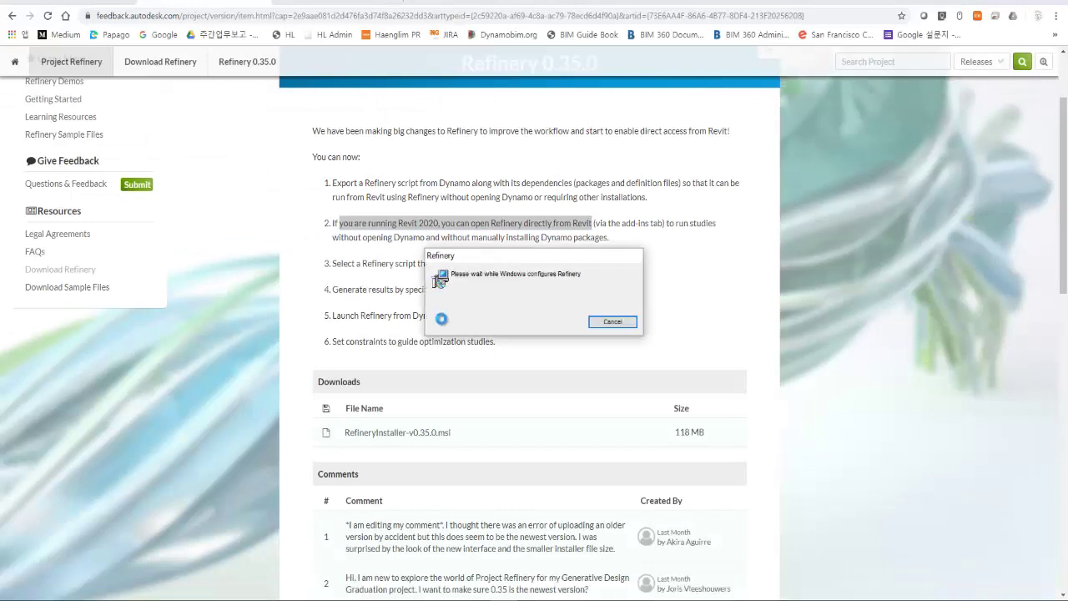
click(331, 288)
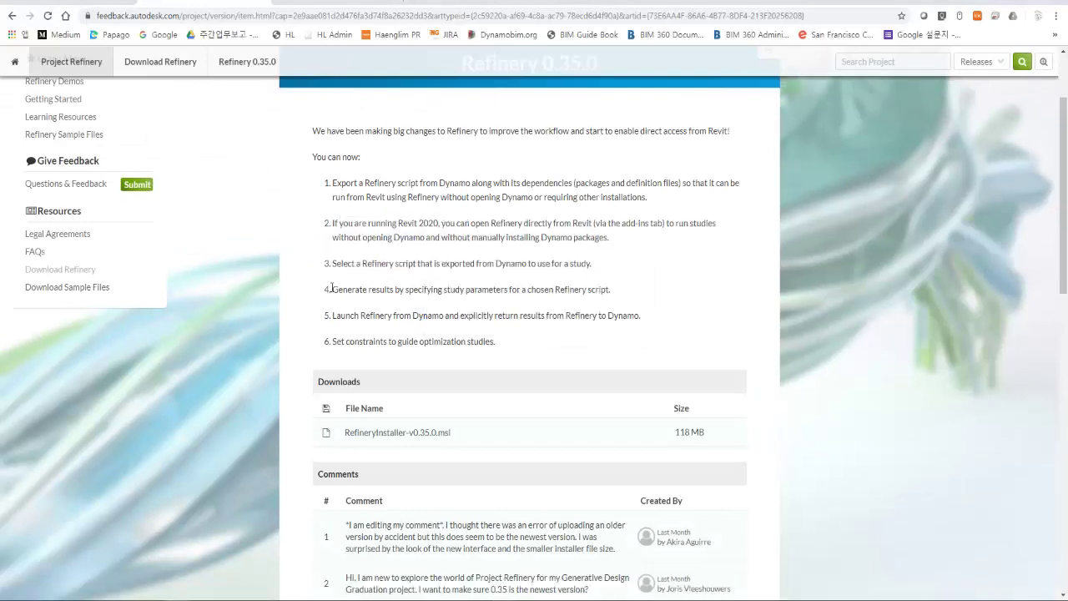
scroll(373, 340, down, 3)
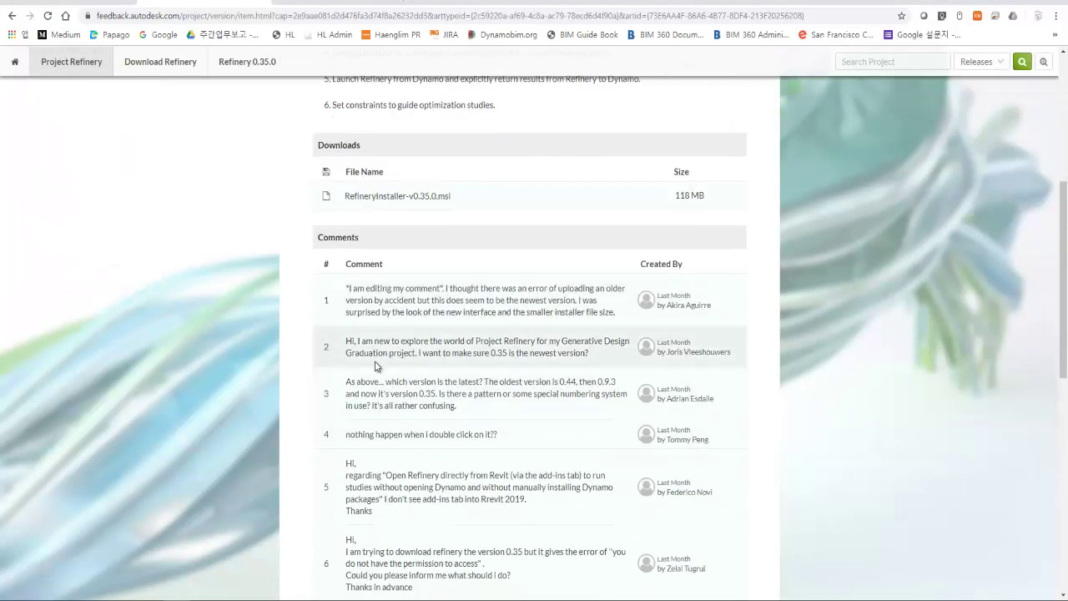
scroll(375, 366, down, 5)
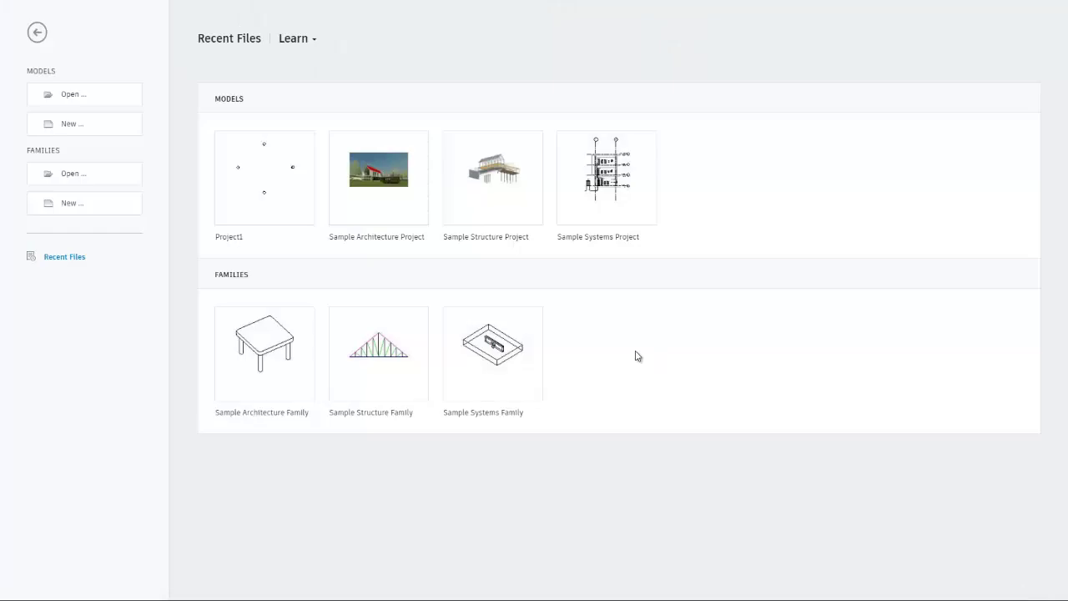
Open Project1 from recent files and launch Refinery from Revit's Add-Ins tab.
click(264, 177)
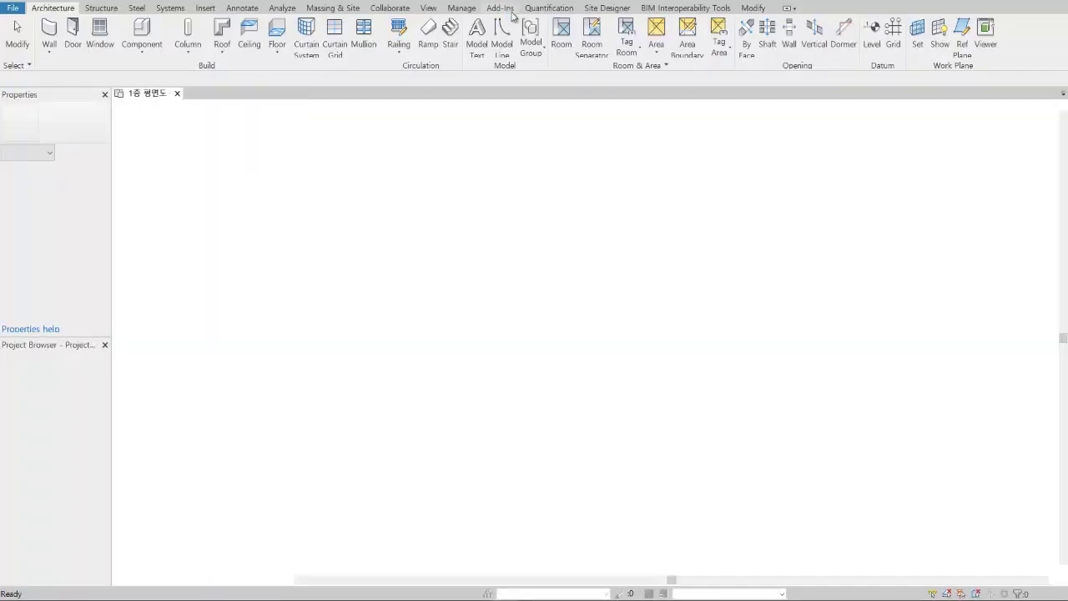
click(504, 8)
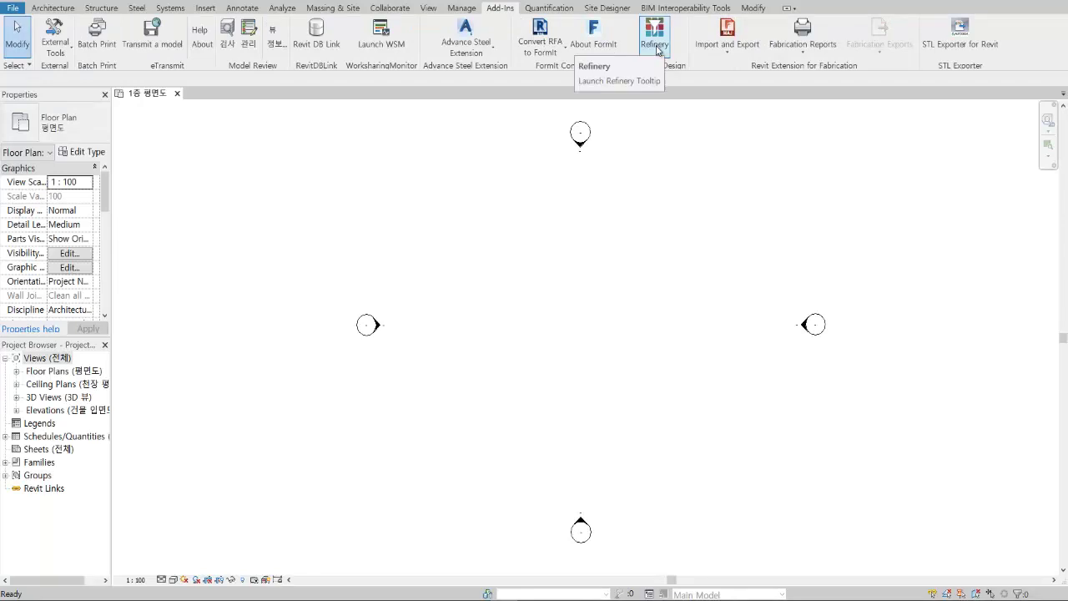
click(656, 48)
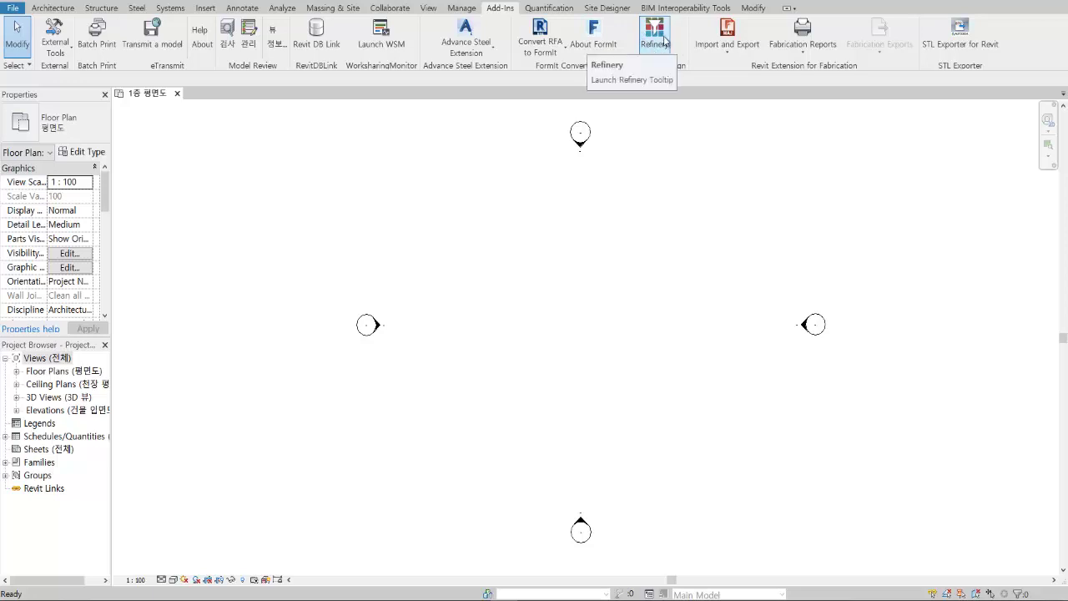
click(665, 40)
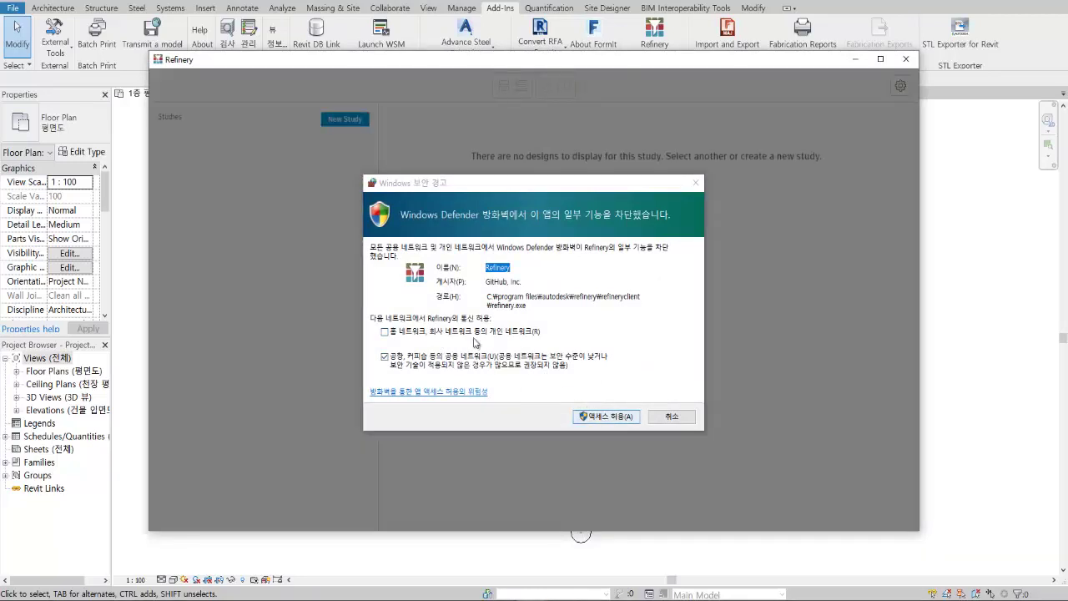
Allow Refinery through the firewall on private networks and accept the data collection notice.
click(403, 332)
click(609, 414)
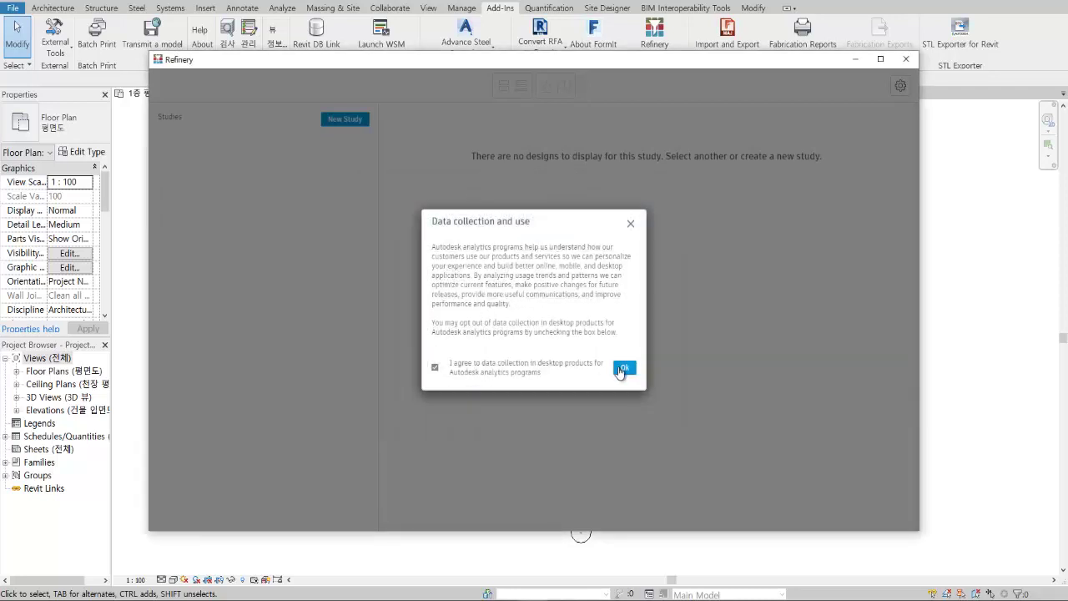
click(622, 370)
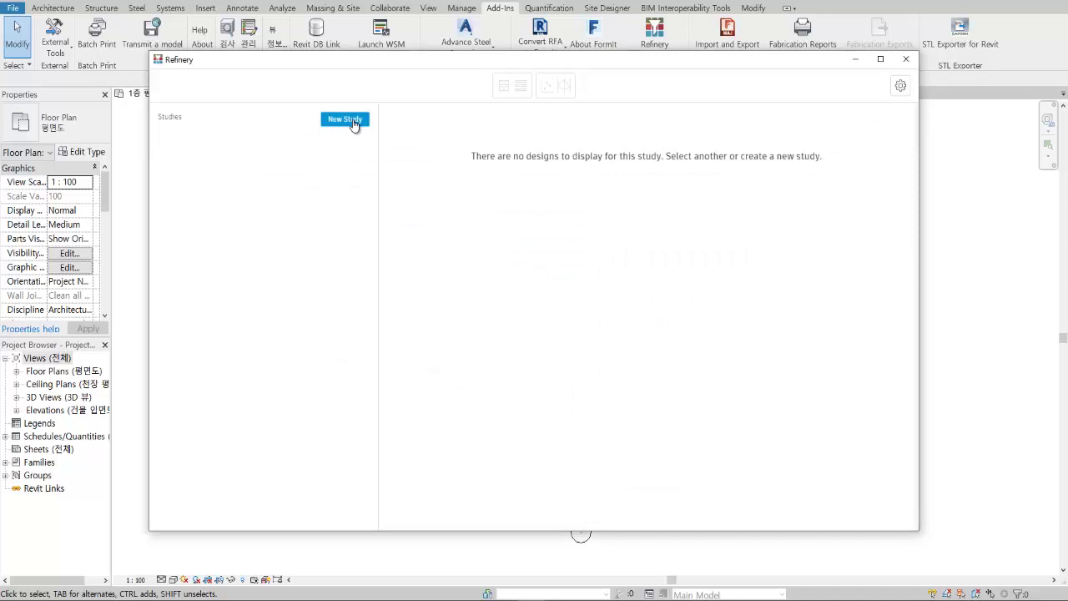
drag(449, 71, 459, 68)
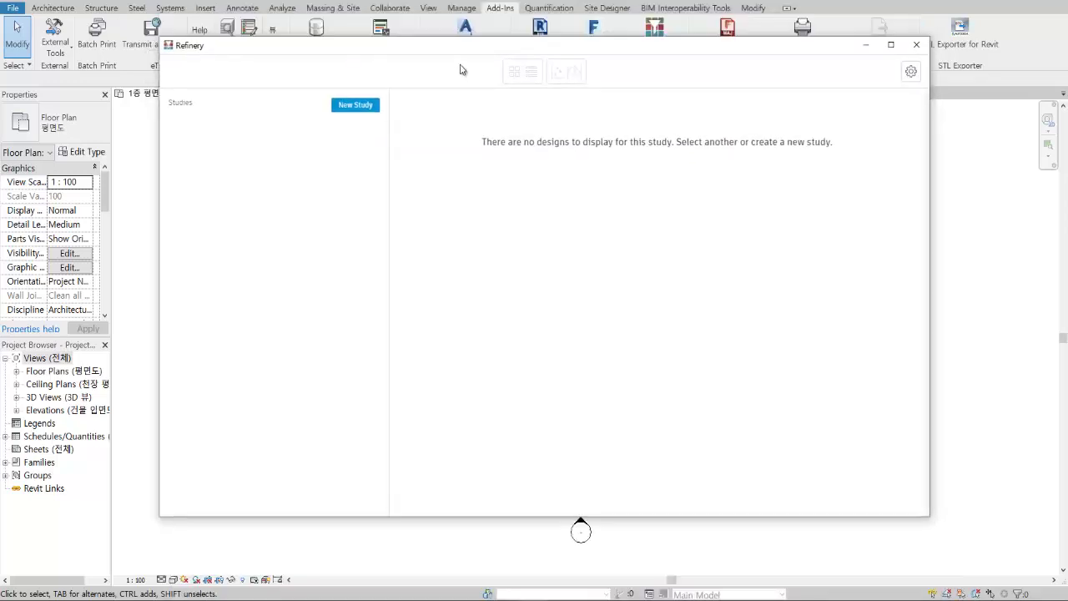
click(355, 118)
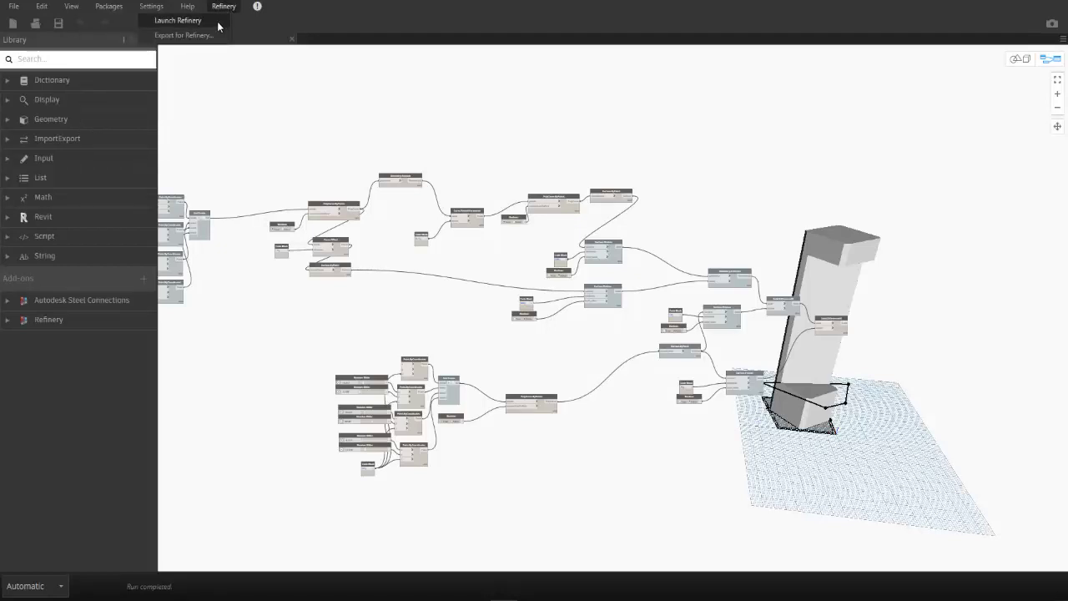
click(218, 28)
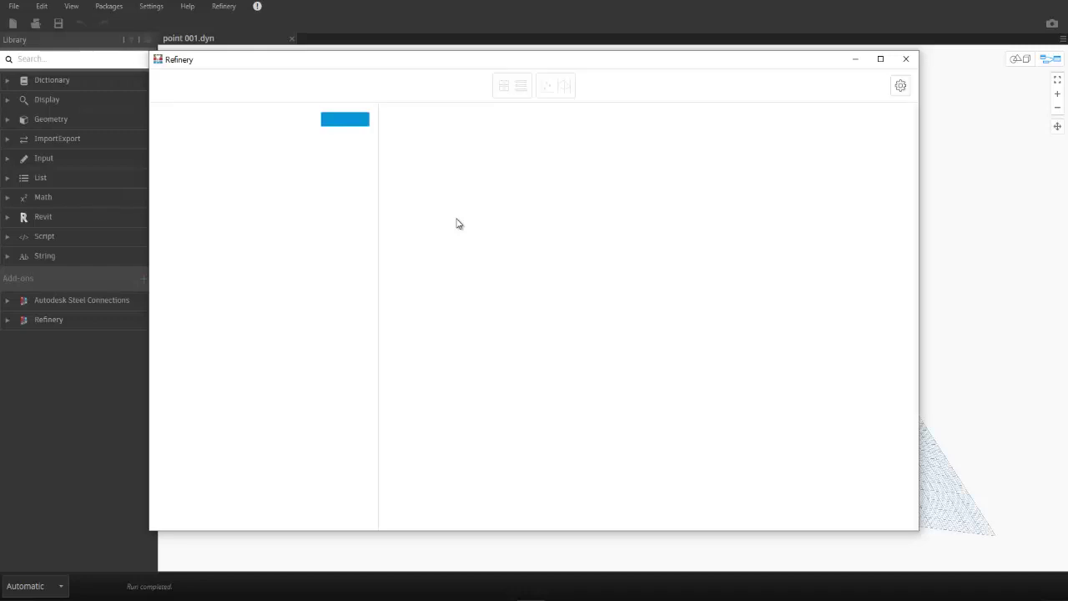
click(334, 119)
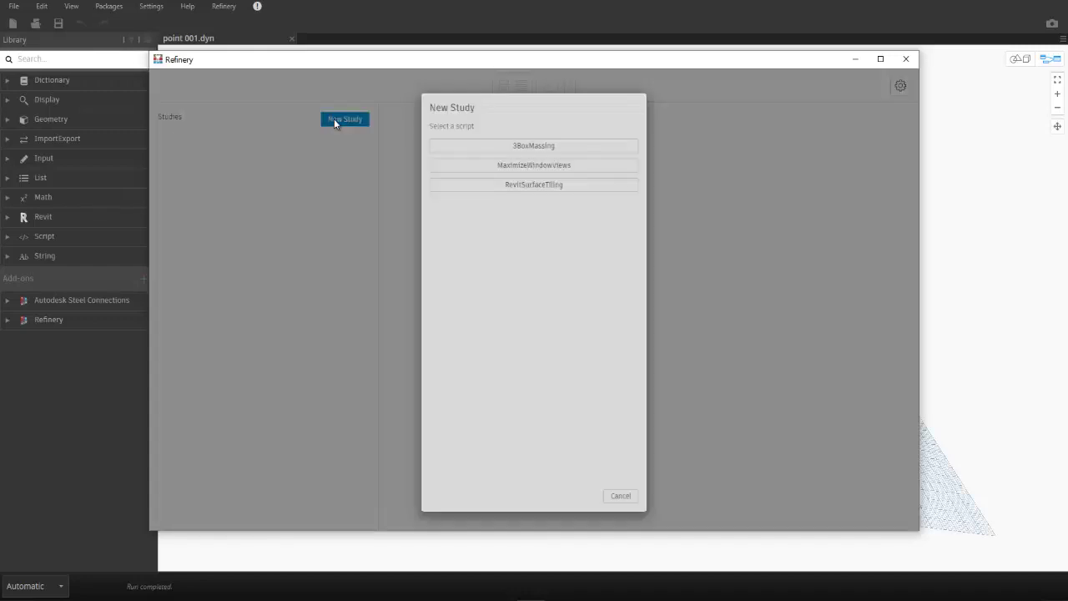
click(334, 118)
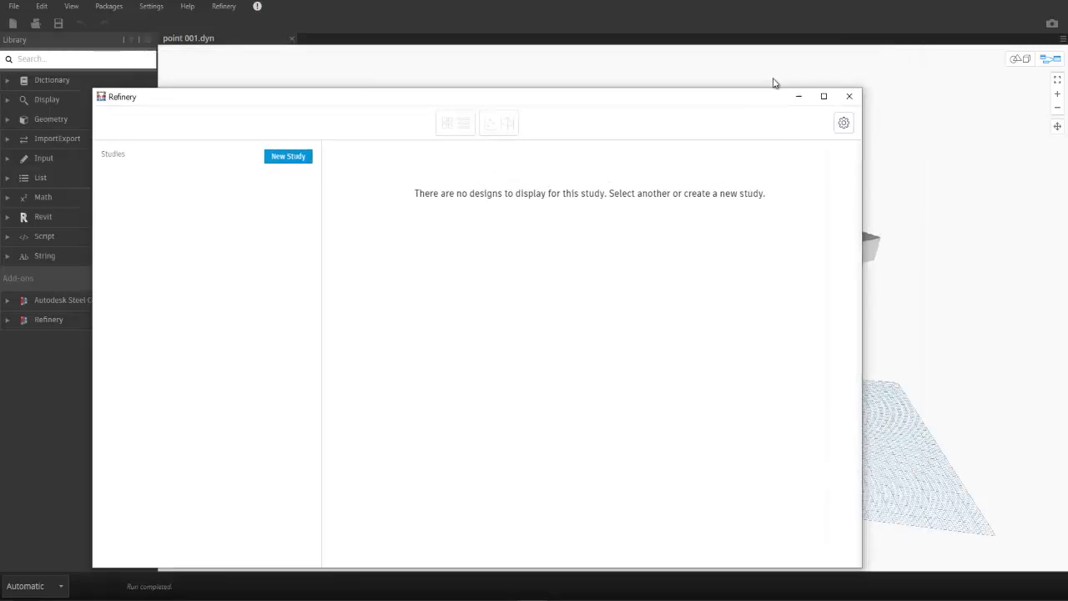
click(883, 71)
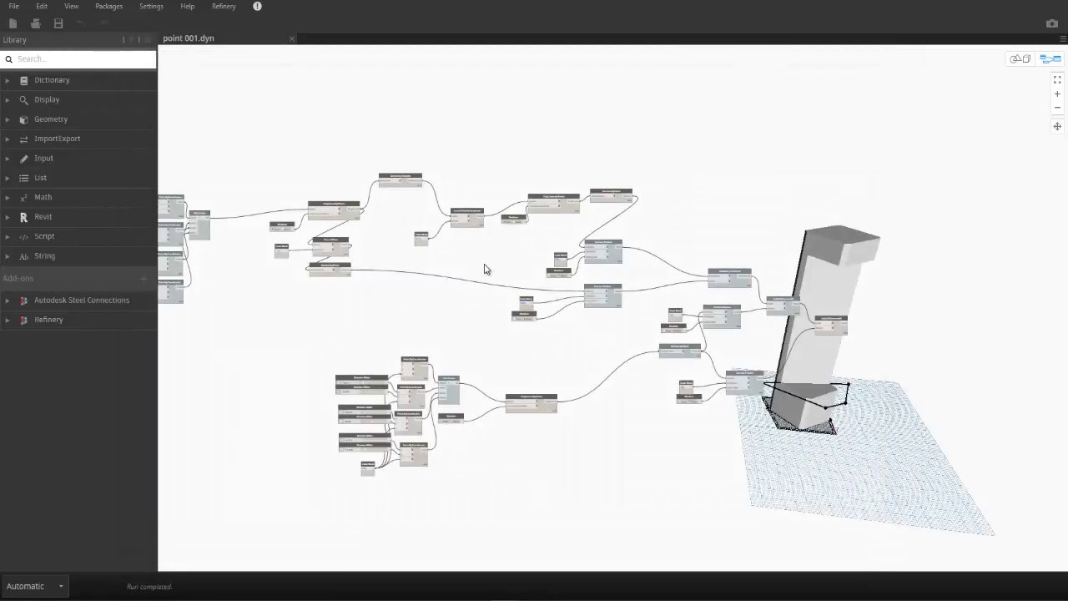
Pan to and select the slider and point nodes, then close the point 001.dyn graph.
scroll(489, 267, up, 2)
middle_drag(489, 267, 519, 280)
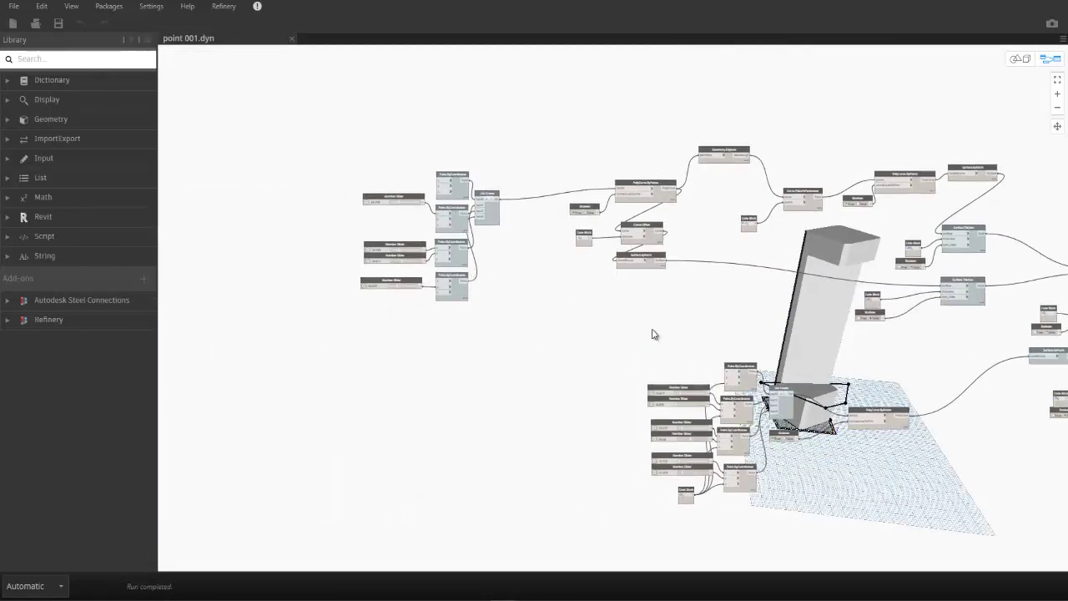
drag(360, 100, 501, 288)
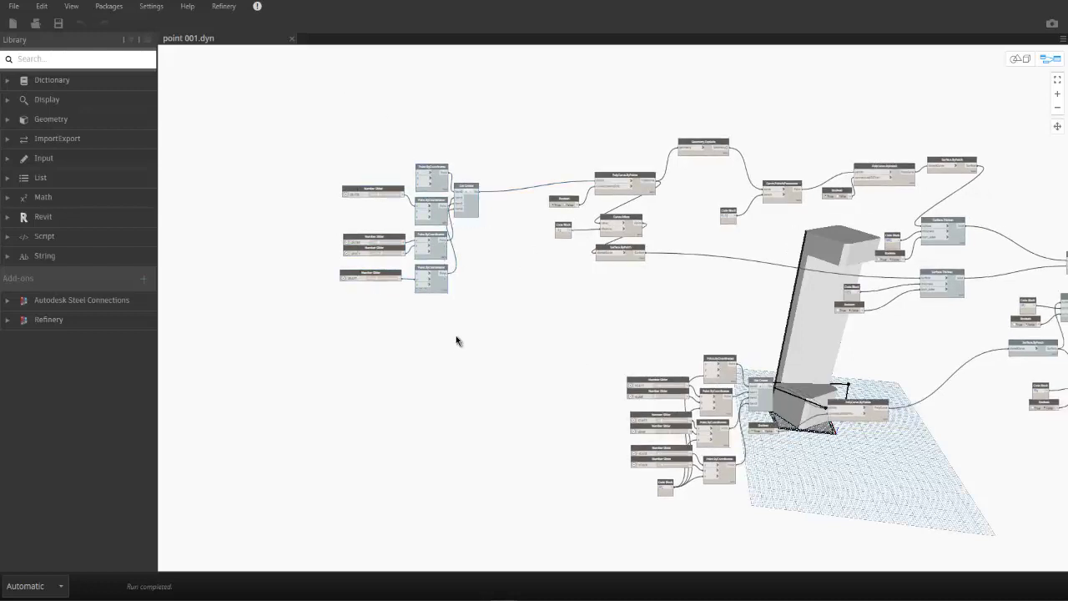
scroll(522, 304, down, 2)
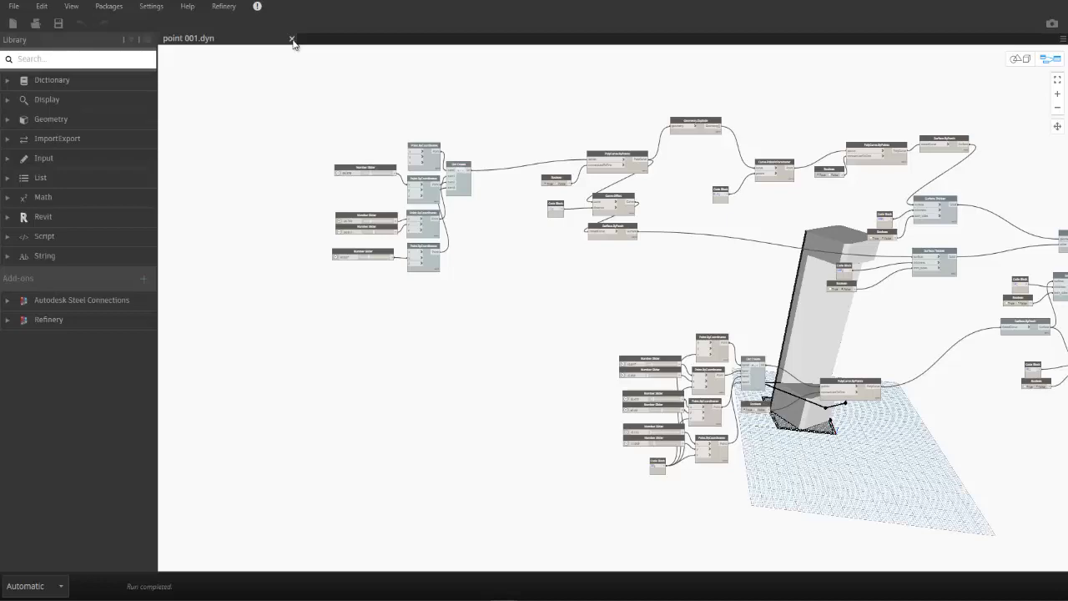
click(292, 39)
Start a new graph and place a Number Slider node via canvas search.
click(392, 141)
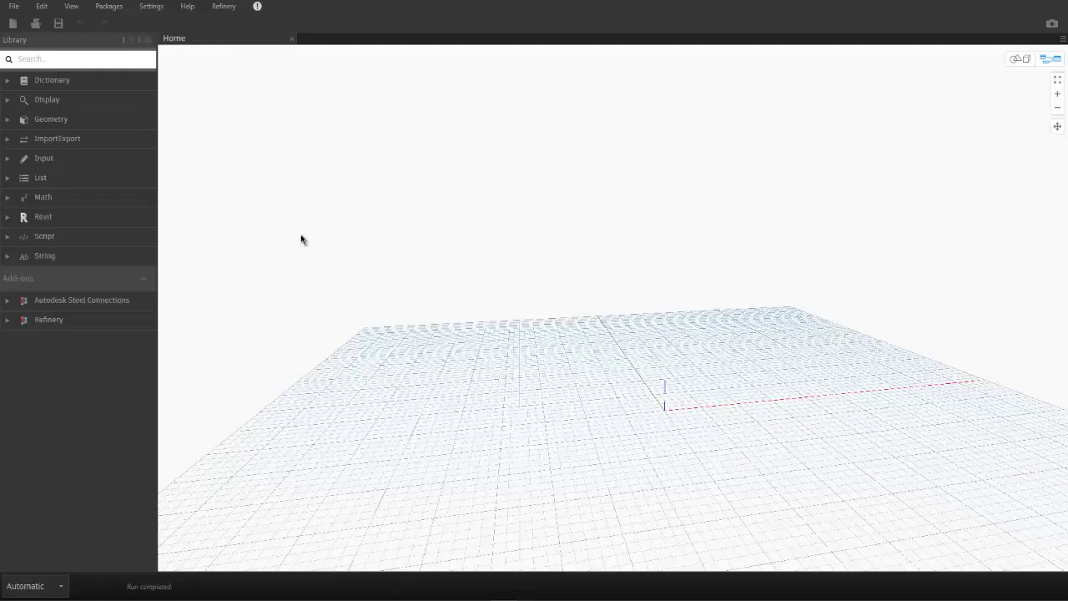
right_click(443, 256)
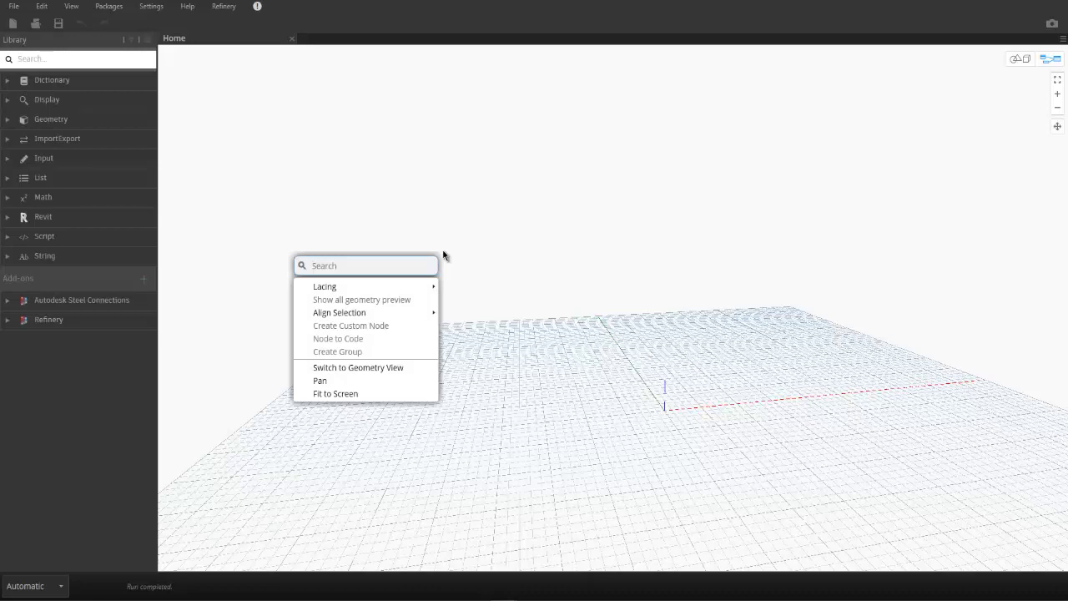
text(num)
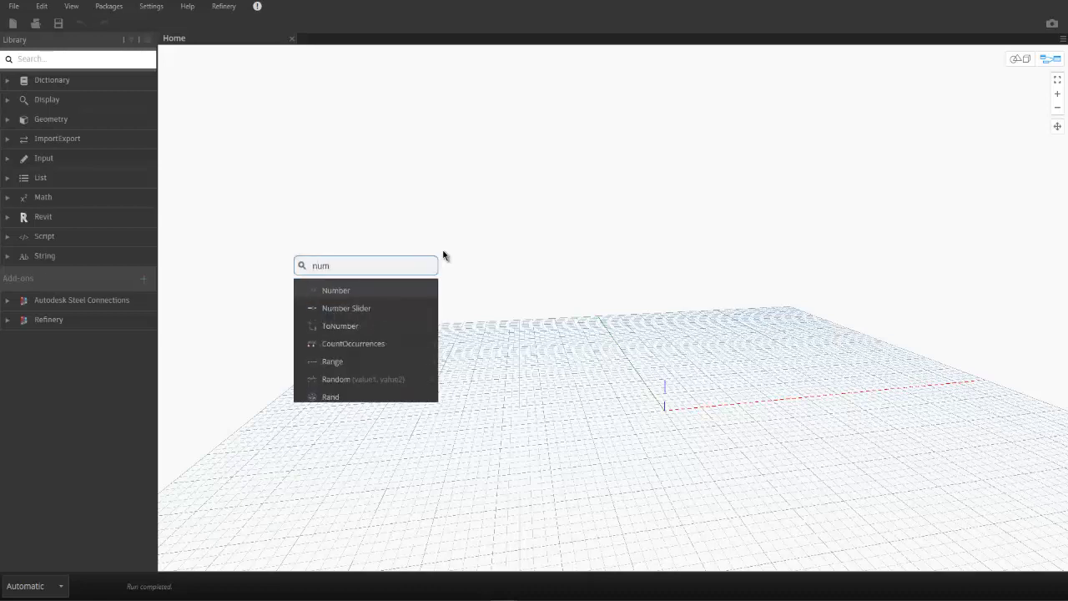
text(ber sl)
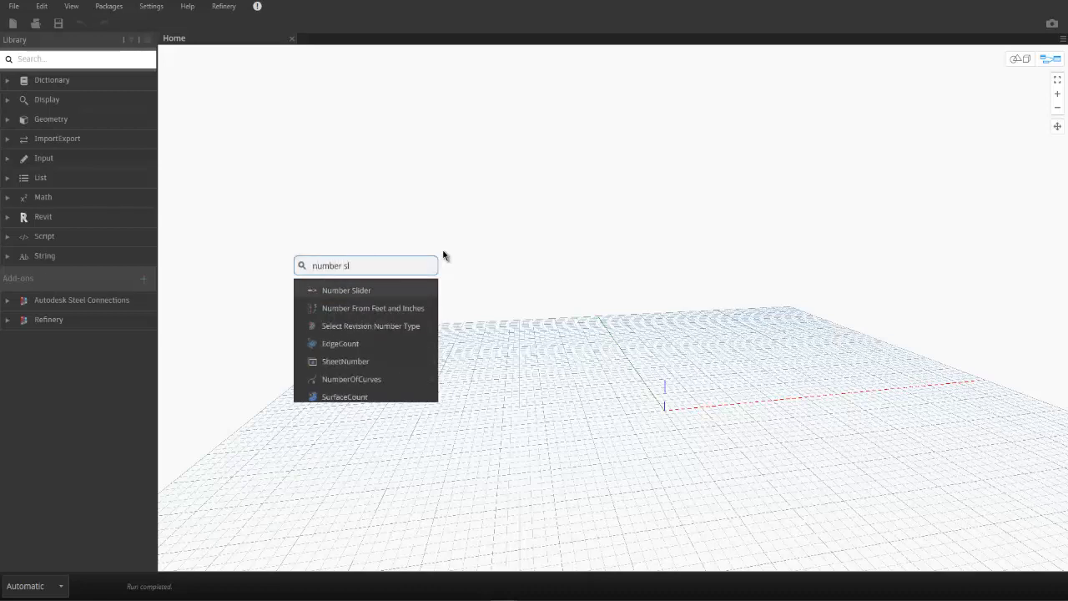
text(ider)
key(Return)
drag(529, 294, 444, 257)
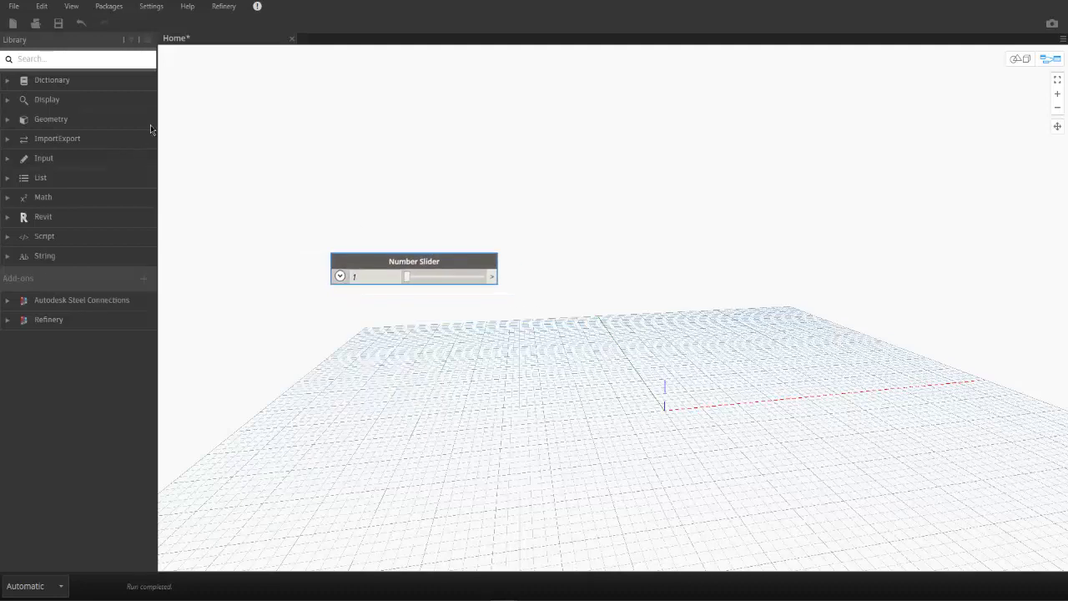
Add a Point.ByCoordinates node beside the slider and wire the slider into its x input.
right_click(416, 183)
text(point)
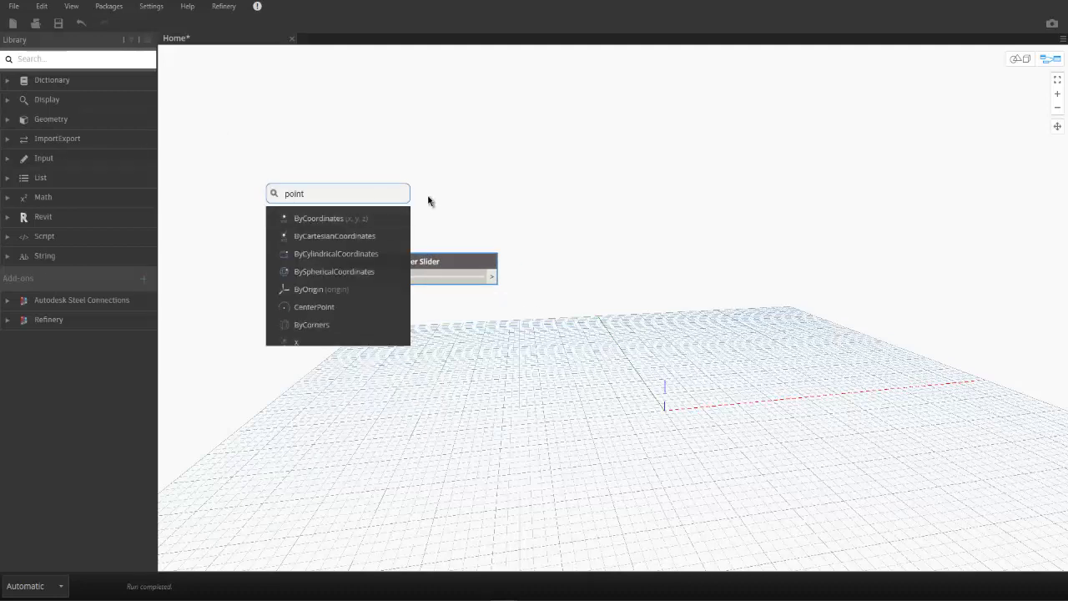
click(385, 216)
drag(414, 235, 663, 237)
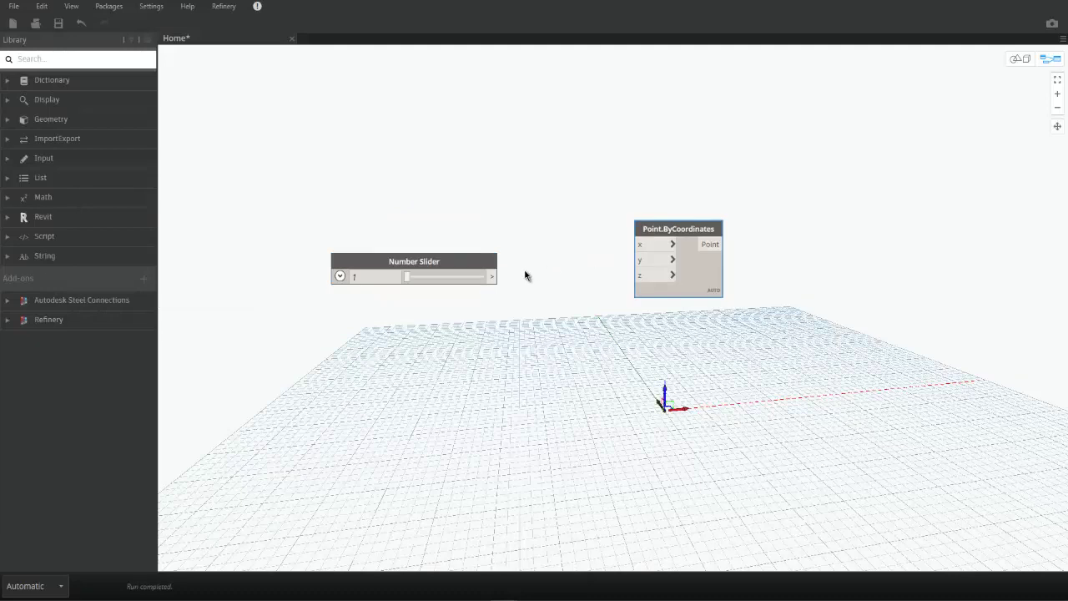
drag(474, 261, 478, 231)
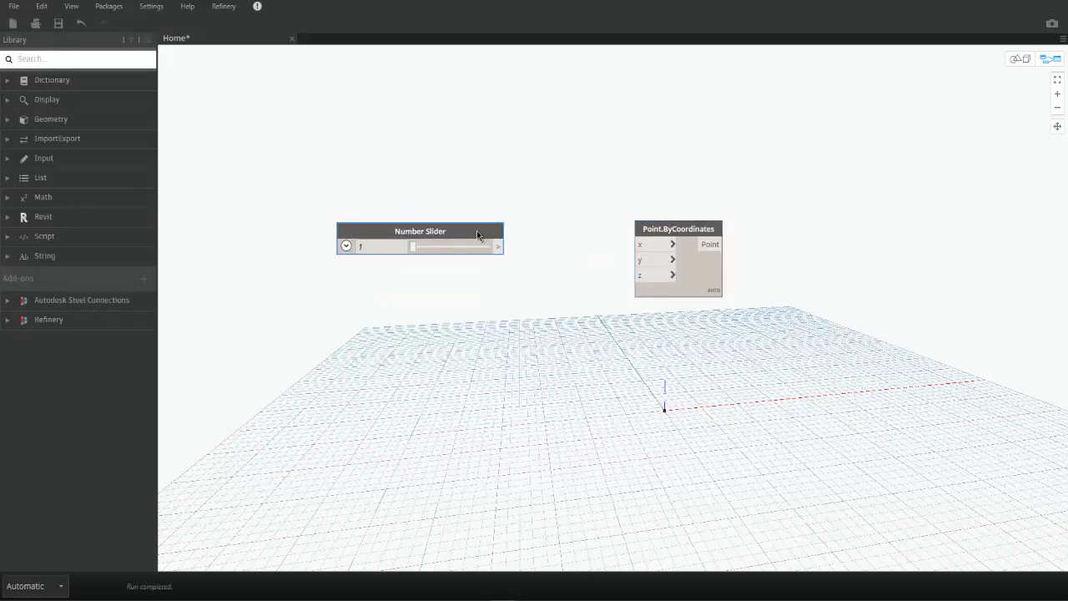
right_click(477, 230)
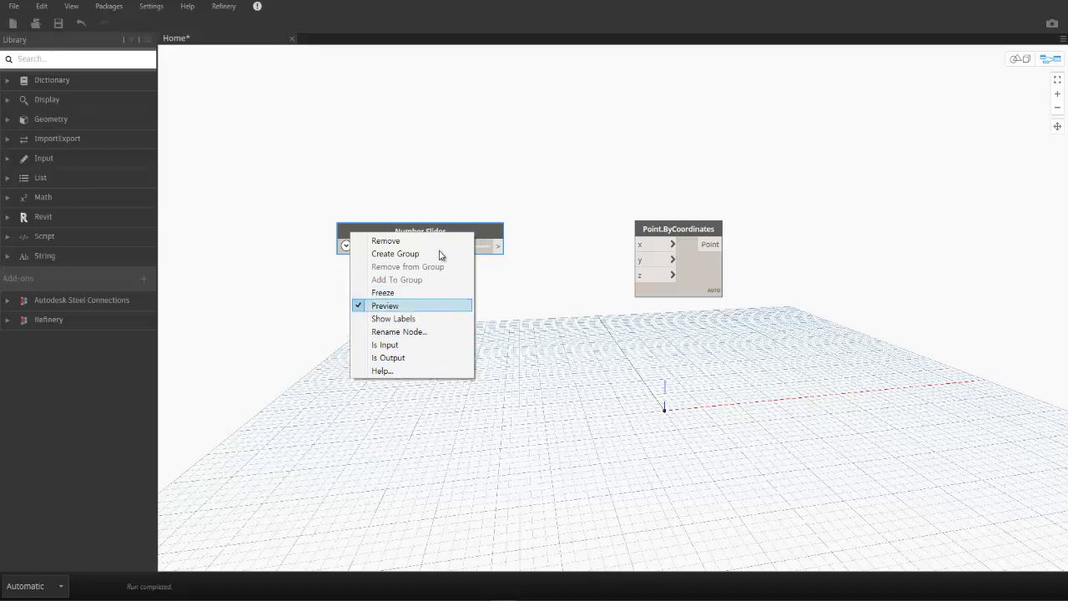
click(436, 358)
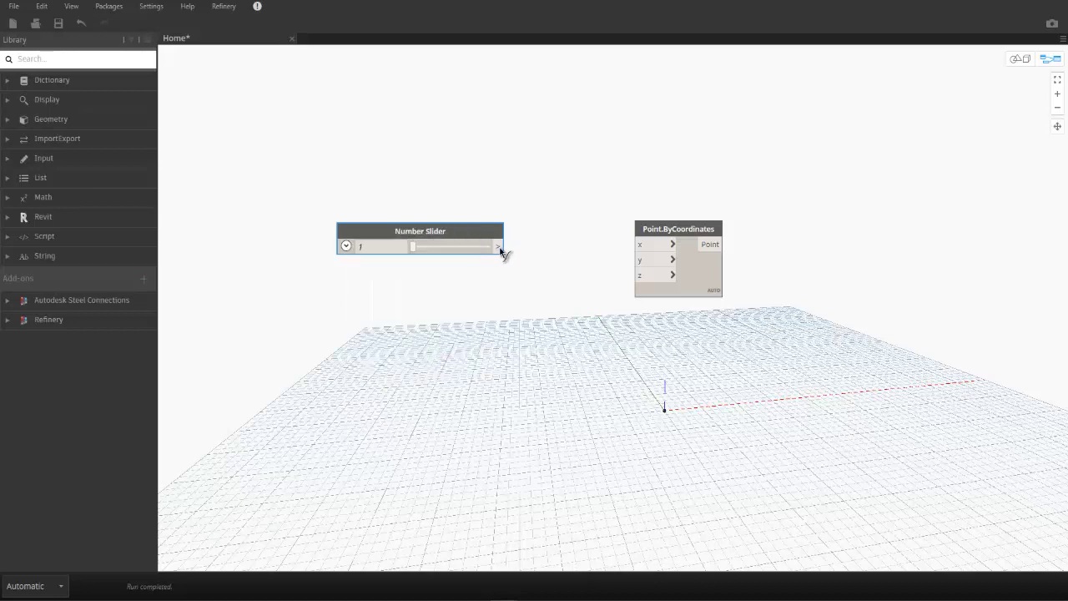
drag(499, 247, 639, 244)
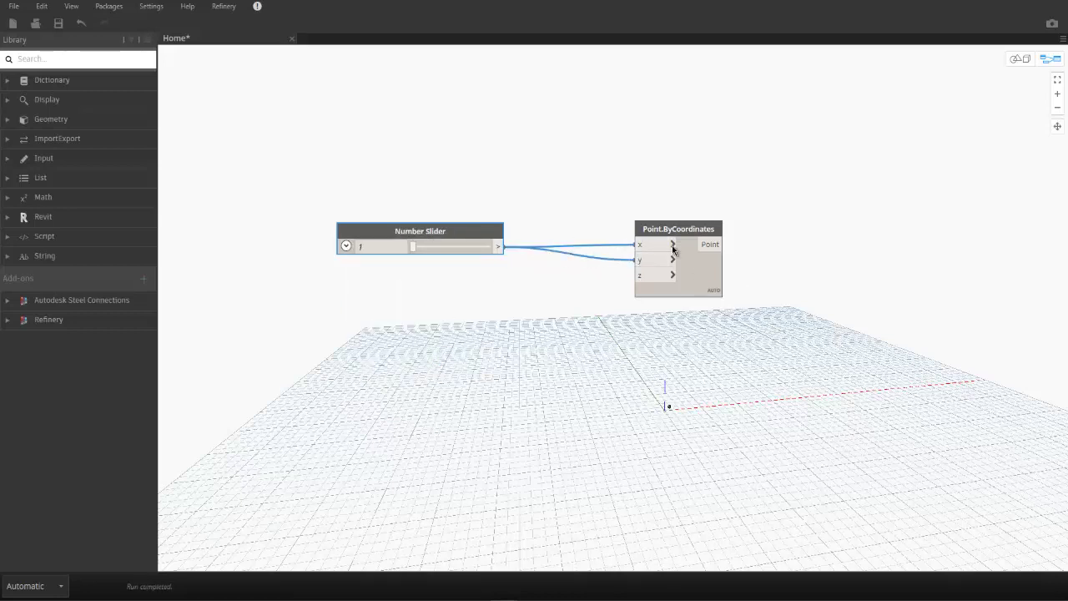
click(648, 258)
Paste a second Point.ByCoordinates node and shift its point along the X axis in the preview.
key(ctrl+c)
key(ctrl+v)
scroll(636, 353, down, 3)
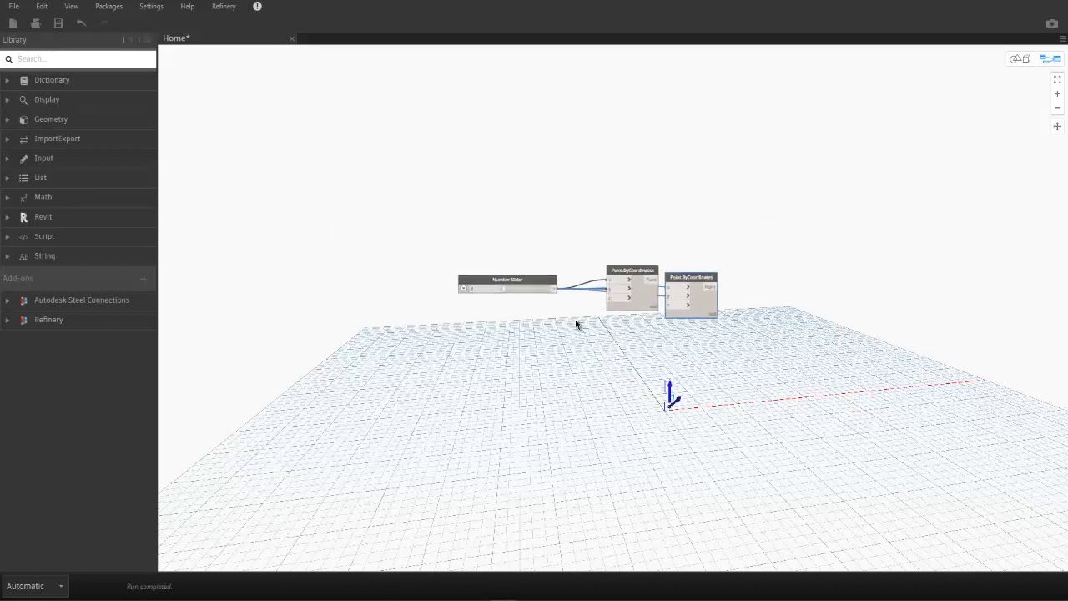
middle_drag(576, 324, 534, 319)
drag(535, 319, 504, 240)
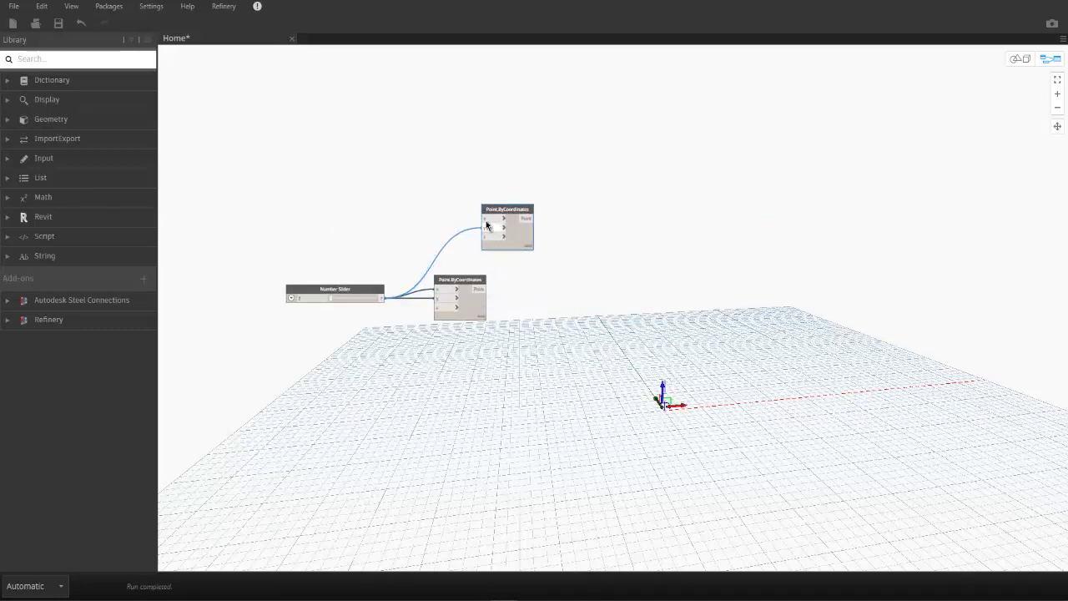
key(ctrl+b)
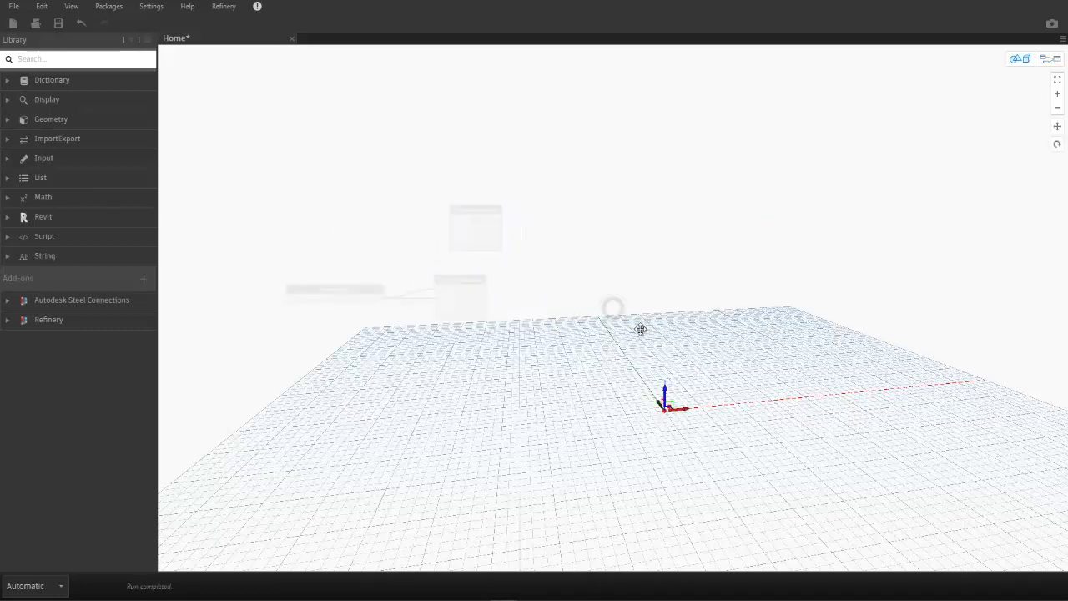
mouse_move(690, 338)
right_down()
mouse_move(676, 322)
mouse_move(698, 303)
right_up()
key(ctrl+b)
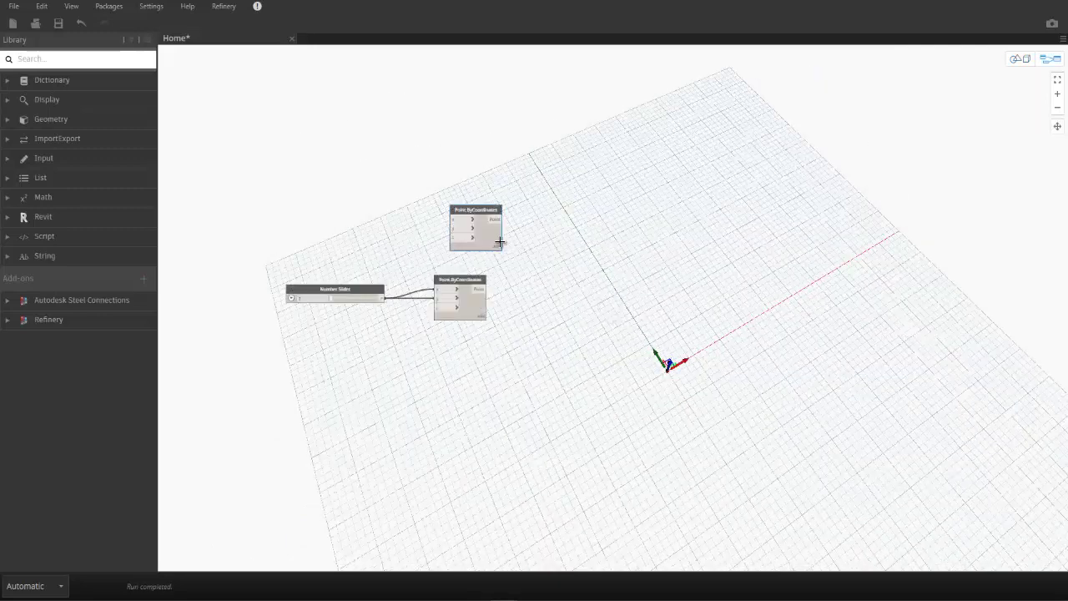
drag(489, 243, 468, 248)
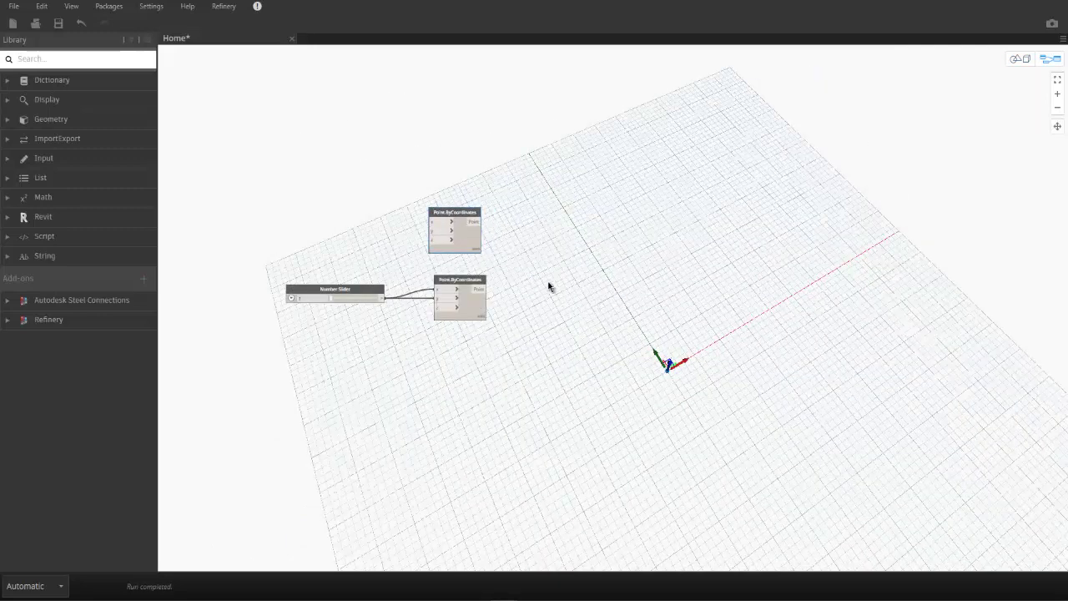
key(ctrl+b)
drag(705, 356, 730, 346)
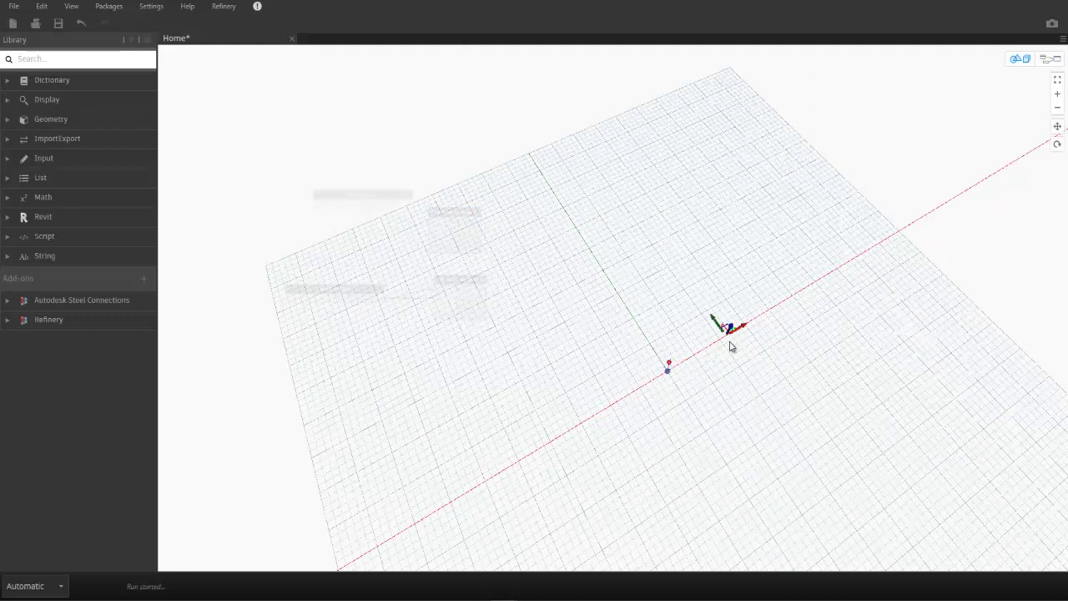
key(ctrl+b)
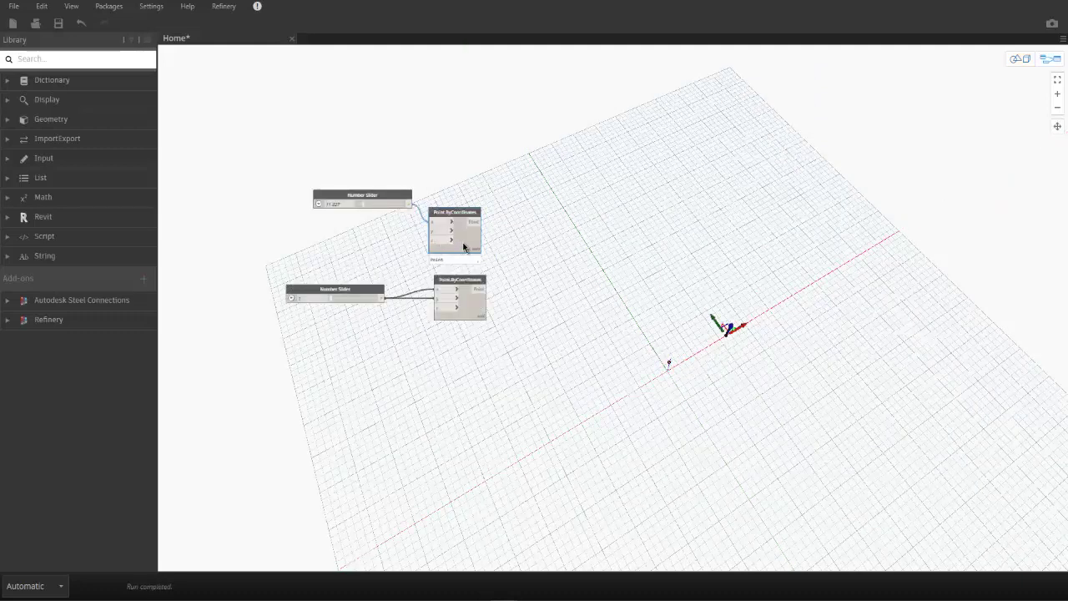
Stack the slider pairs and paste third and fourth Point.ByCoordinates nodes below the others.
drag(468, 248, 471, 372)
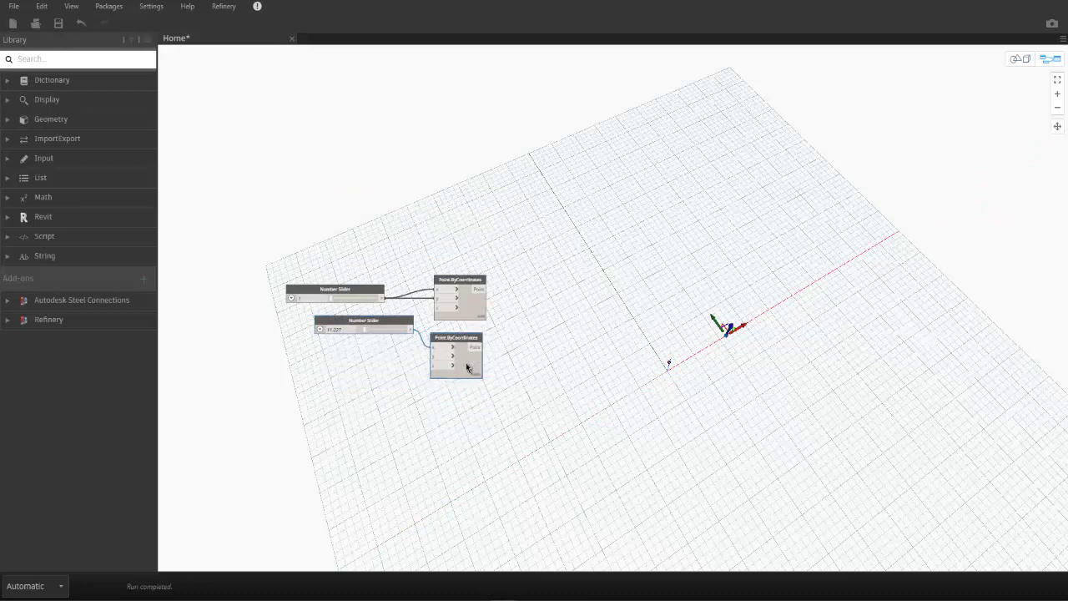
drag(541, 367, 473, 428)
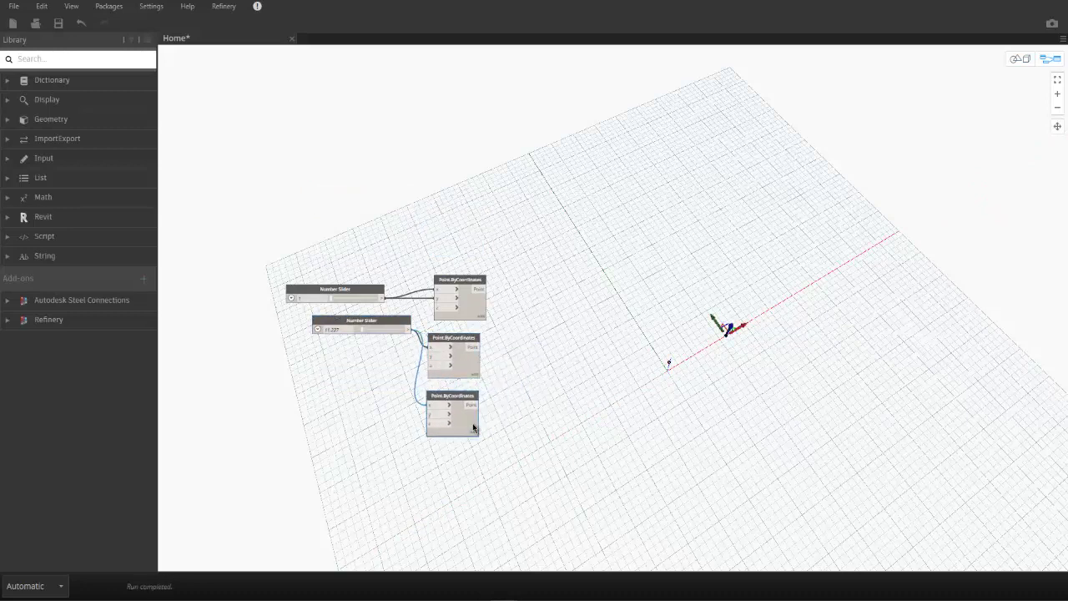
key(ctrl+c)
key(ctrl+v)
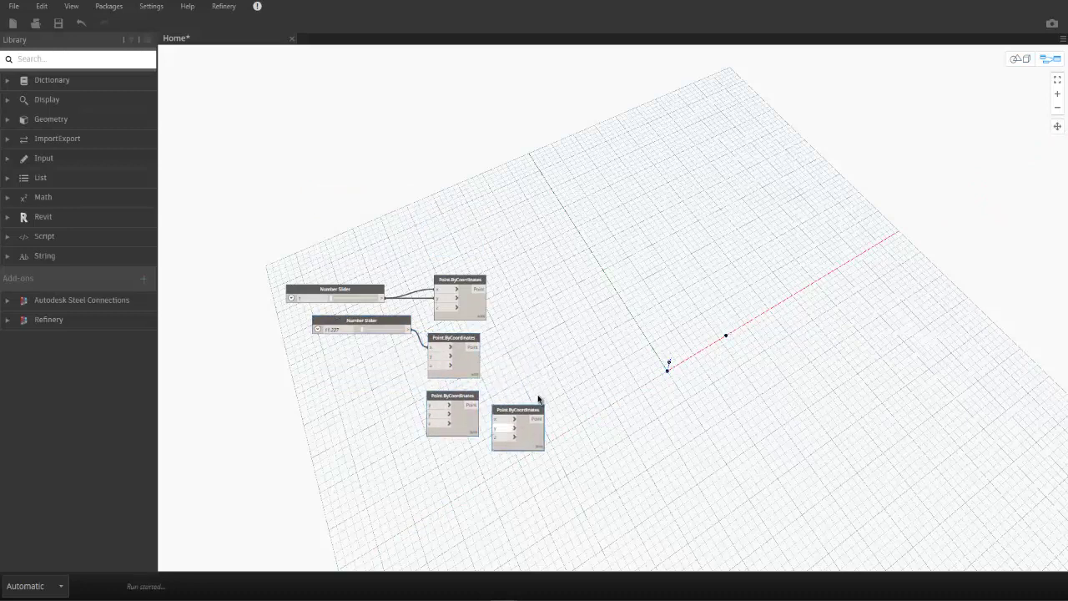
drag(538, 408, 473, 476)
Drag the remaining points along the Y axis in the 3D preview so all four separate.
key(ctrl+b)
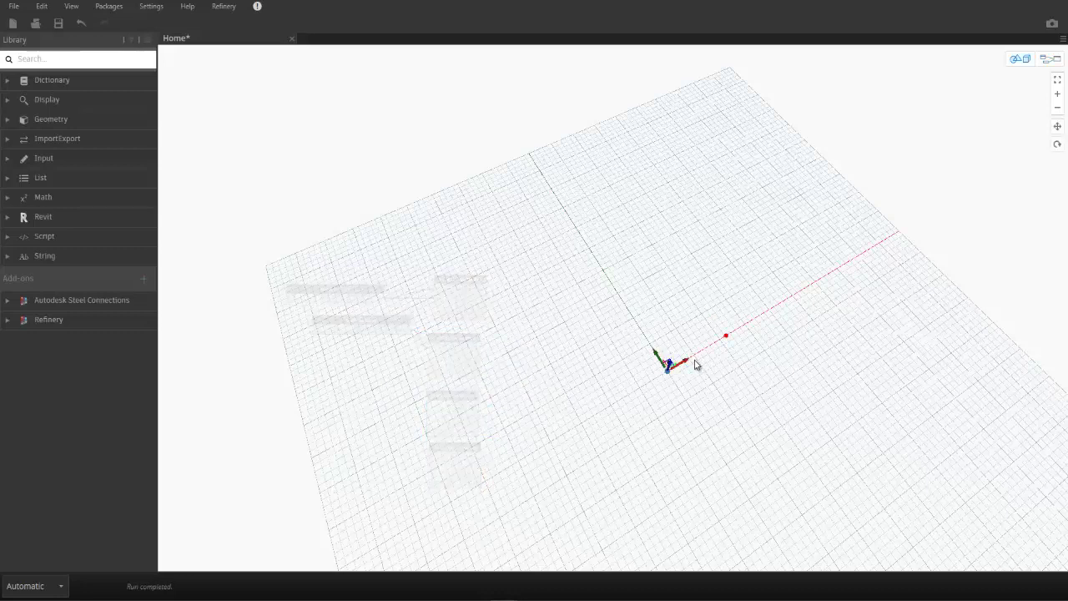
click(720, 338)
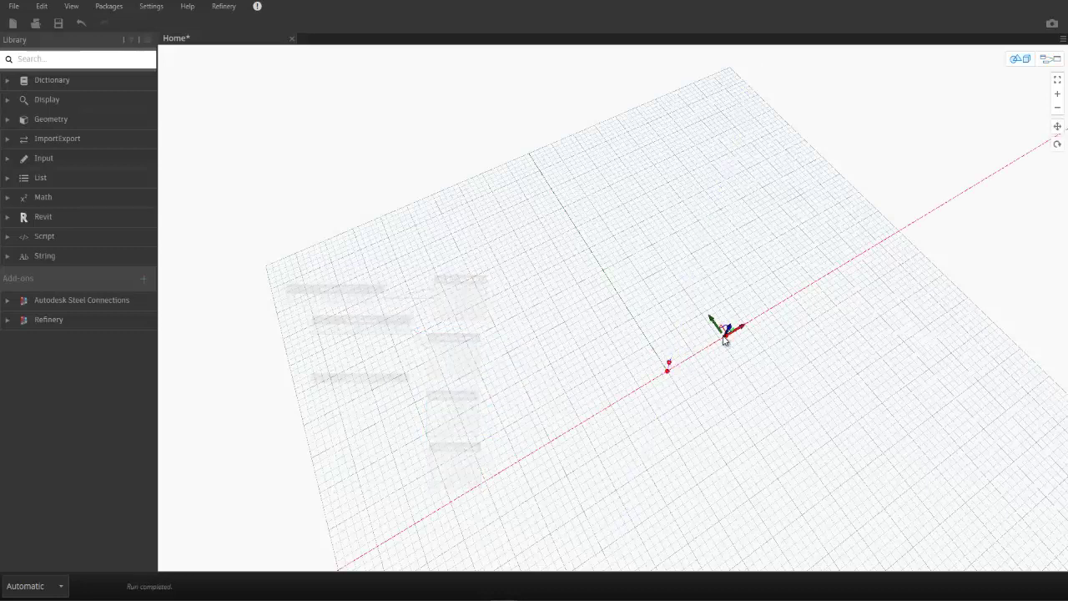
drag(715, 325, 691, 288)
key(ctrl+b)
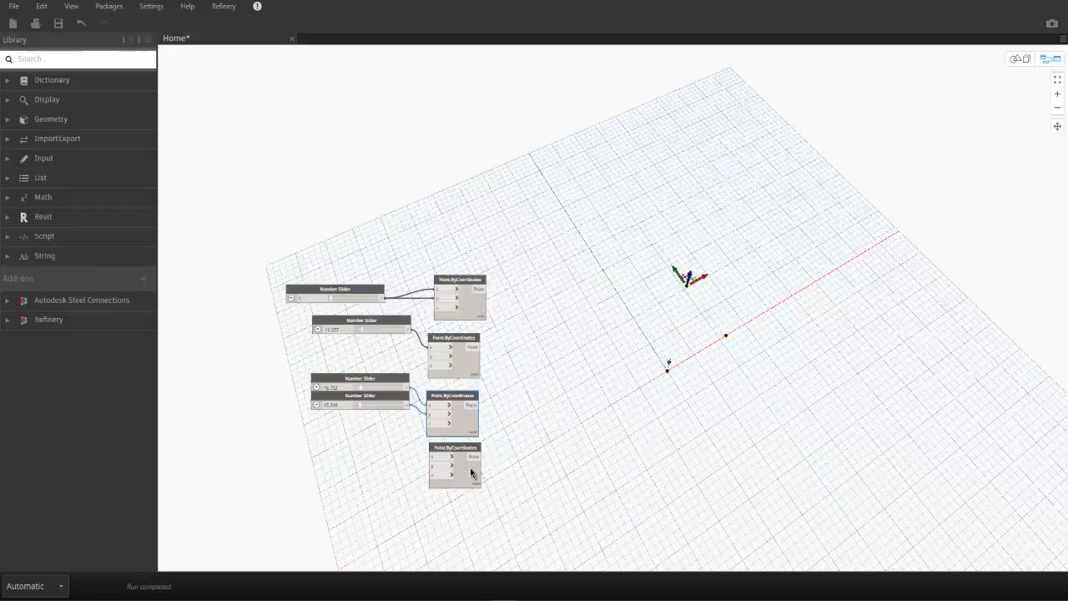
click(470, 470)
key(ctrl+b)
drag(659, 360, 633, 326)
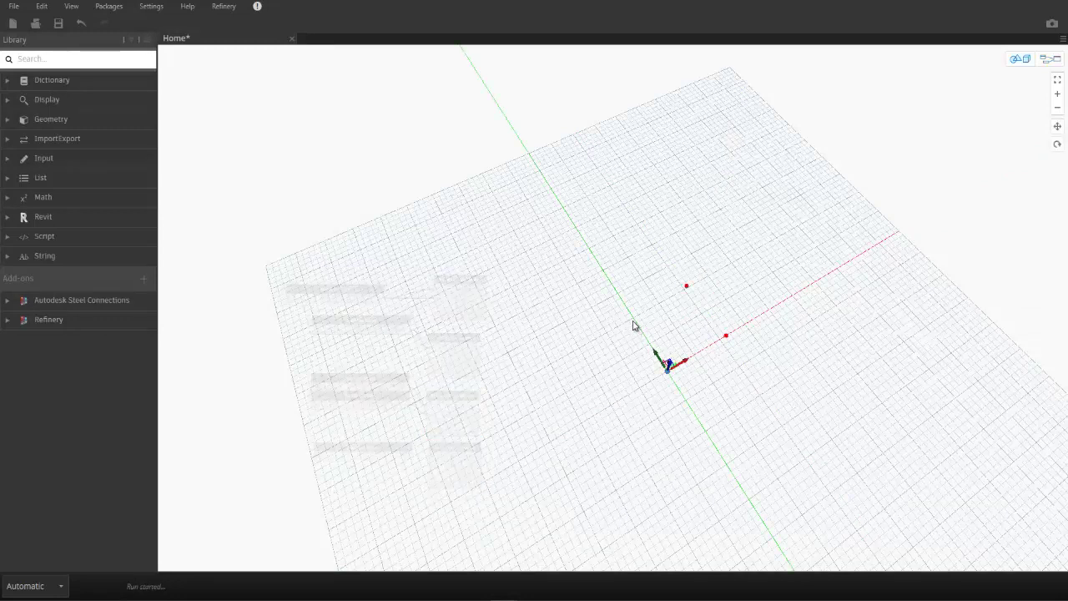
click(115, 60)
key(ctrl+b)
right_click(548, 346)
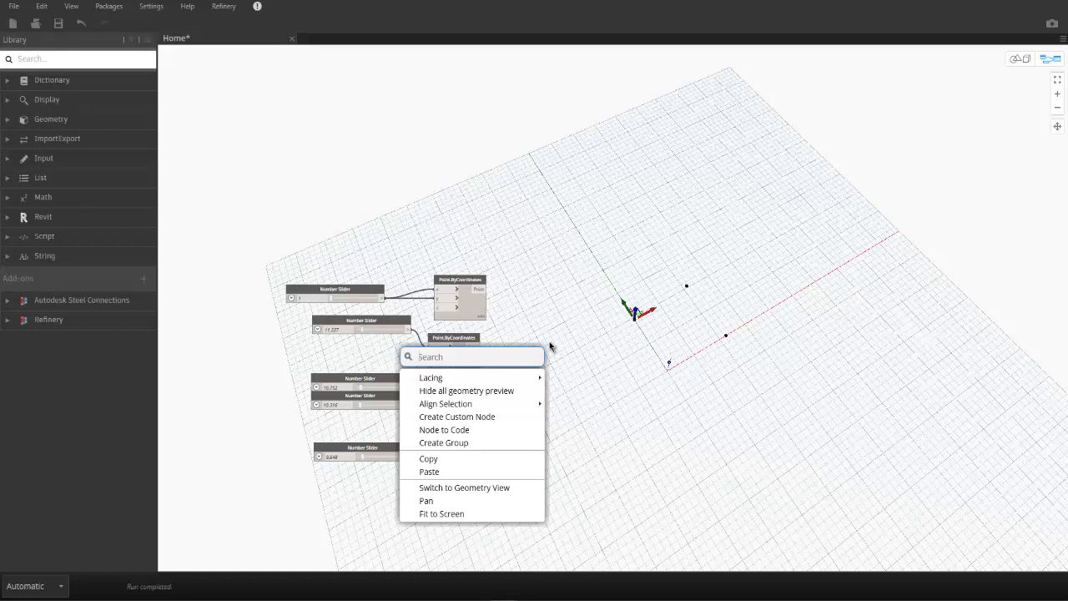
Place a List Create node right of the point nodes and expand it to four inputs.
text(li)
click(445, 381)
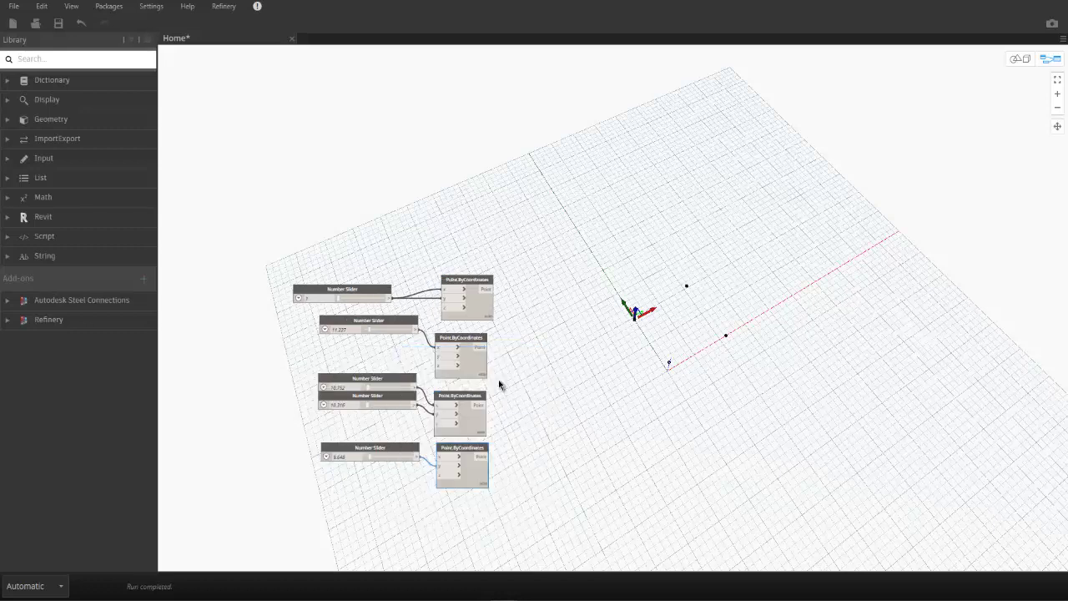
drag(517, 392, 538, 383)
scroll(538, 384, up, 3)
scroll(498, 336, up, 3)
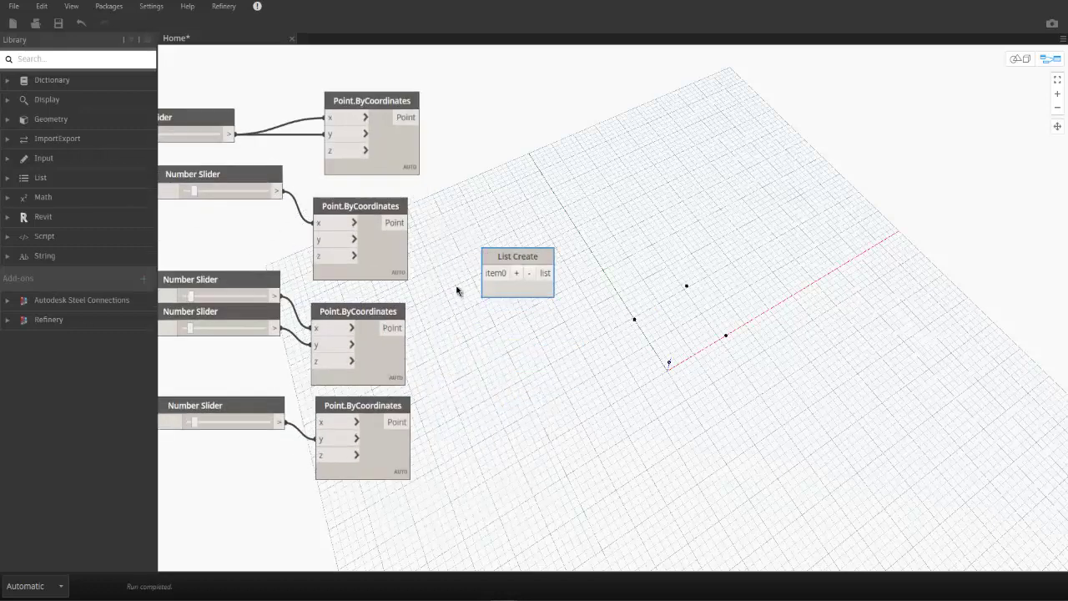
click(527, 264)
click(526, 264)
click(526, 264)
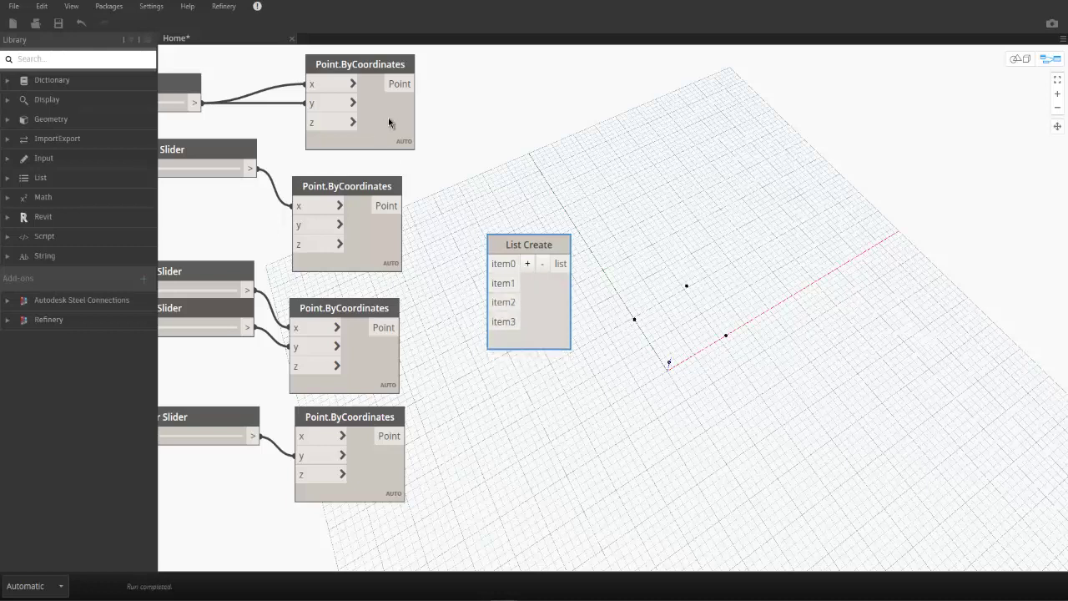
Wire the four Point.ByCoordinates outputs into List Create's item0 through item3.
drag(408, 86, 487, 263)
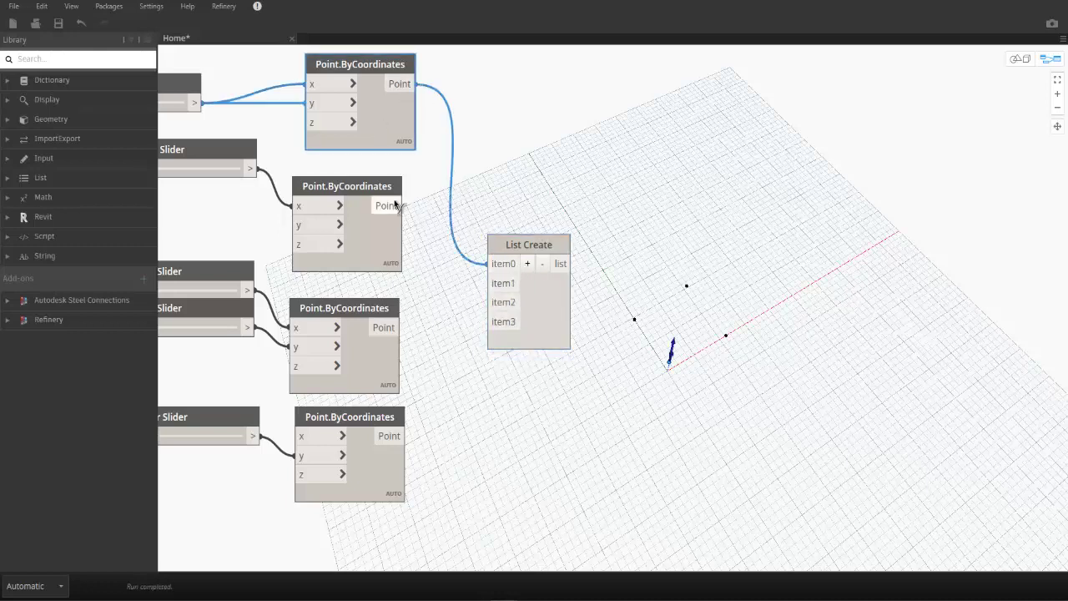
mouse_move(404, 206)
mouse_down()
mouse_move(487, 283)
mouse_move(419, 256)
mouse_move(403, 327)
mouse_up()
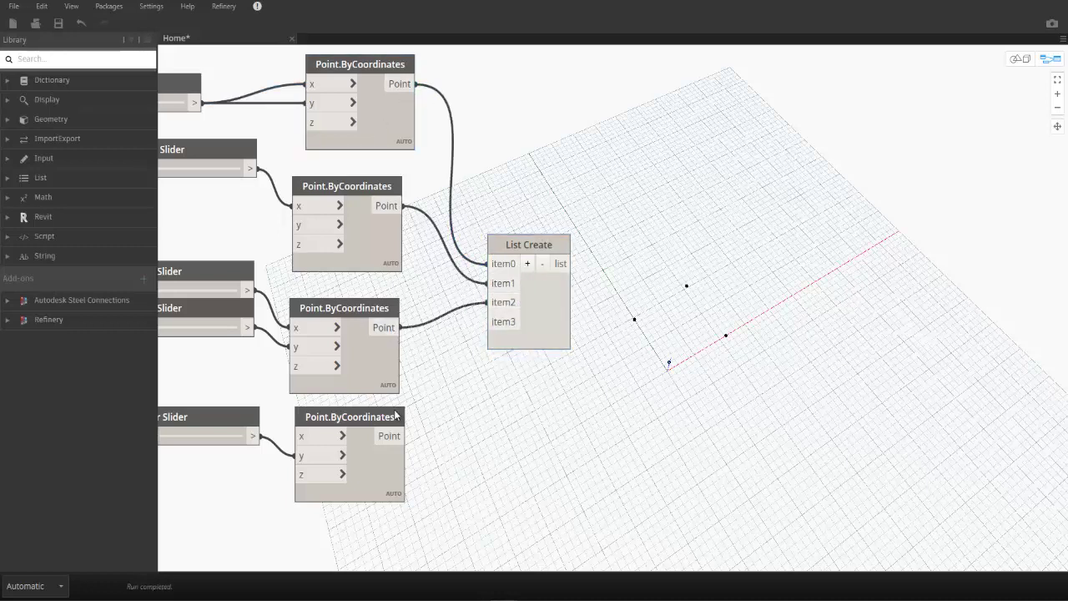
click(489, 321)
right_click(546, 307)
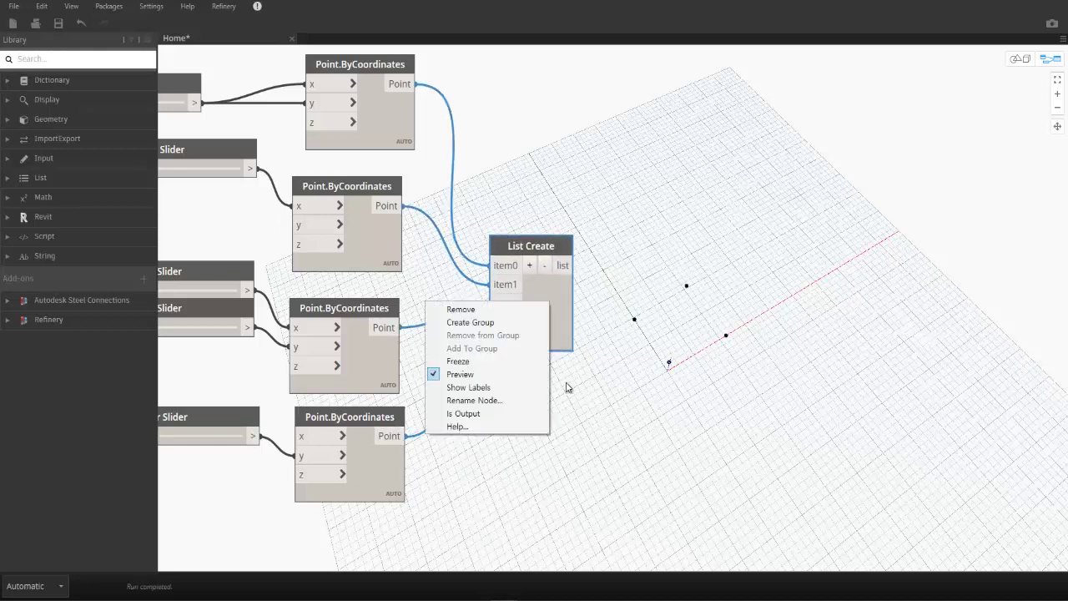
click(629, 374)
text(pol)
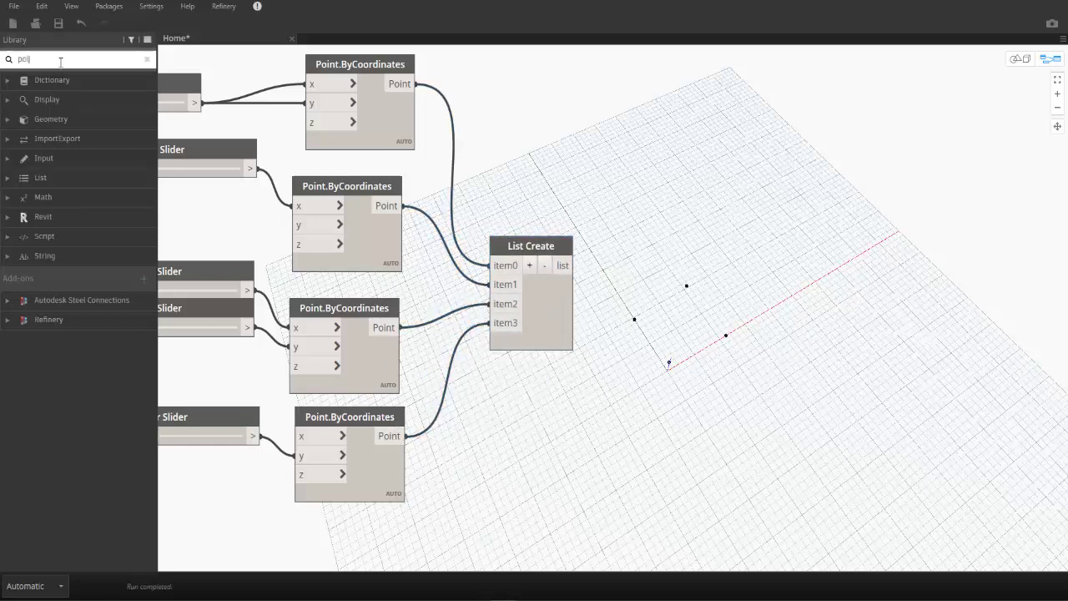
Add a PolyCurve.ByPoints node fed by the List Create point list.
text(ycurve)
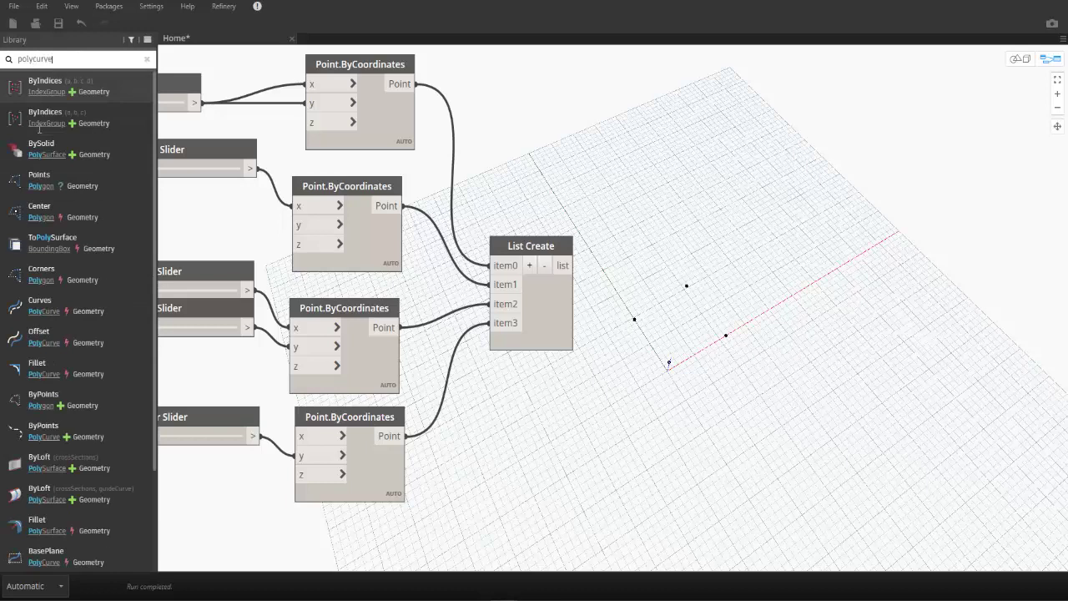
scroll(50, 142, down, 3)
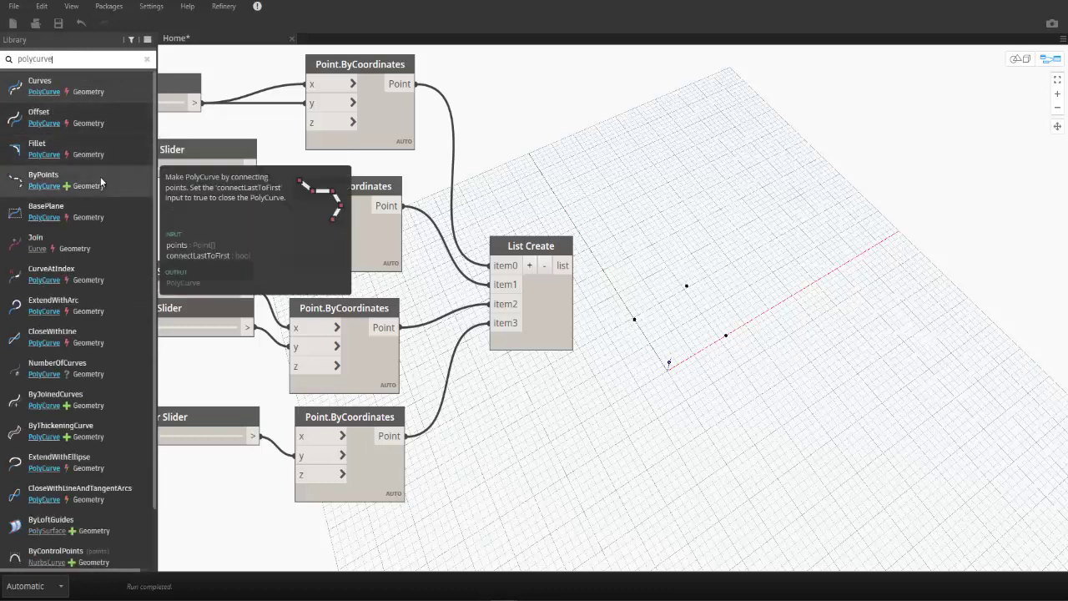
click(101, 182)
mouse_move(573, 266)
mouse_down()
mouse_move(580, 305)
mouse_move(660, 404)
mouse_up()
Add a True Boolean into connectLastToFirst to close the square polycurve.
right_click(551, 435)
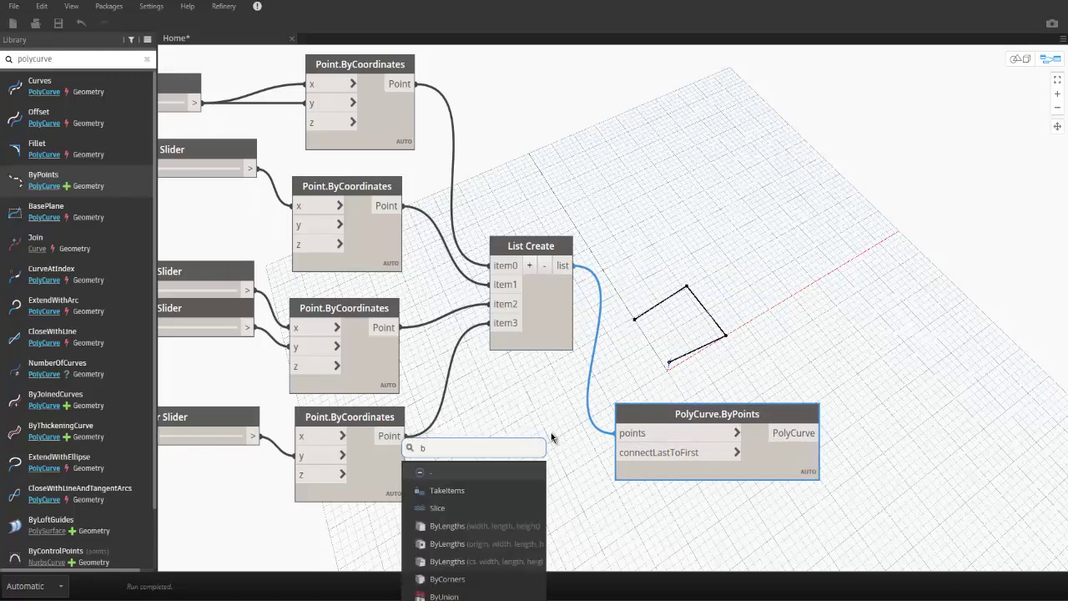
text(boolean)
key(Return)
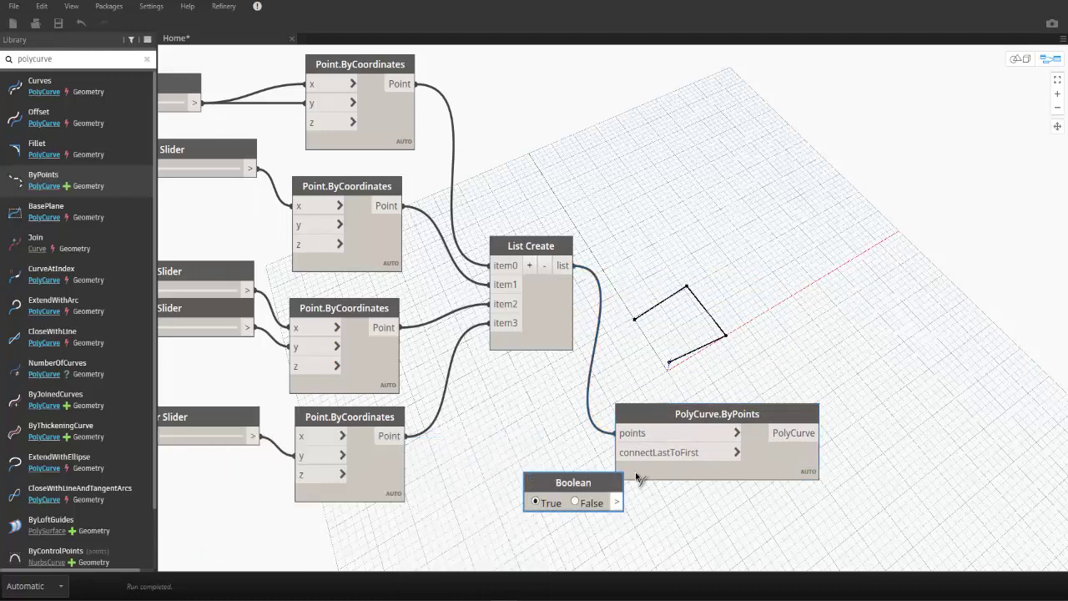
drag(601, 485, 562, 480)
click(776, 464)
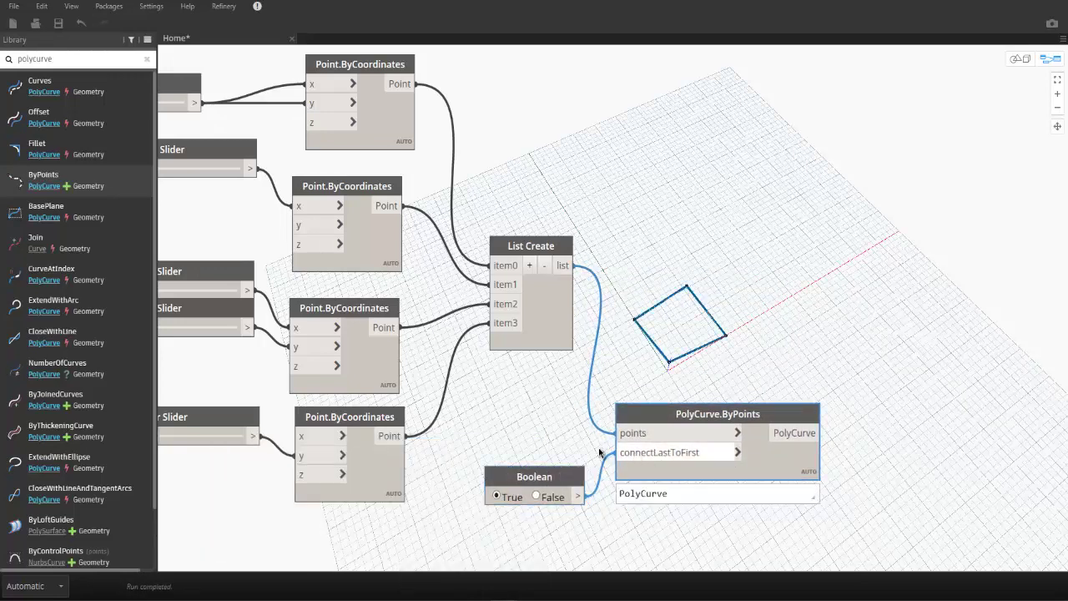
middle_drag(763, 347, 532, 351)
Add Surface.ByPatch beside the polycurve and wire the PolyCurve into its closedCurve input.
drag(75, 59, 5, 61)
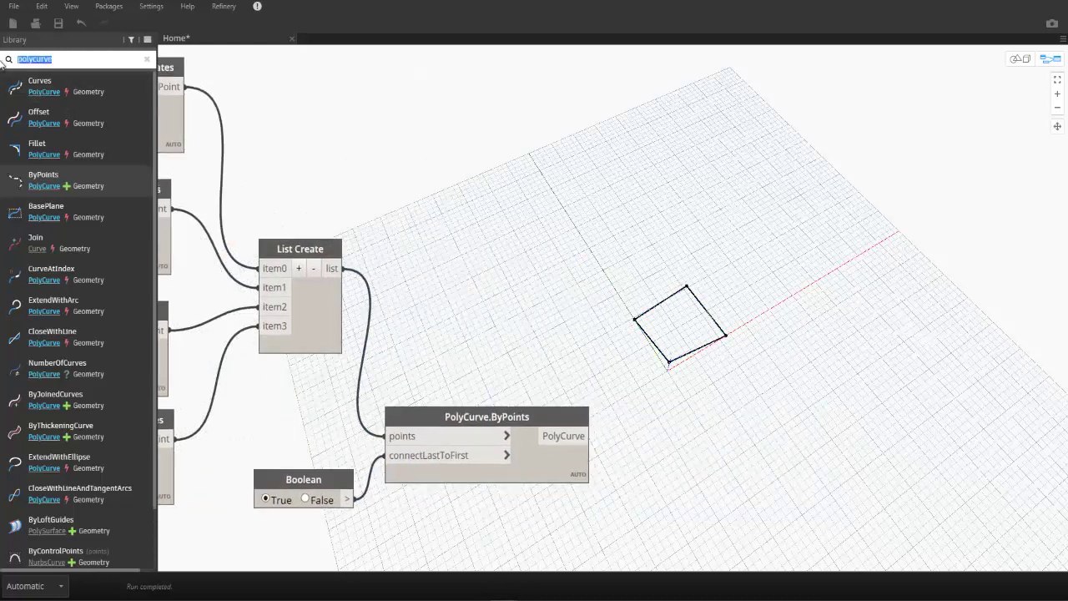
text(pach)
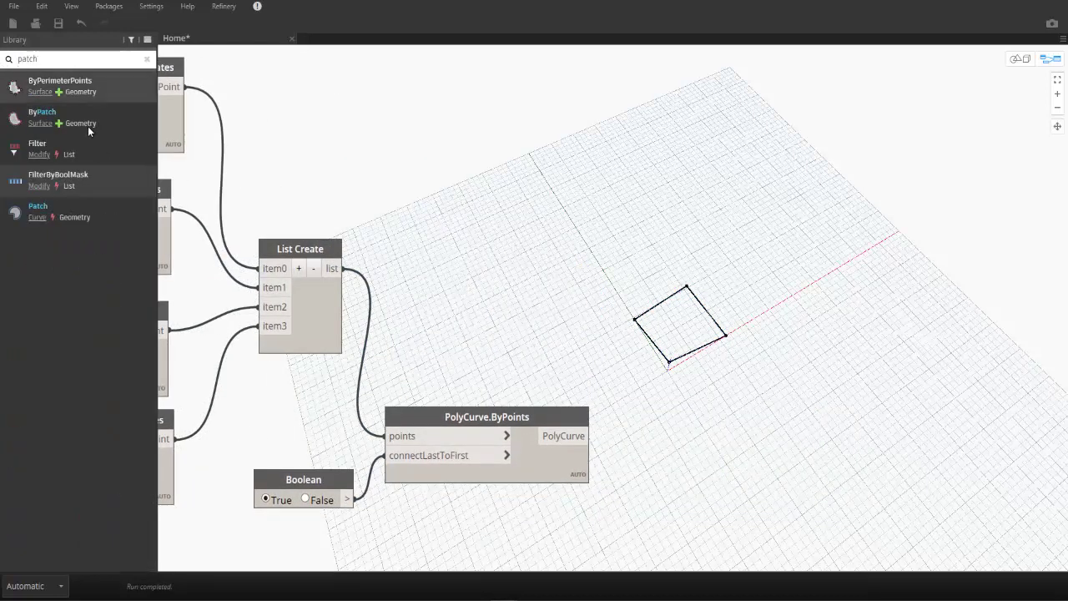
click(42, 115)
drag(636, 345, 651, 435)
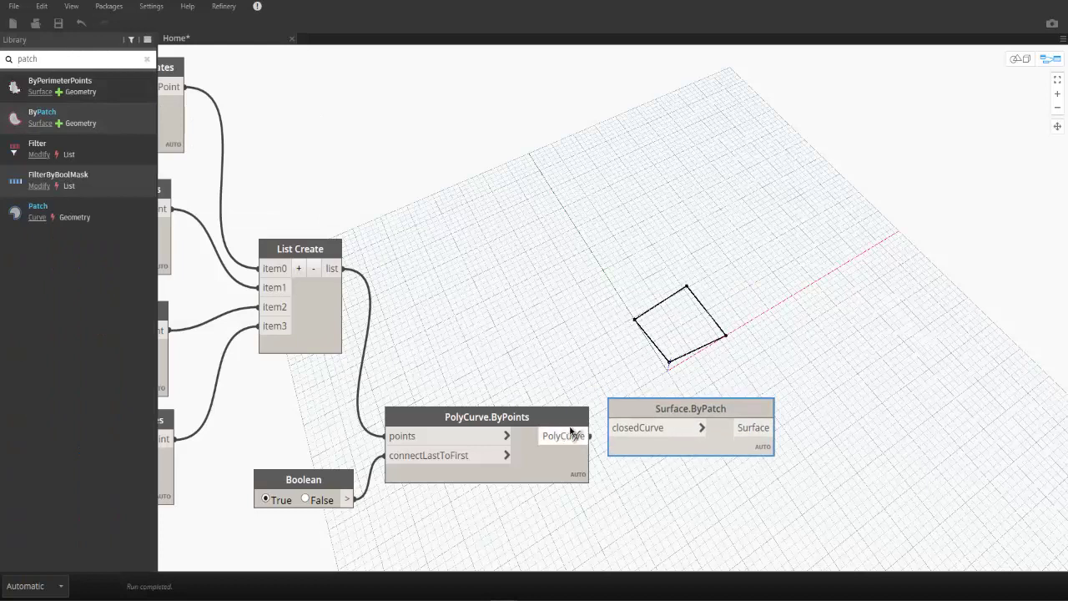
drag(586, 436, 613, 427)
drag(667, 406, 689, 429)
middle_drag(706, 399, 538, 386)
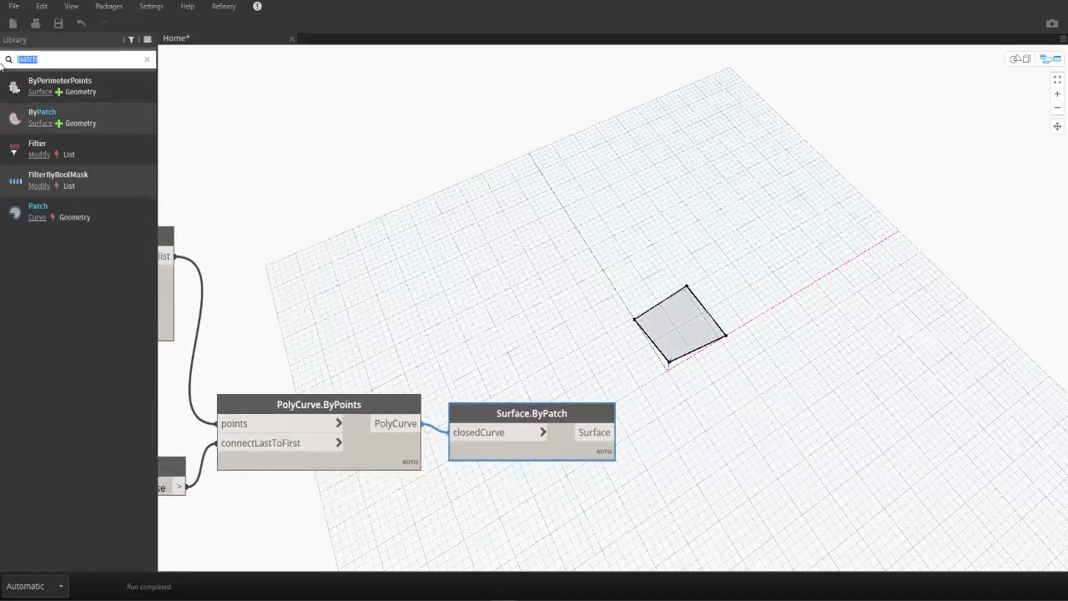
text(curve)
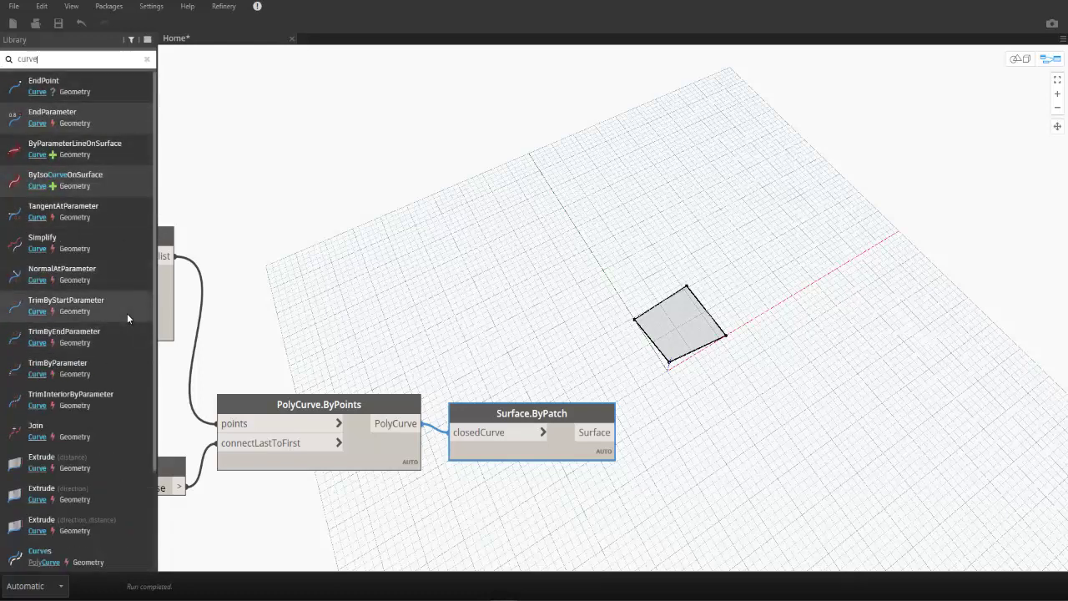
Place a Curve.PointAtParameter node to the lower right, beside Surface.ByPatch.
scroll(131, 378, down, 1)
scroll(130, 377, down, 5)
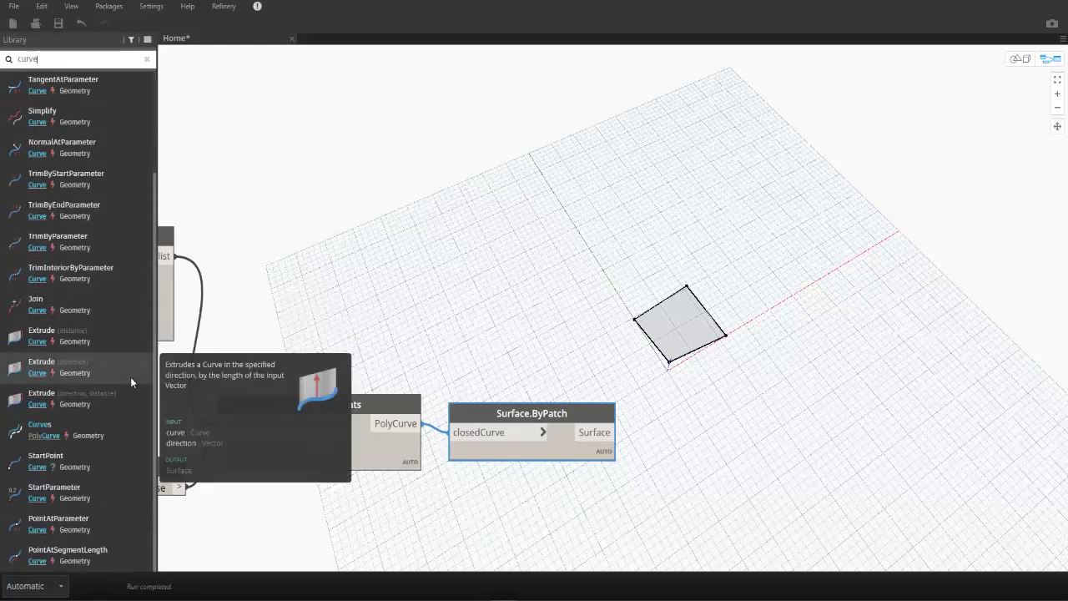
click(95, 527)
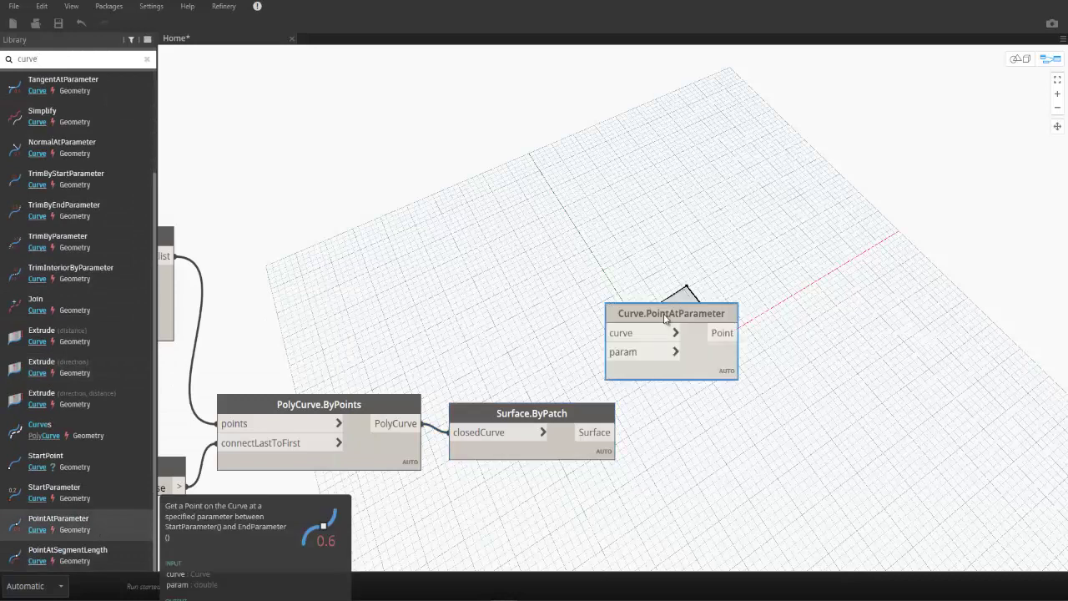
drag(666, 317, 741, 424)
click(543, 442)
click(388, 443)
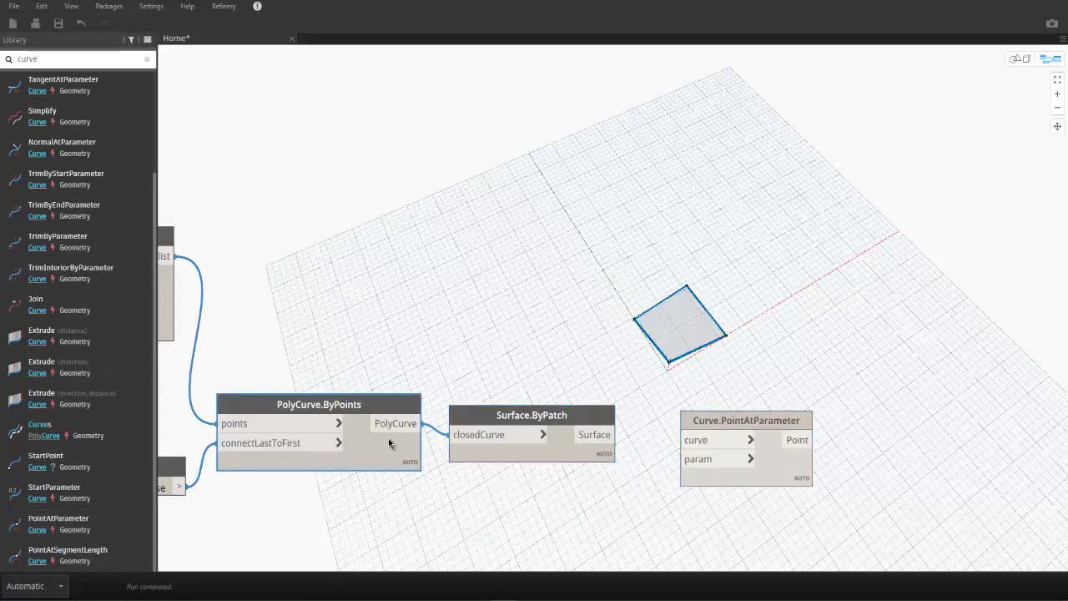
scroll(565, 437, down, 2)
middle_drag(589, 420, 493, 444)
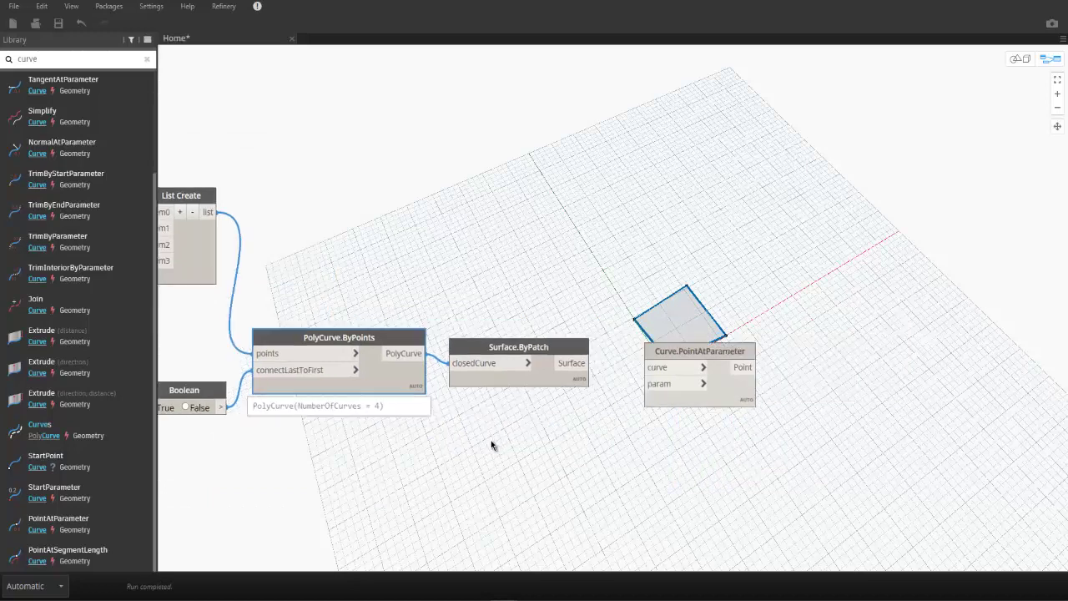
scroll(678, 348, up, 2)
Add a Geometry.Explode node with the square polycurve wired into its geometry input.
text(xpl)
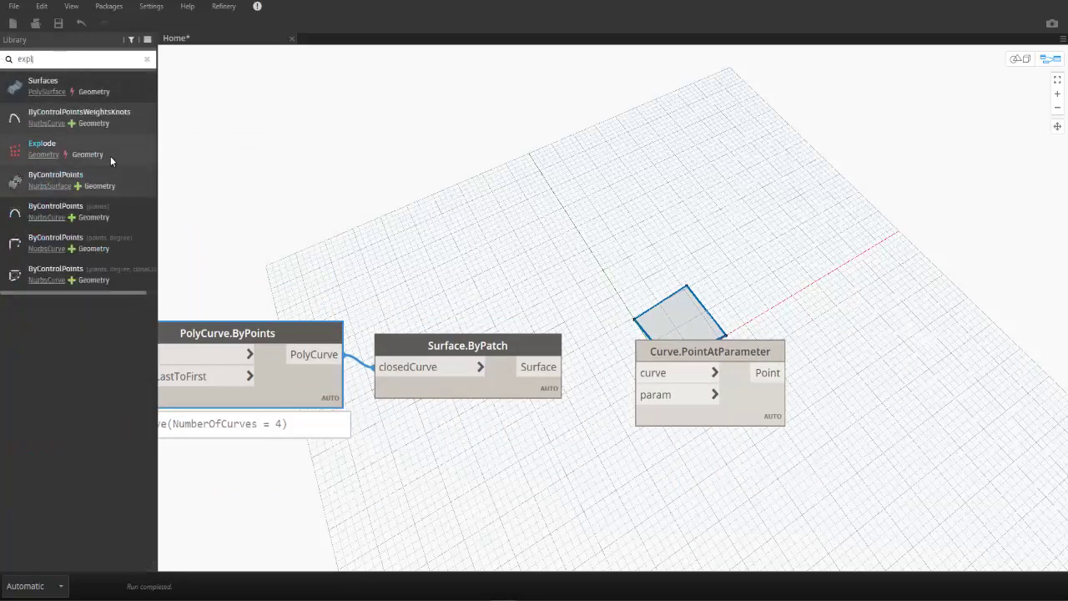
click(110, 155)
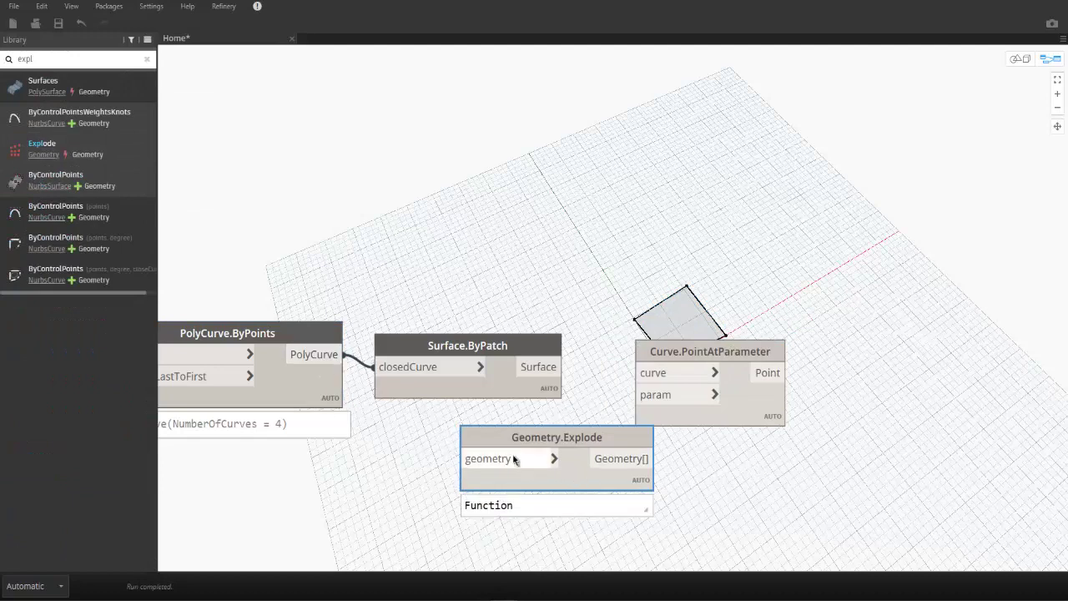
drag(460, 461, 331, 366)
click(331, 365)
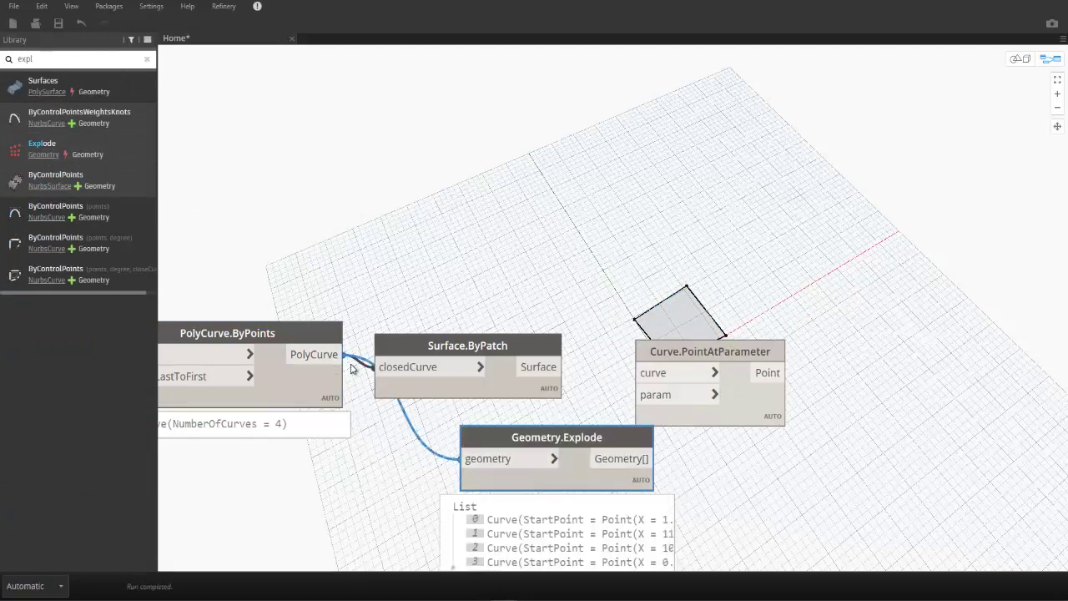
Connect the exploded edge curves to Curve.PointAtParameter's curve input.
middle_drag(742, 413, 432, 284)
drag(432, 284, 488, 368)
drag(312, 330, 384, 328)
drag(502, 357, 649, 445)
Add List.Count fed by Geometry.Explode's output, reporting 4 edges, and tuck it below.
right_click(487, 442)
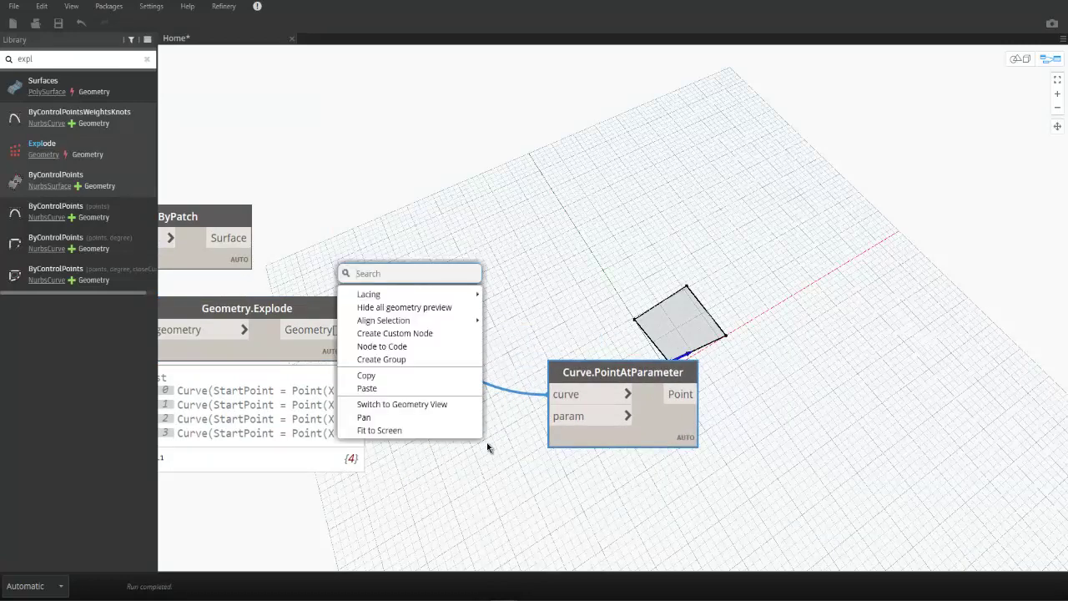
text(count)
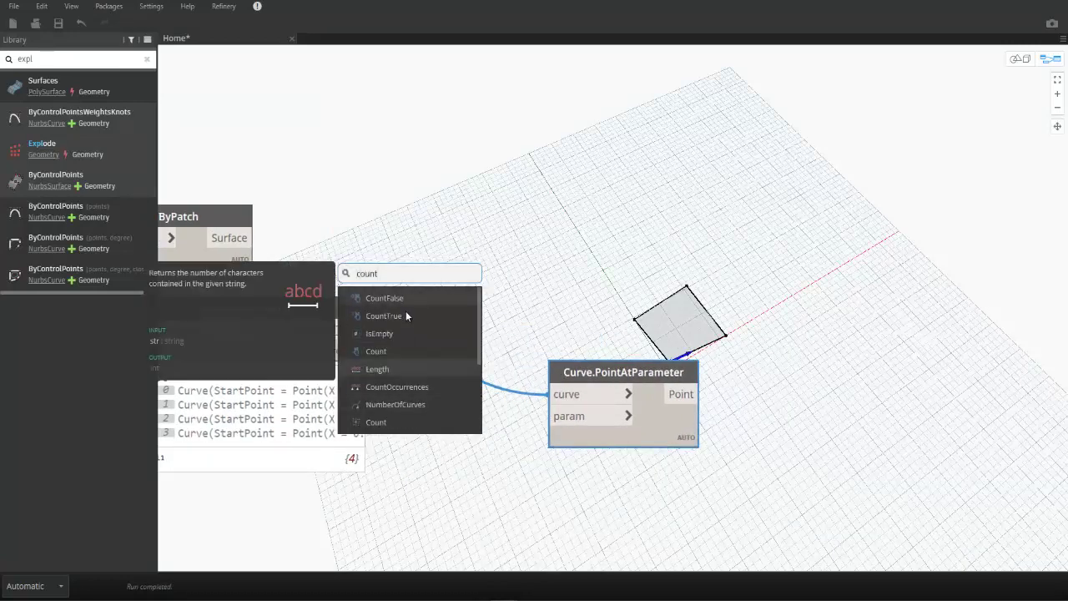
click(413, 351)
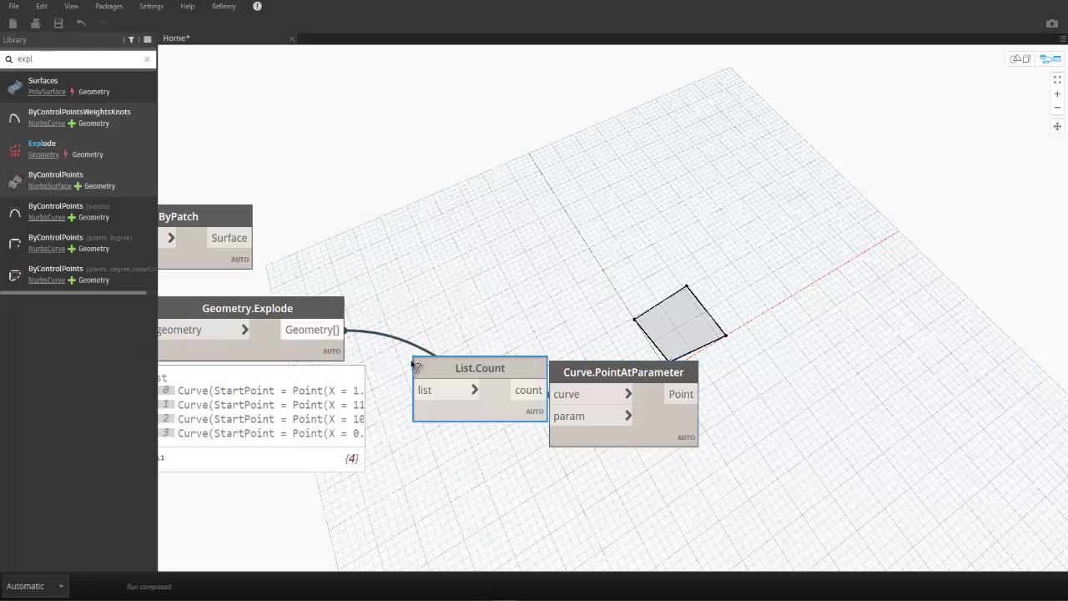
drag(341, 331, 416, 390)
drag(472, 367, 422, 505)
middle_drag(465, 337, 417, 187)
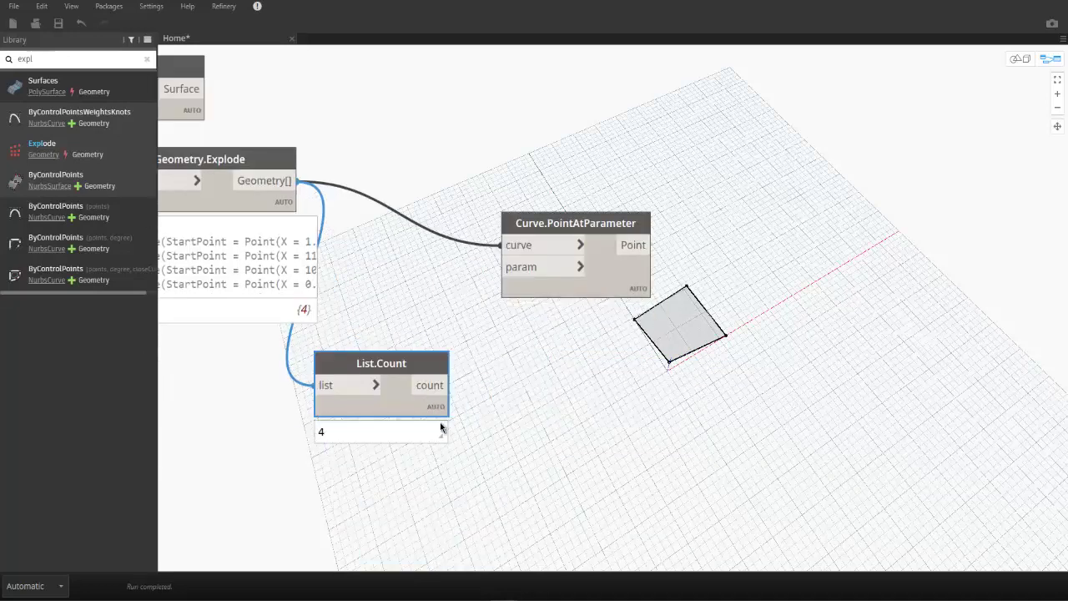
drag(417, 365, 400, 366)
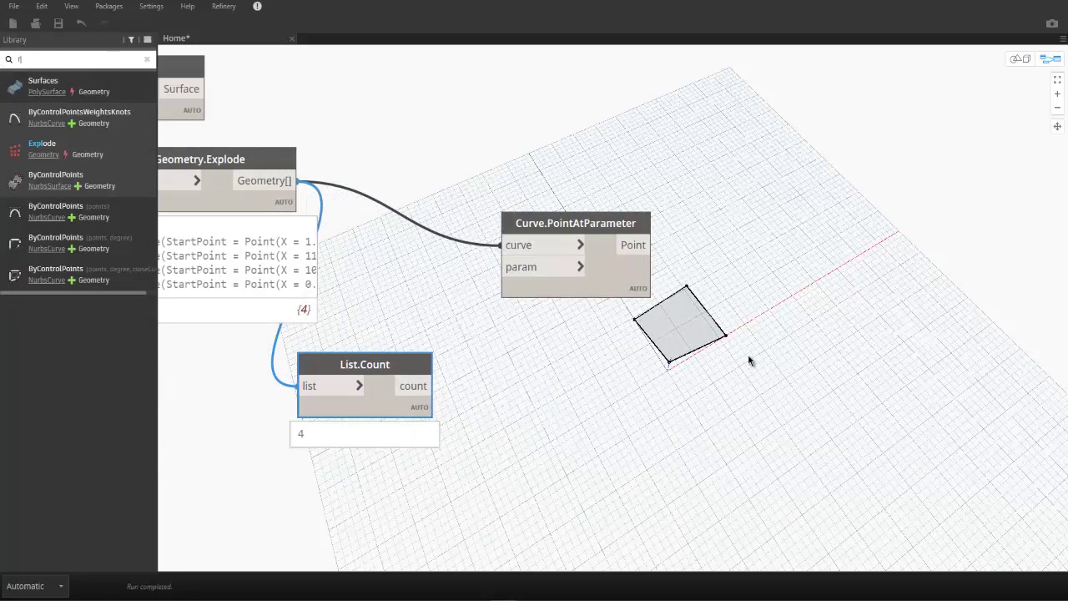
Add a trial Math.Random node with the edge count wired into its seed.
text(andom)
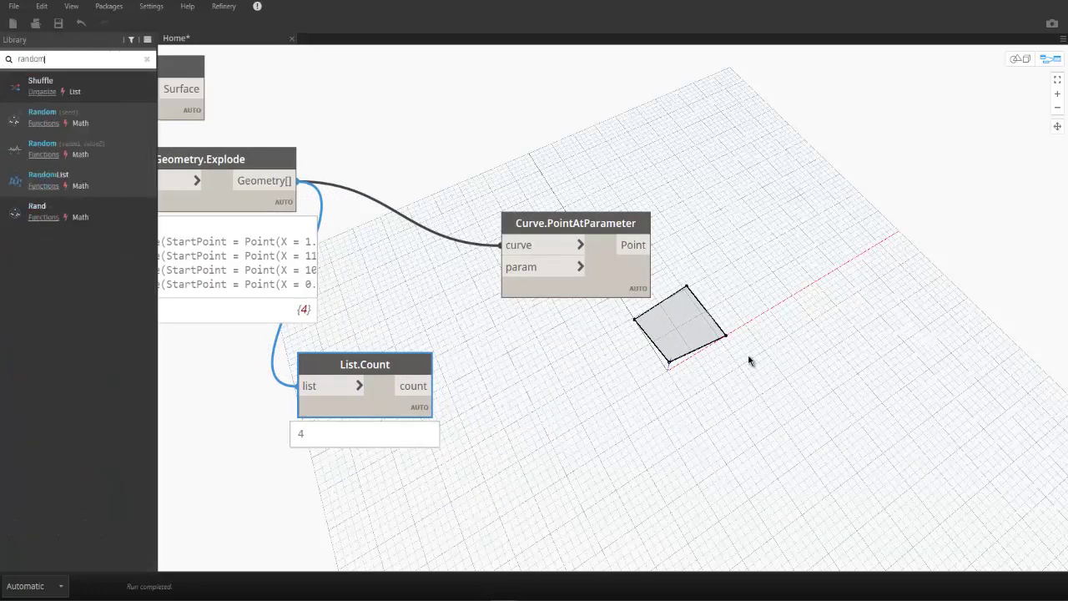
click(96, 118)
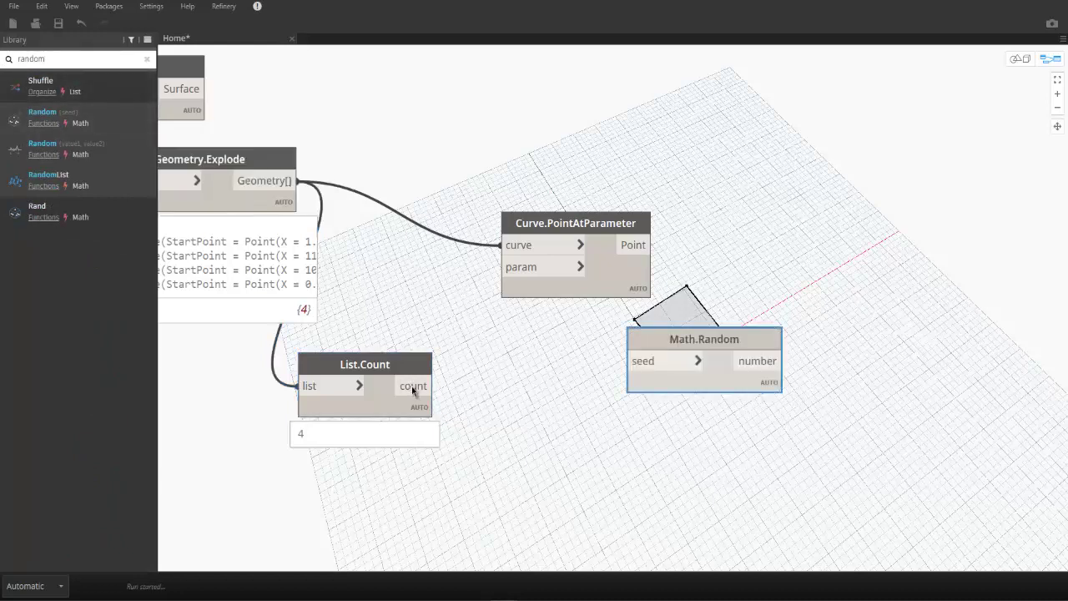
mouse_move(413, 388)
mouse_down()
mouse_move(660, 364)
mouse_move(670, 427)
mouse_move(631, 422)
mouse_up()
click(560, 405)
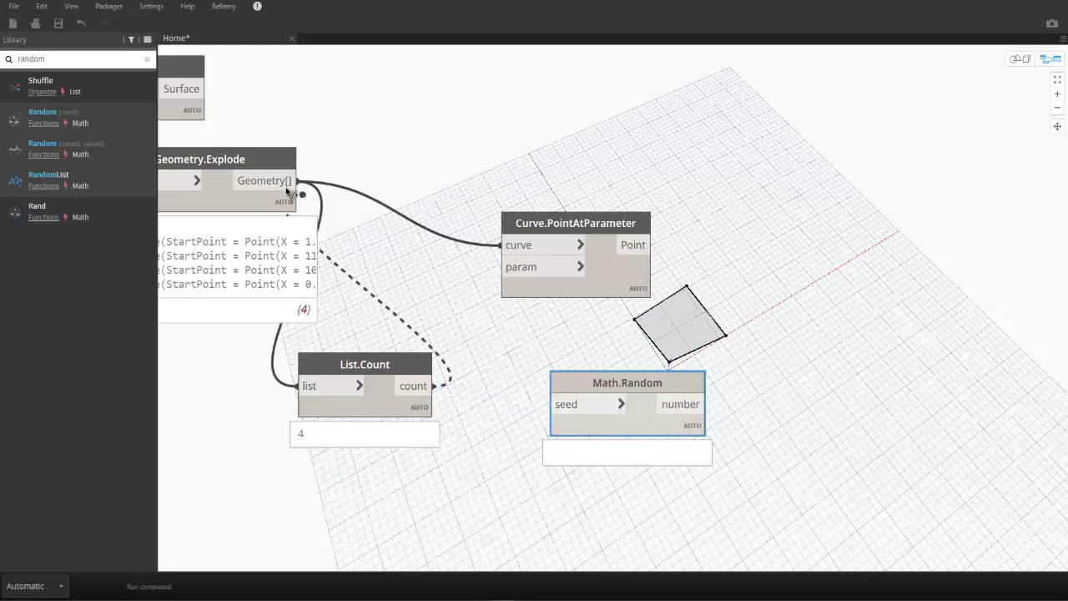
click(557, 402)
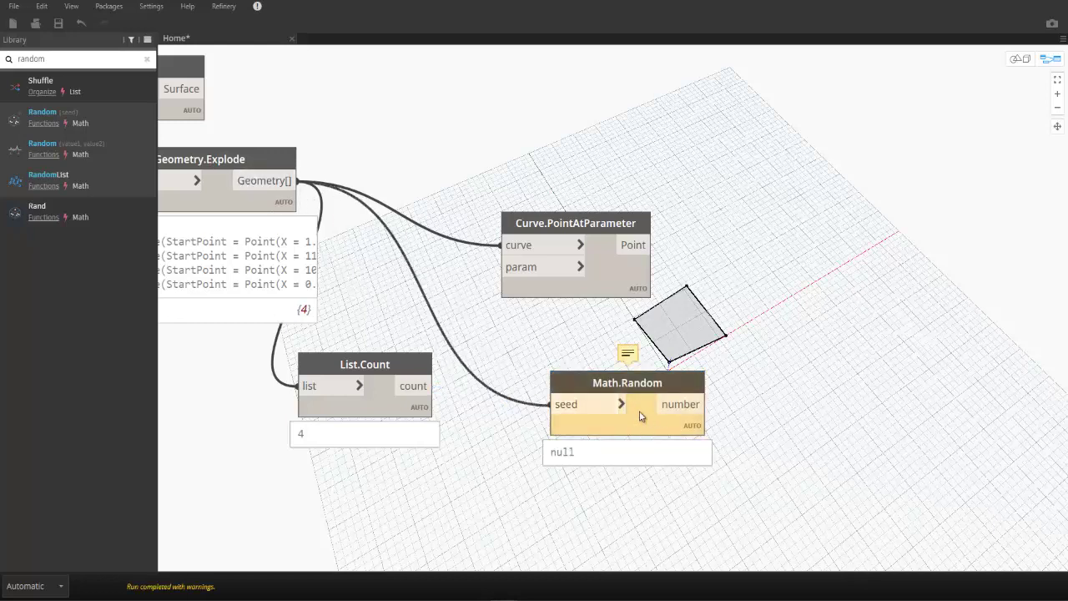
mouse_move(58, 149)
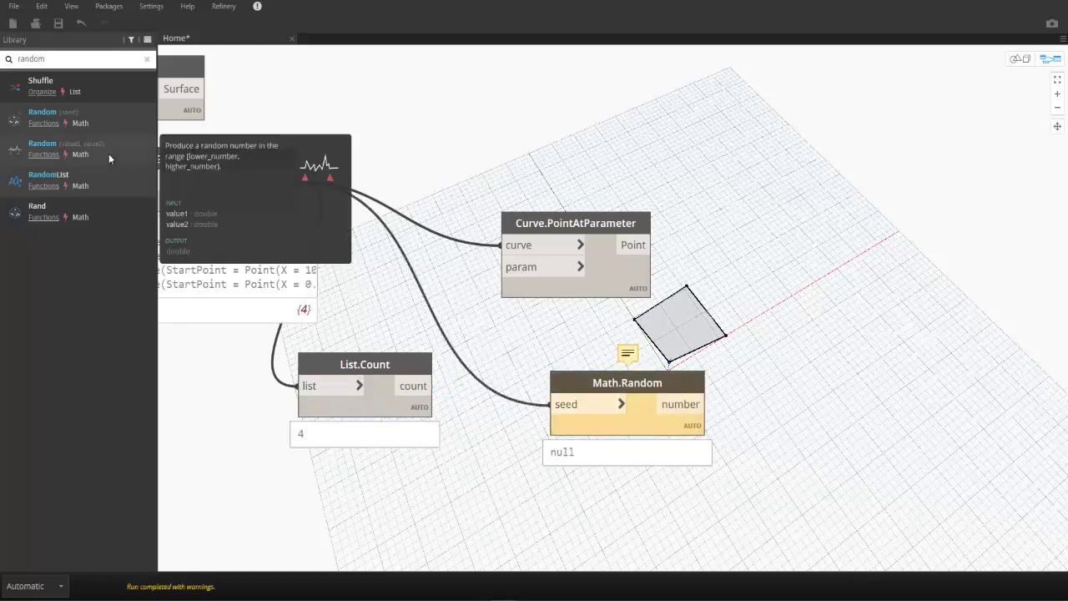
Add Math.RandomList and drive its amount from List.Count's count of 4.
click(116, 177)
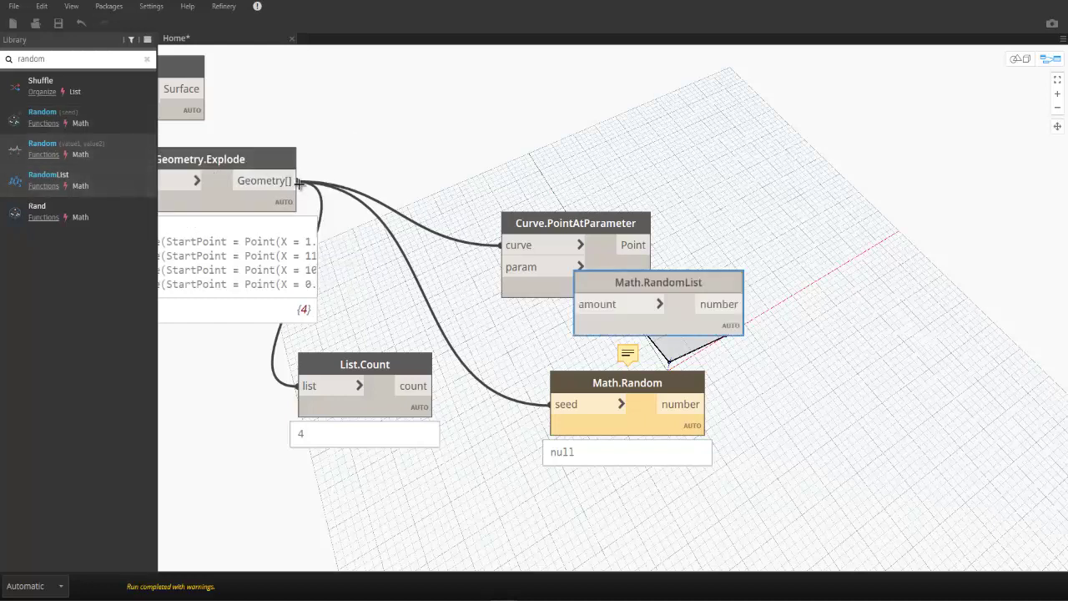
click(299, 184)
click(576, 304)
drag(698, 337, 704, 354)
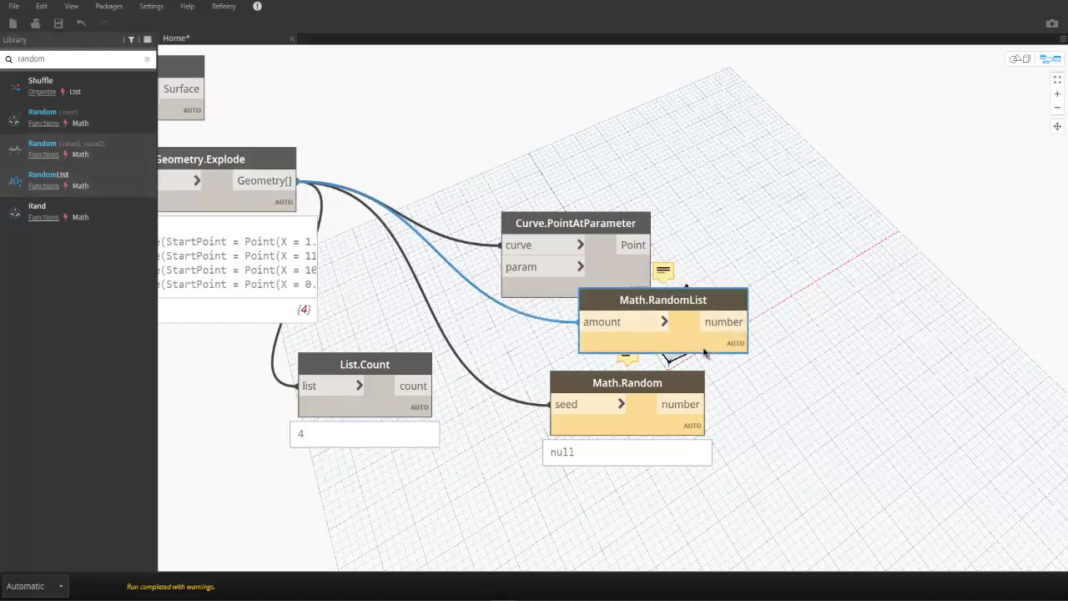
click(430, 386)
click(580, 326)
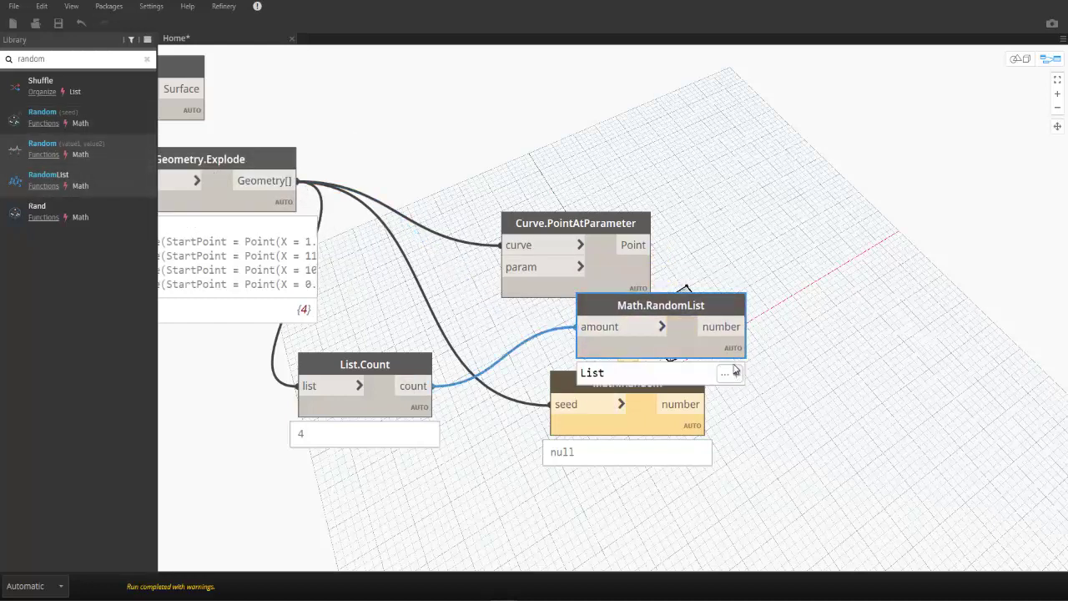
Delete the unused Math.Random node and place Math.RandomList beside List.Count.
click(613, 434)
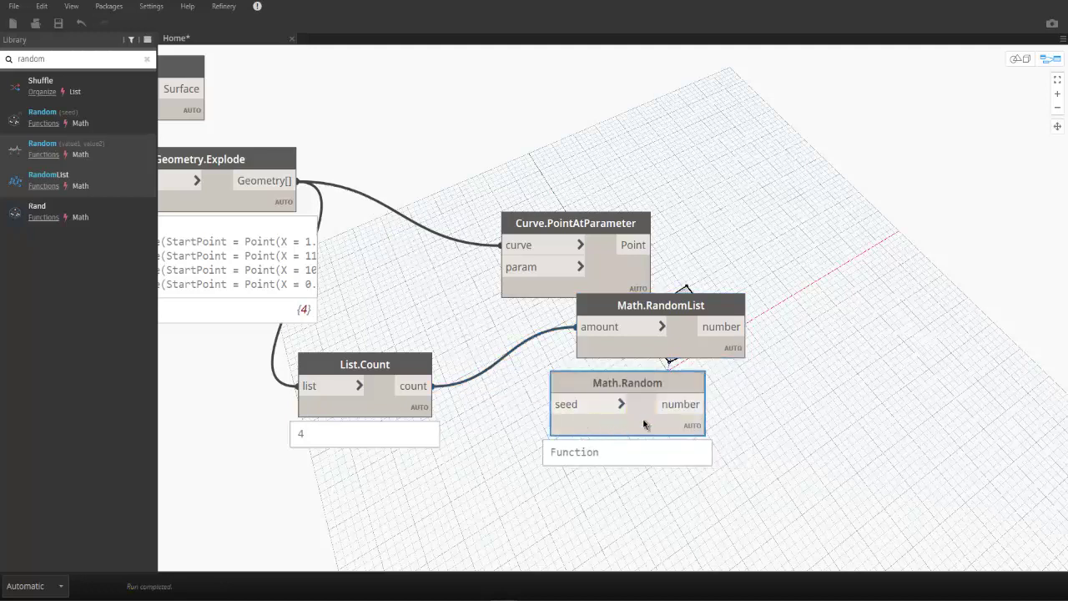
right_click(548, 419)
click(568, 427)
drag(675, 351, 560, 402)
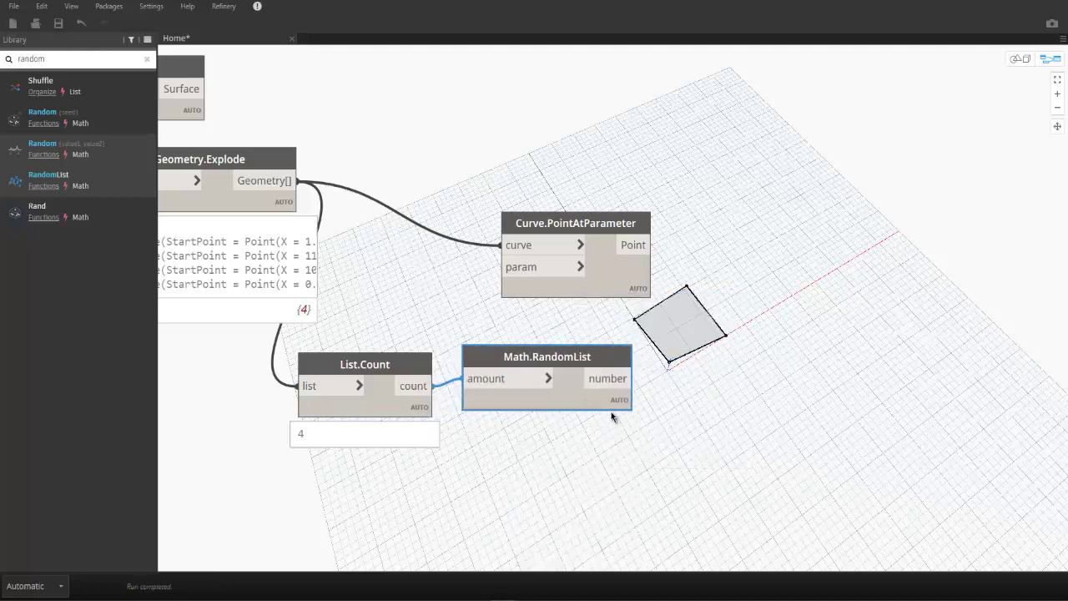
drag(529, 367, 535, 378)
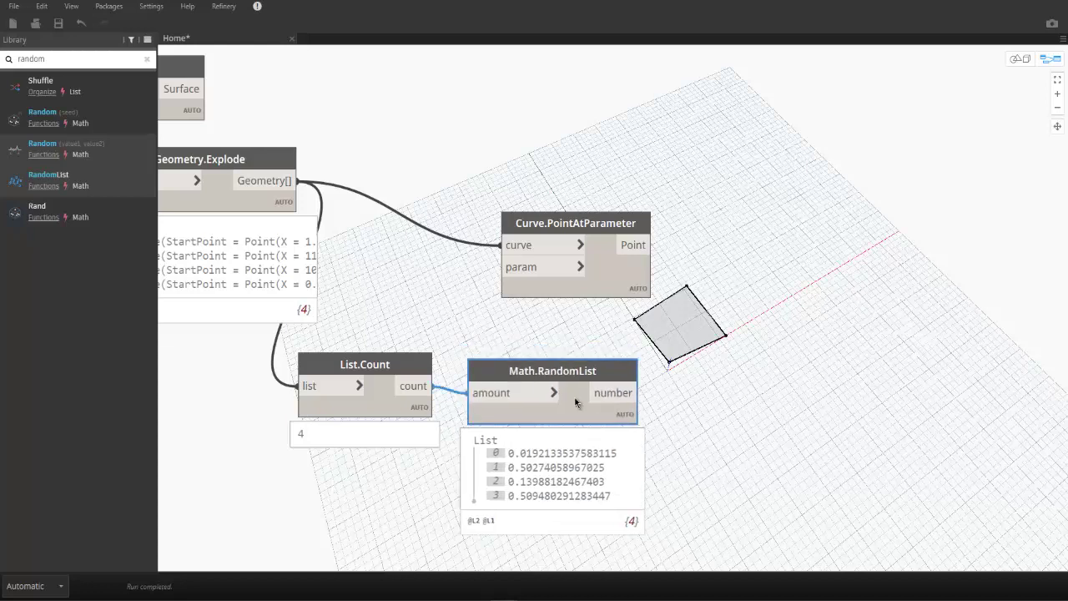
Add Math.Round nodes and feed the four random numbers into their number inputs.
text(r)
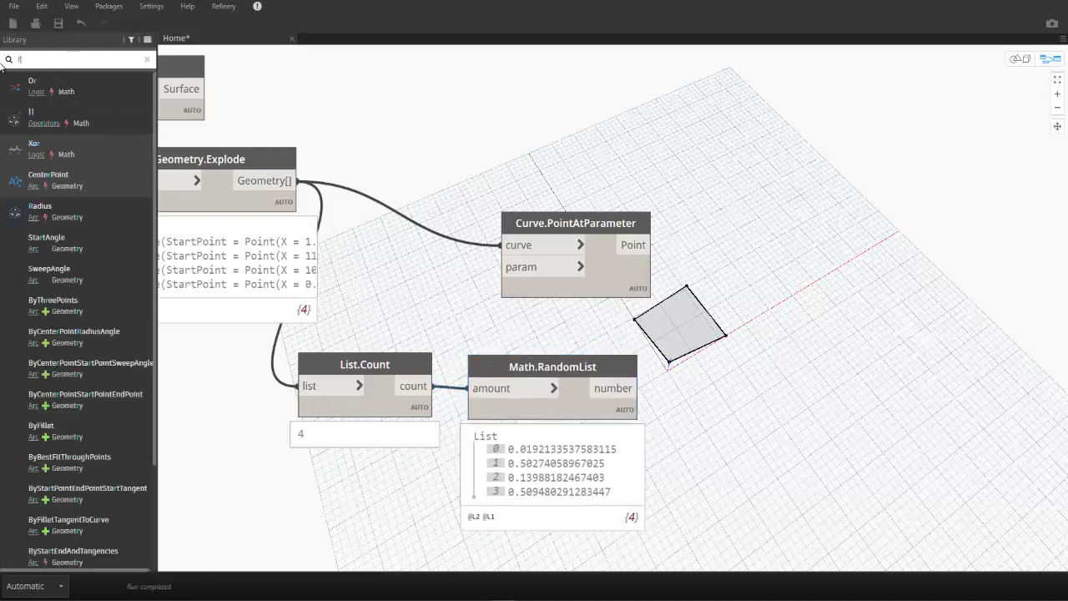
text(ound)
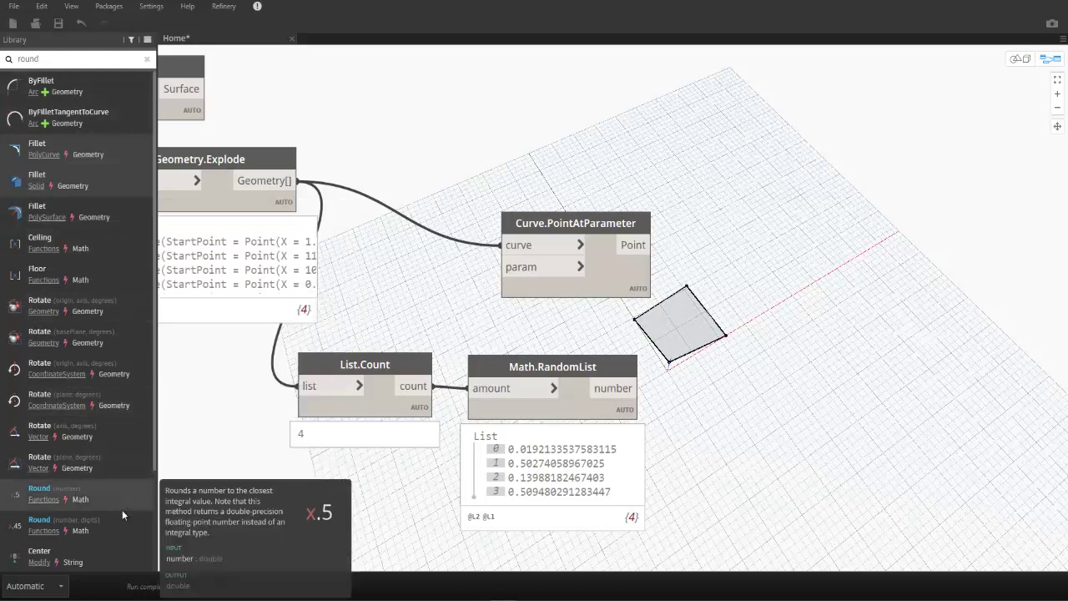
click(39, 519)
click(39, 488)
mouse_move(684, 344)
mouse_down()
mouse_move(754, 439)
mouse_move(813, 347)
mouse_up()
drag(634, 388, 718, 329)
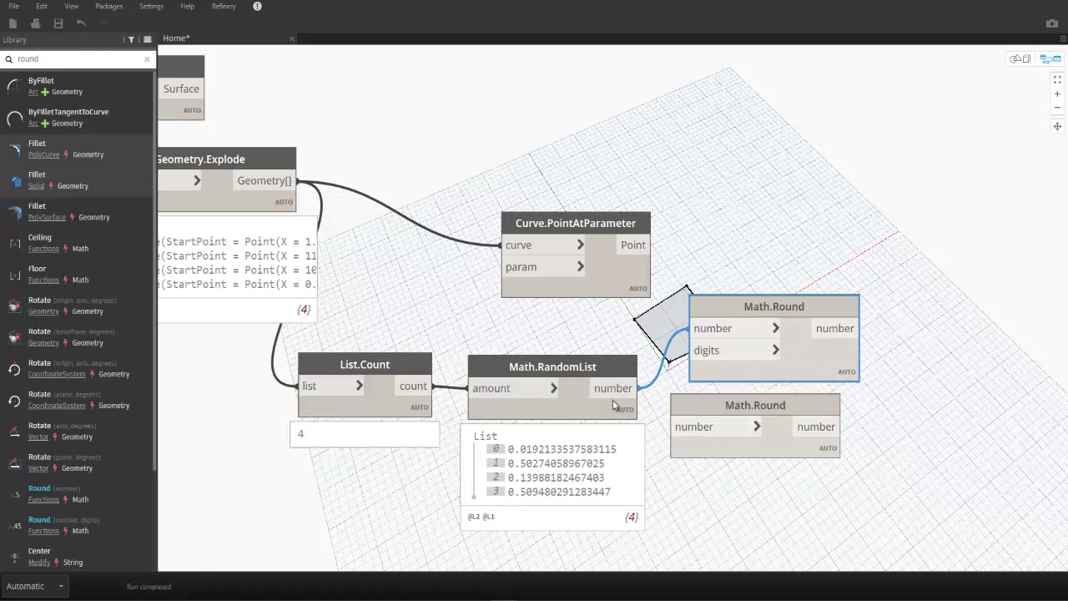
drag(634, 389, 692, 427)
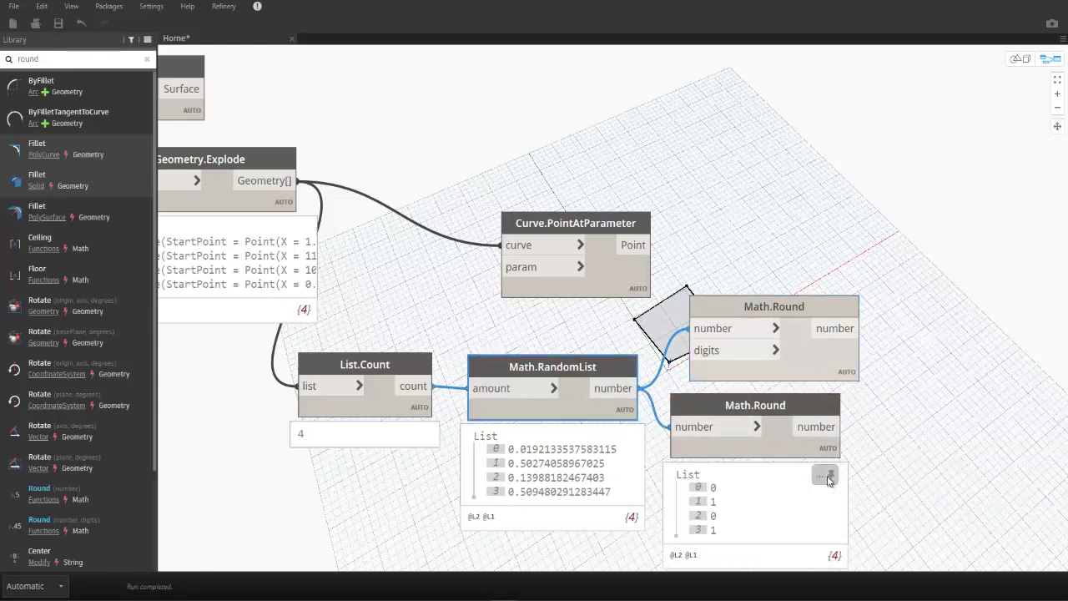
click(829, 478)
click(801, 372)
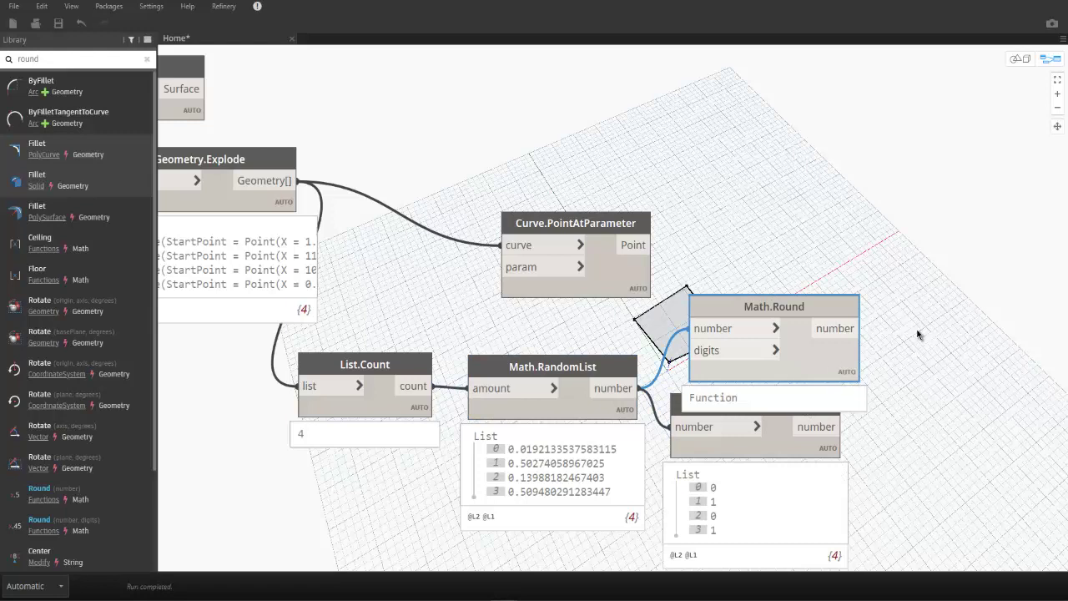
drag(774, 306, 862, 270)
Supply Math.Round's digits from a Code Block to round to two decimals.
double_click(656, 362)
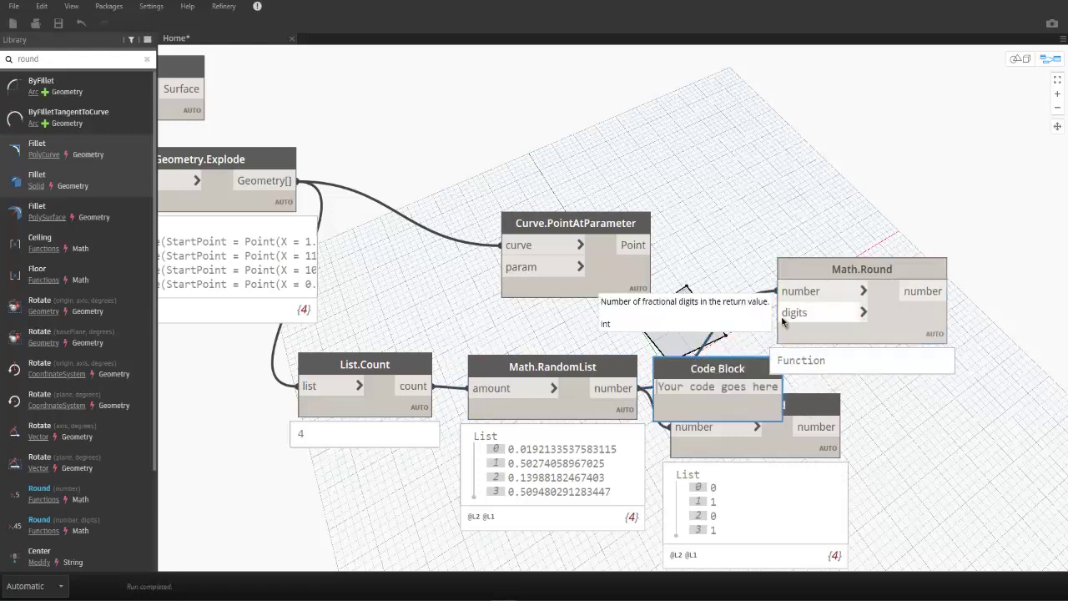
text(1;)
drag(710, 388, 795, 318)
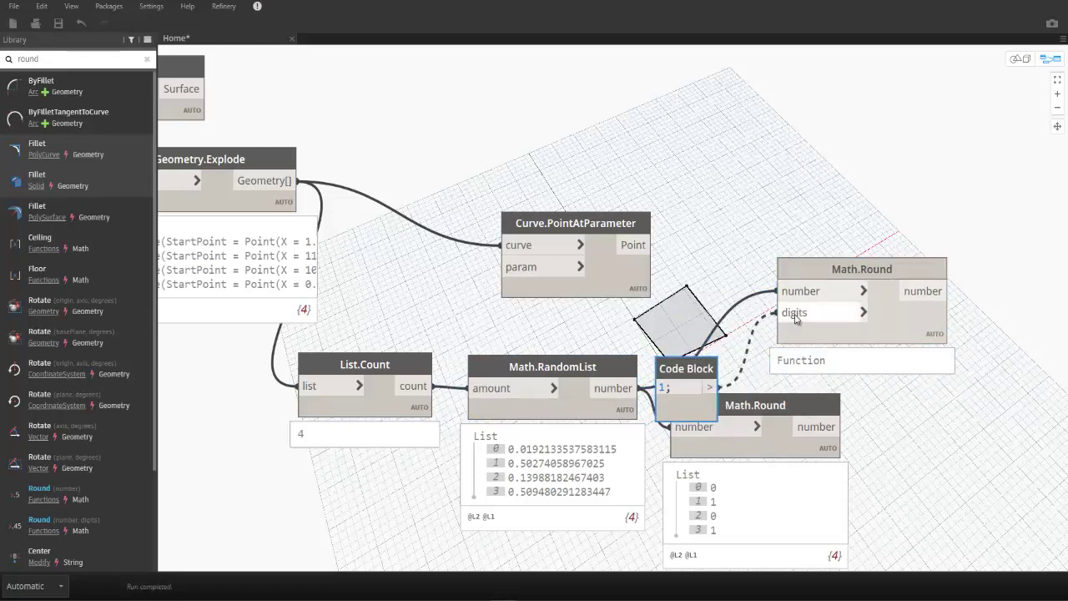
click(793, 314)
text(2)
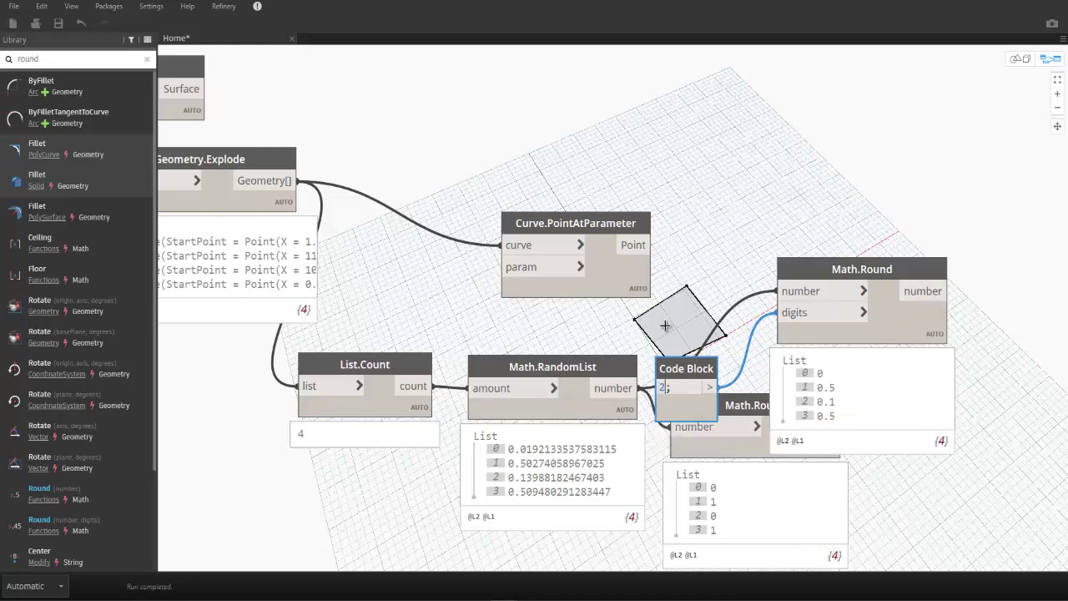
click(665, 325)
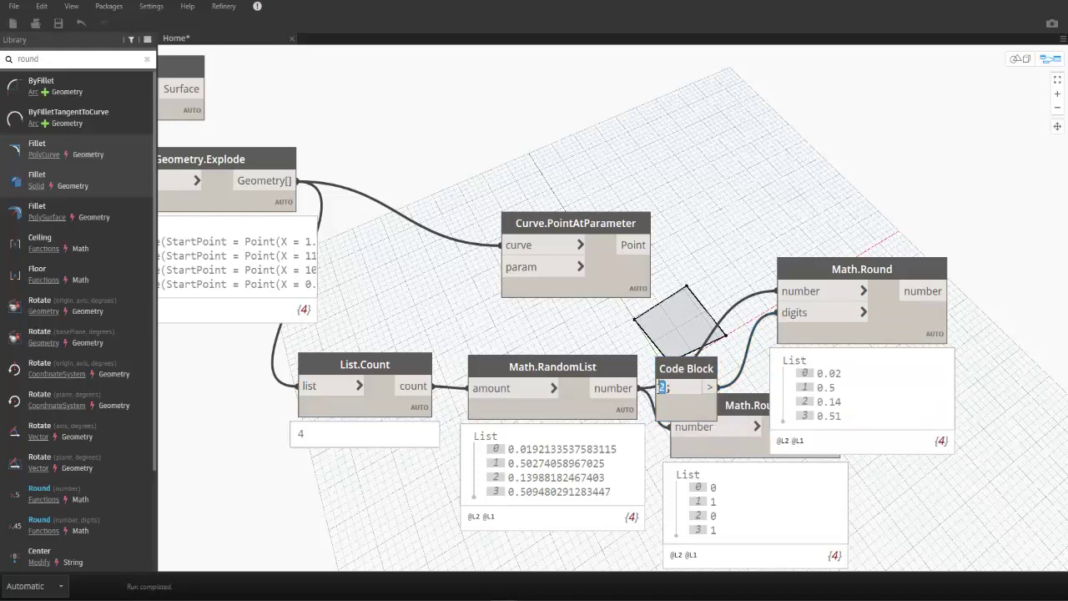
Delete the redundant one-input Math.Round and arrange Math.Round beside Curve.PointAtParameter.
right_click(736, 415)
click(730, 415)
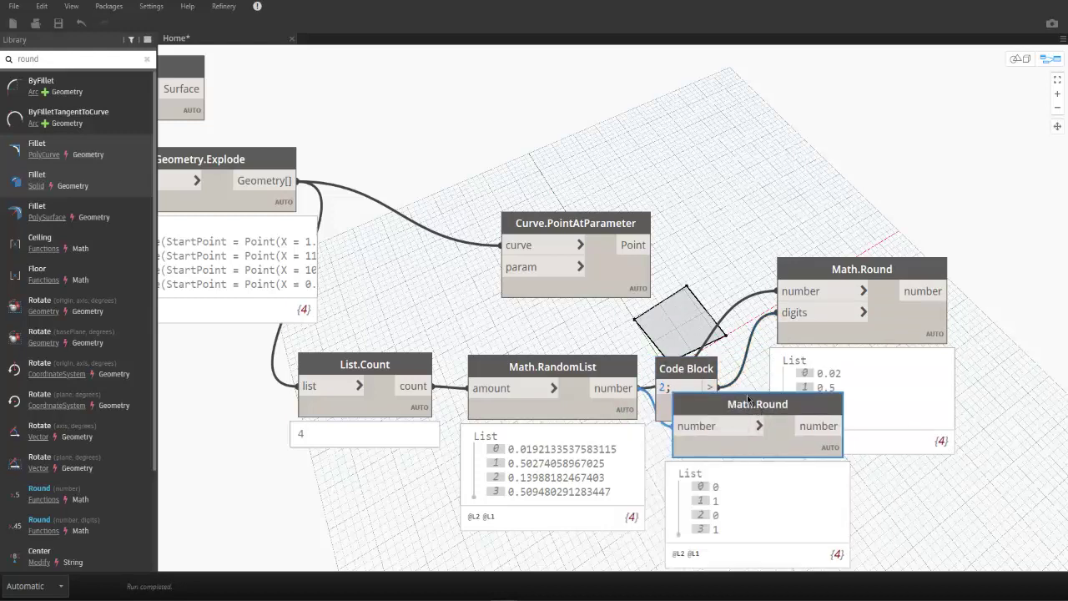
drag(905, 324, 881, 346)
drag(693, 368, 701, 412)
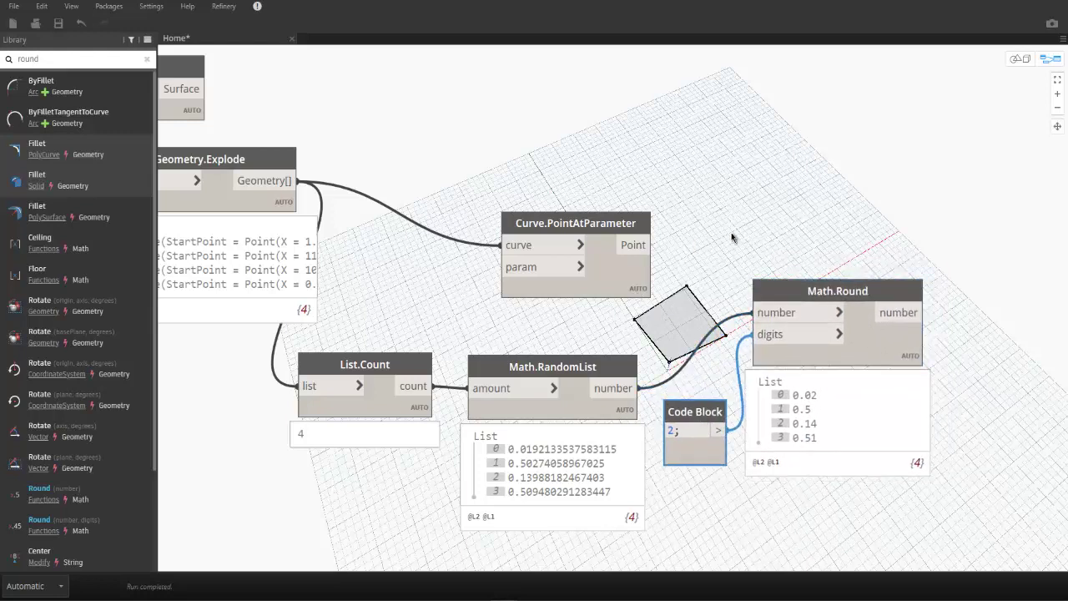
drag(576, 223, 797, 142)
middle_drag(835, 250, 350, 281)
drag(345, 176, 527, 182)
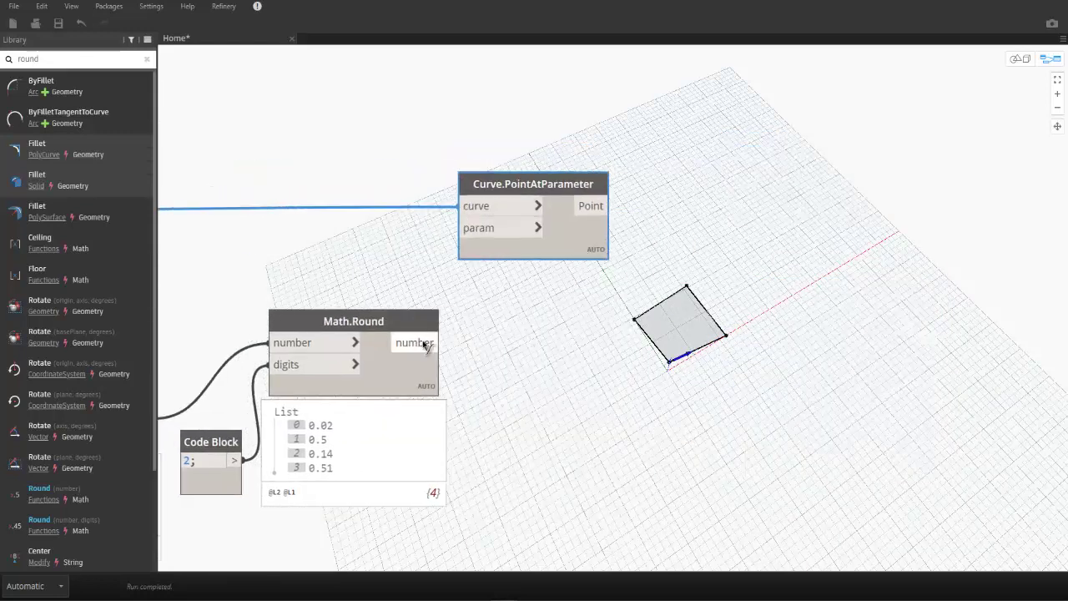
Wire Math.Round's rounded values into Curve.PointAtParameter's param and pin the resulting point list.
drag(427, 347, 467, 228)
key(ctrl+b)
scroll(802, 334, up, 3)
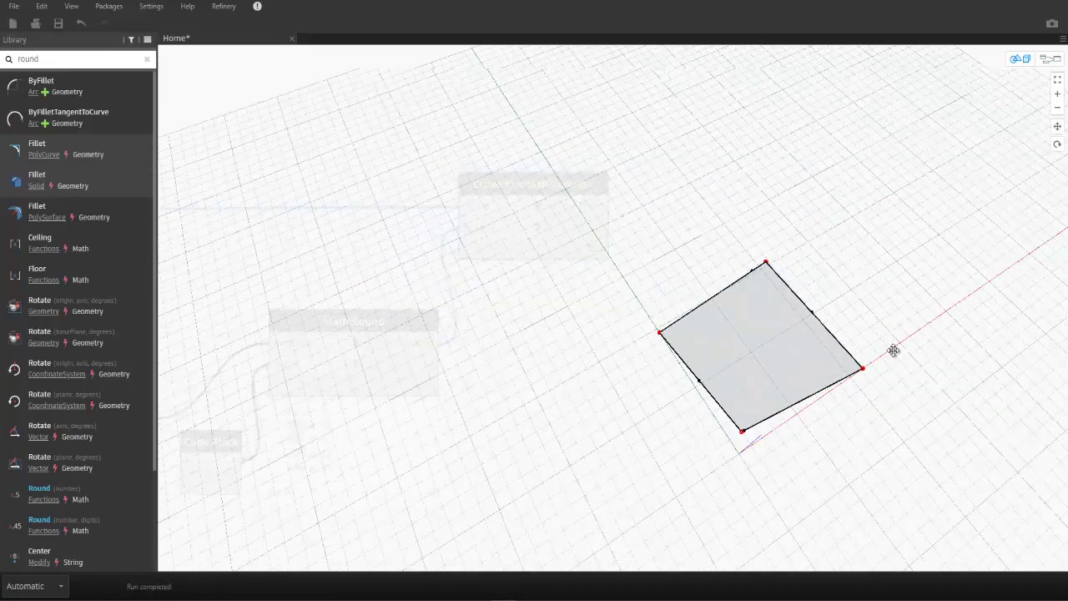
key(ctrl+b)
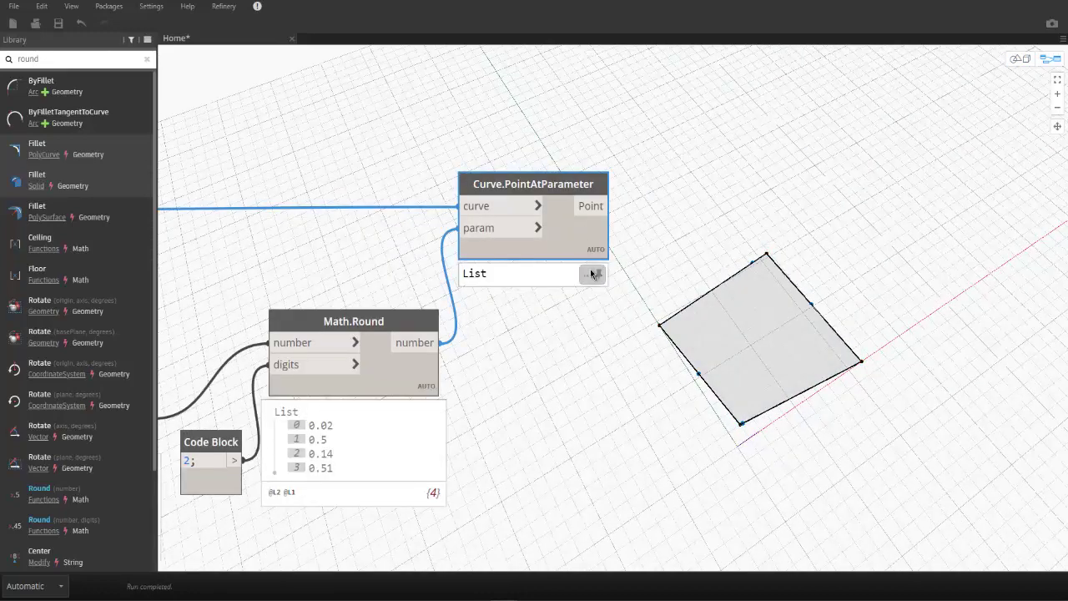
click(592, 274)
scroll(435, 305, down, 5)
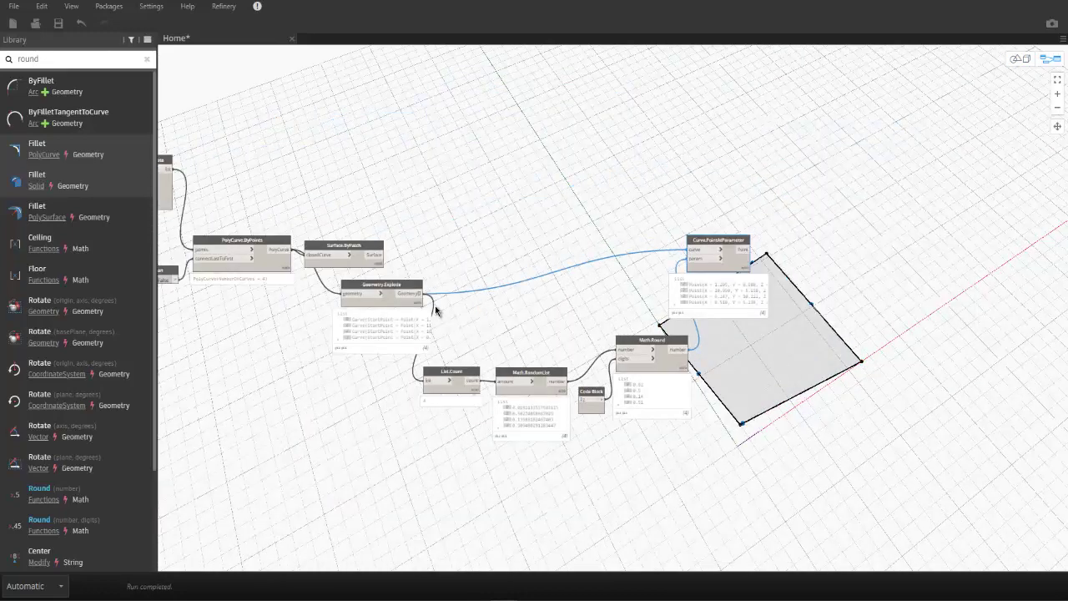
scroll(435, 306, down, 2)
click(259, 264)
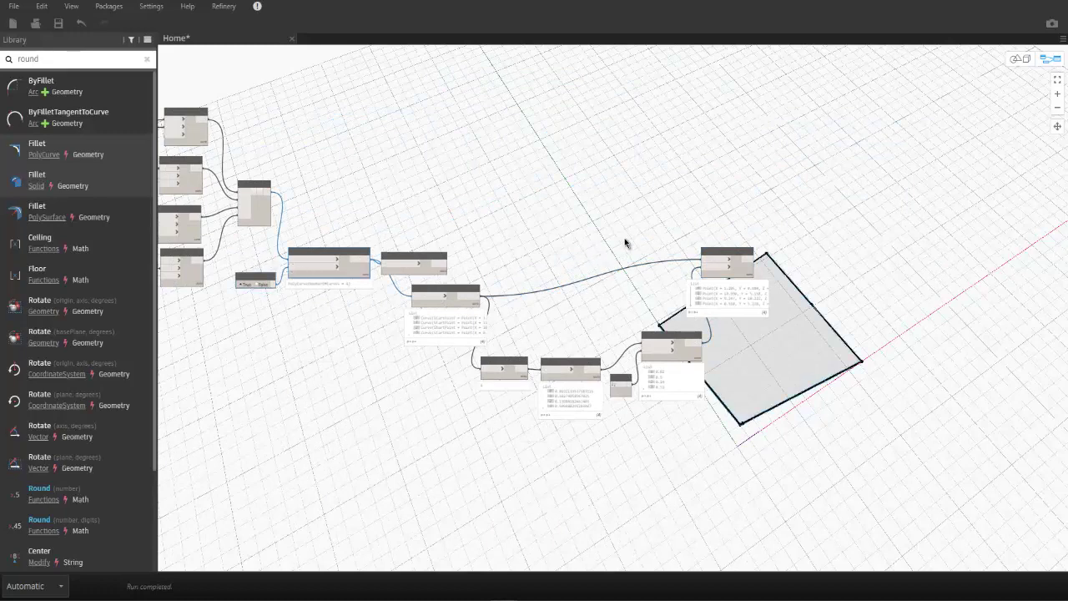
Paste copies of the Boolean and PolyCurve.ByPoints nodes and wire in the edge points.
key(ctrl+v)
drag(476, 250, 891, 226)
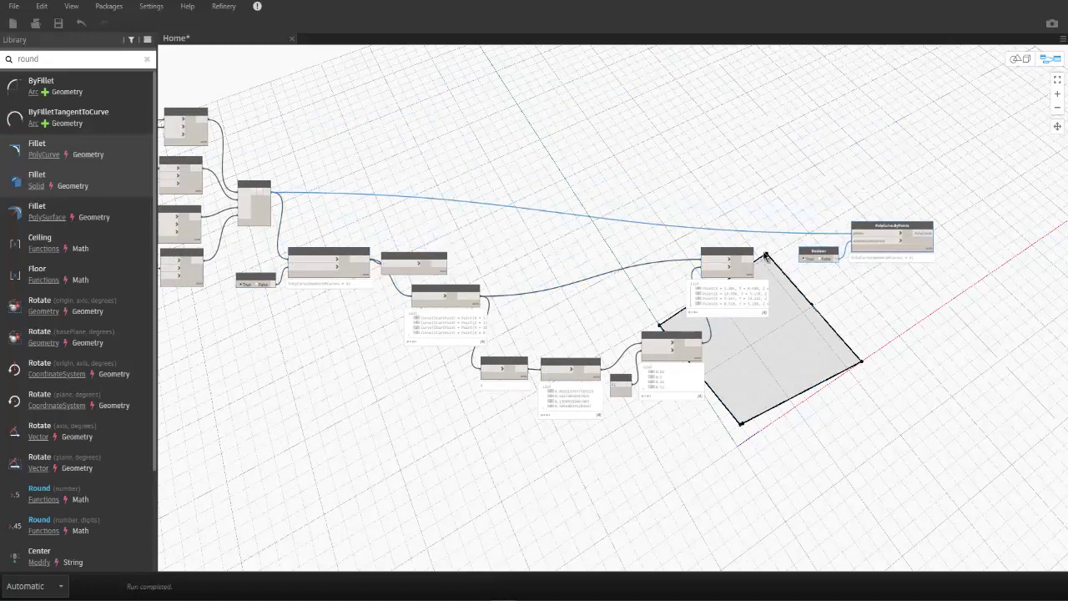
click(857, 230)
scroll(591, 203, up, 3)
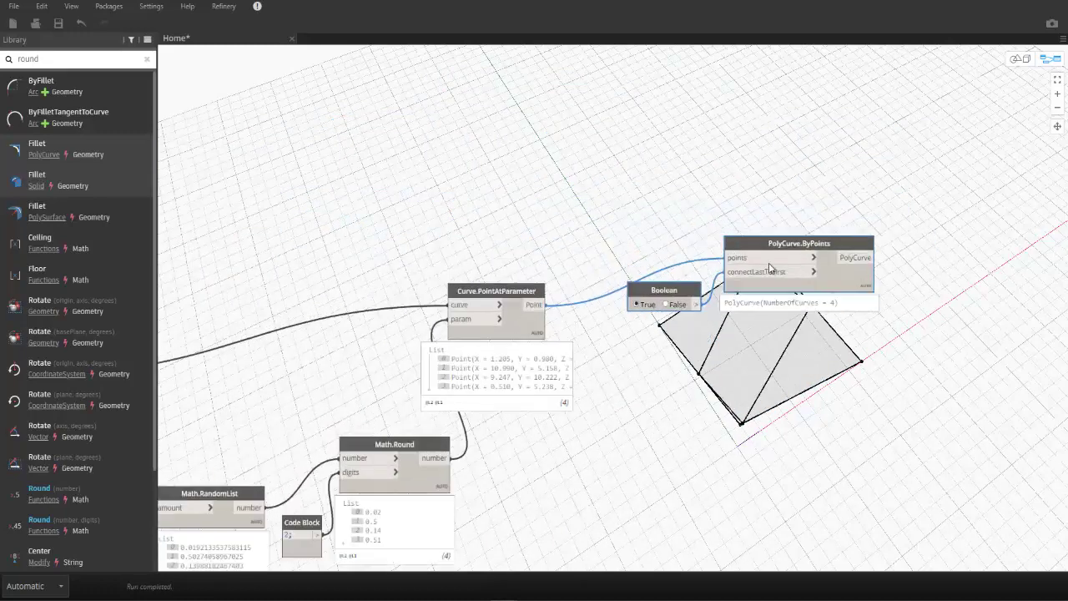
middle_drag(776, 201, 998, 170)
Duplicate Surface.ByPatch and feed the new polycurve into its closedCurve input.
click(378, 251)
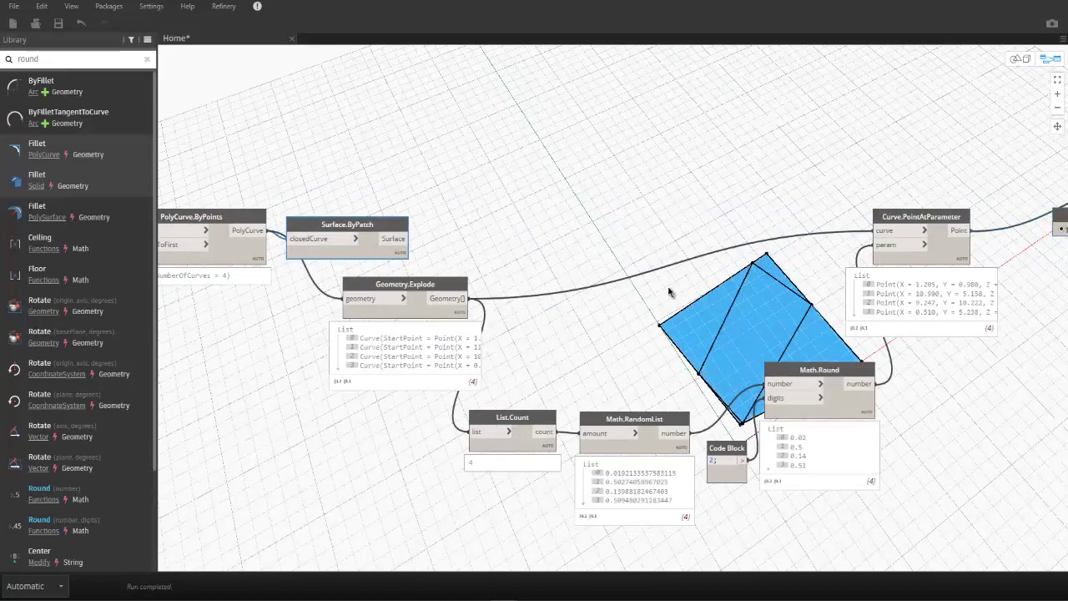
key(ctrl+c)
key(ctrl+v)
drag(536, 283, 841, 168)
middle_drag(841, 168, 255, 294)
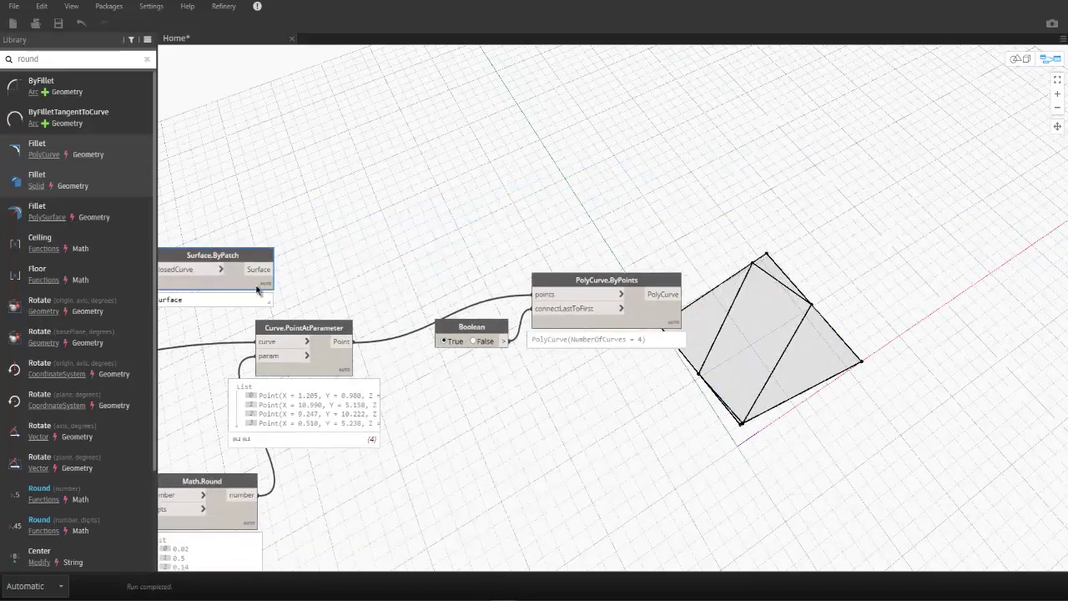
drag(256, 294, 766, 251)
drag(663, 294, 668, 227)
middle_drag(781, 271, 639, 186)
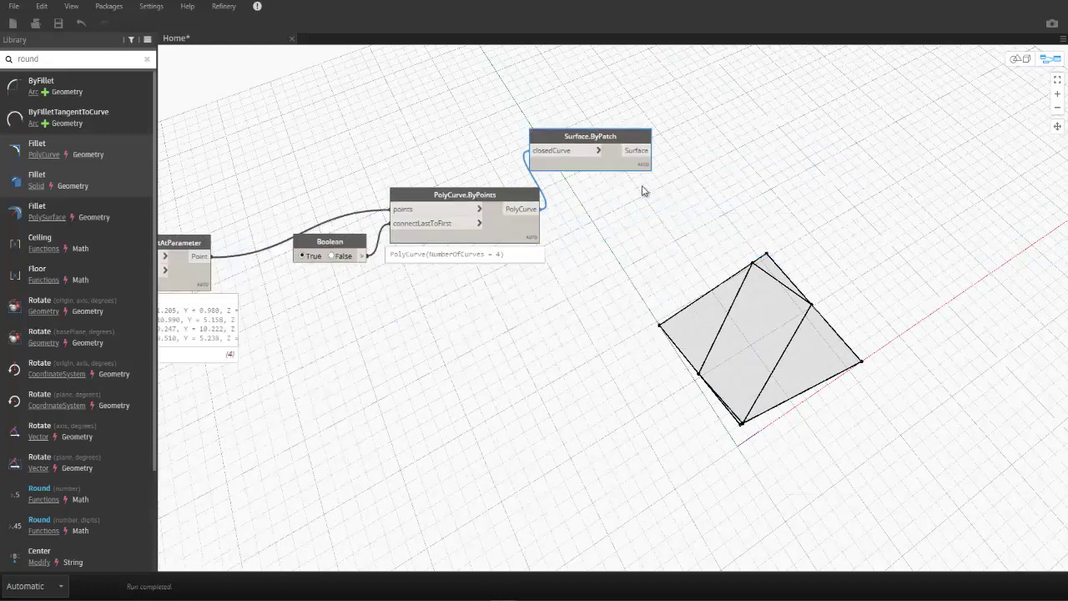
drag(656, 184, 672, 195)
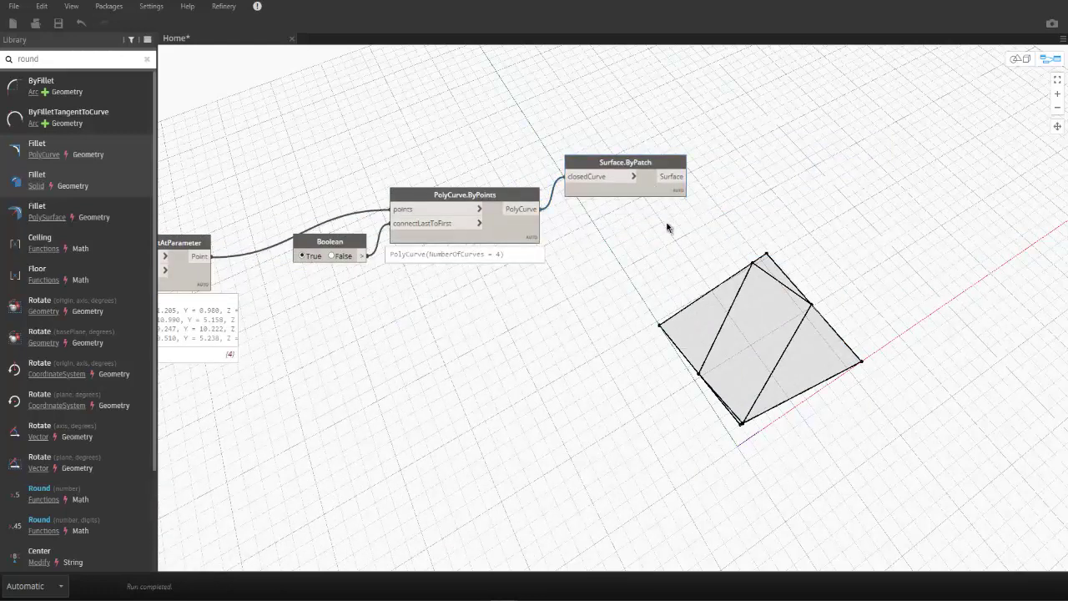
scroll(668, 227, down, 3)
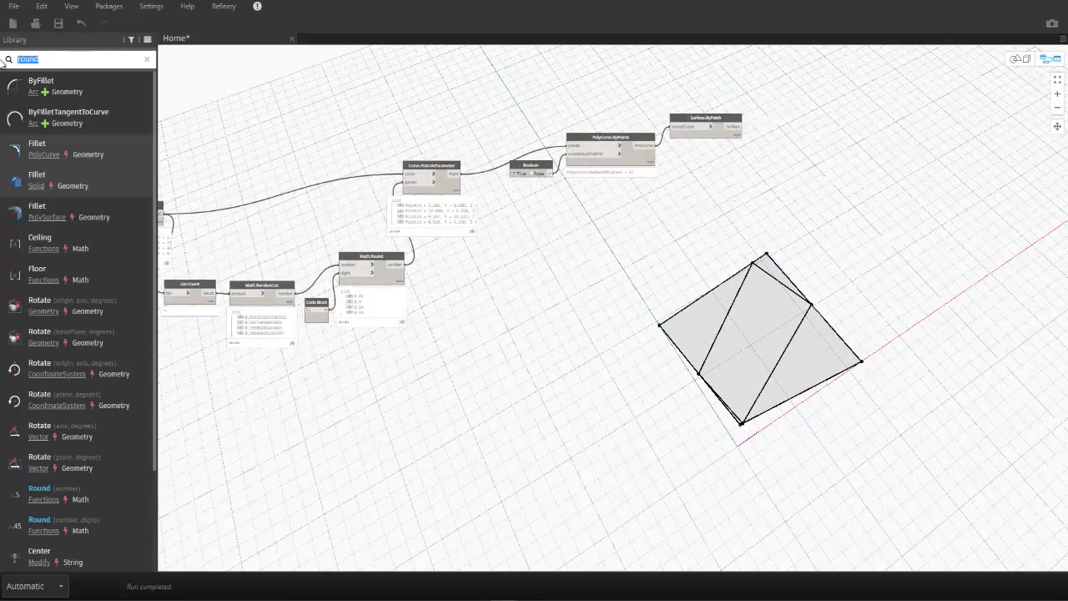
Add a Surface.Thicken (both_sides) node and paste a second copy of it.
text(thick)
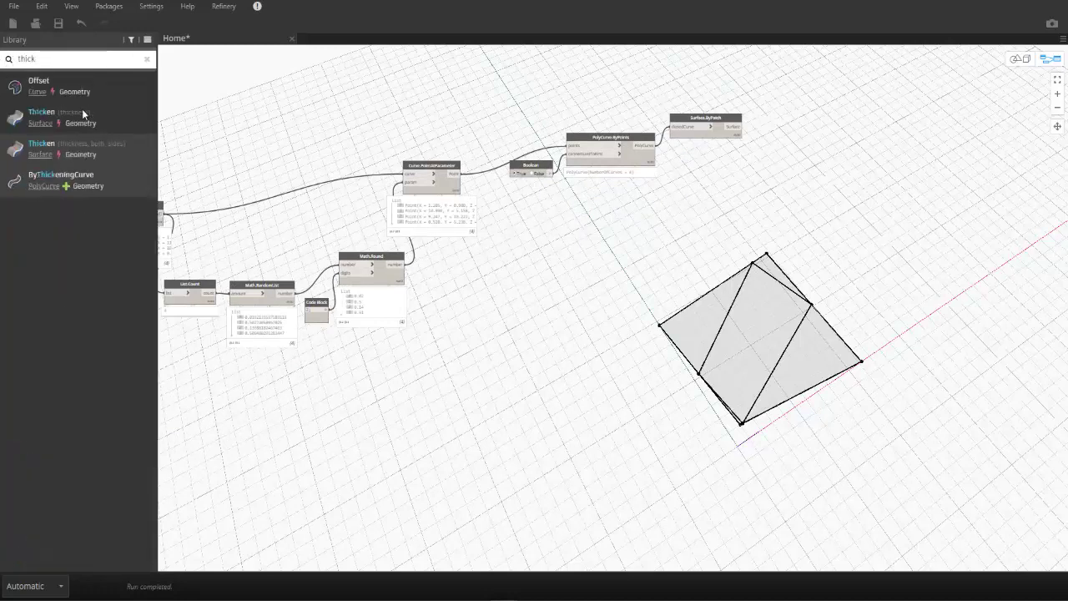
click(106, 153)
mouse_move(667, 345)
mouse_down()
mouse_move(619, 305)
mouse_move(848, 132)
mouse_up()
scroll(632, 233, up, 2)
key(ctrl+c)
key(ctrl+v)
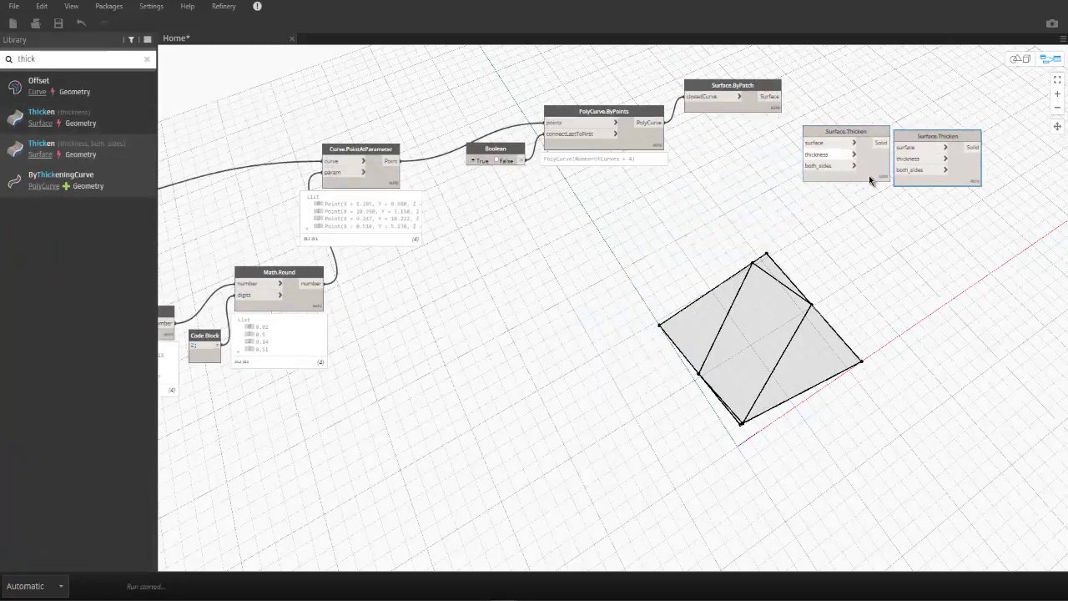
Feed a new Code Block into the thickness and the patched surface into Surface.Thicken.
double_click(595, 247)
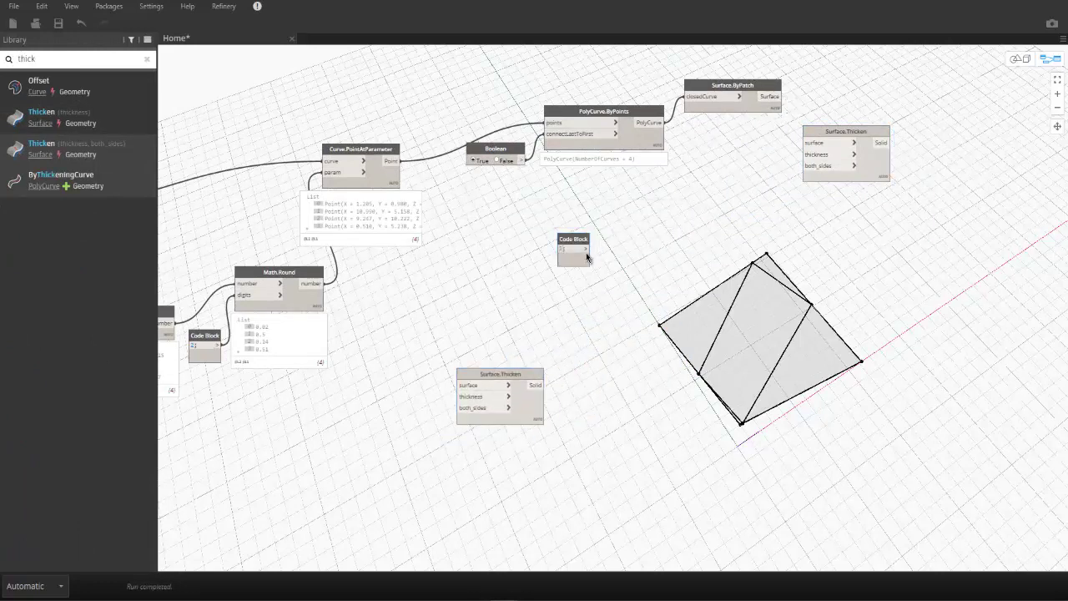
click(803, 155)
drag(774, 97, 807, 143)
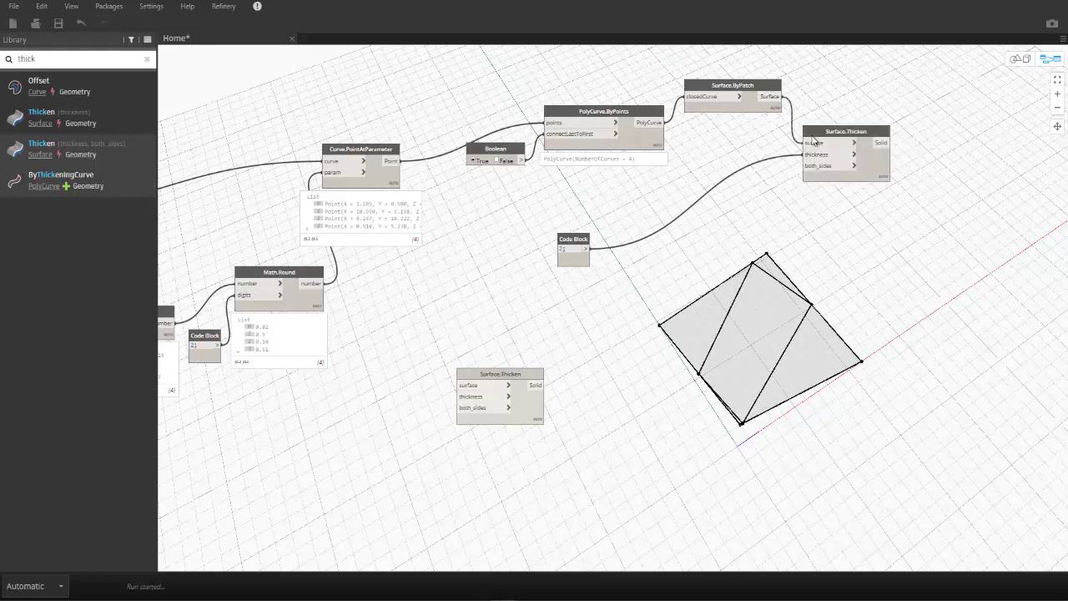
Wire a Boolean to both Thicken nodes' both_sides and the original patch surface to the second.
right_click(699, 229)
text(bool)
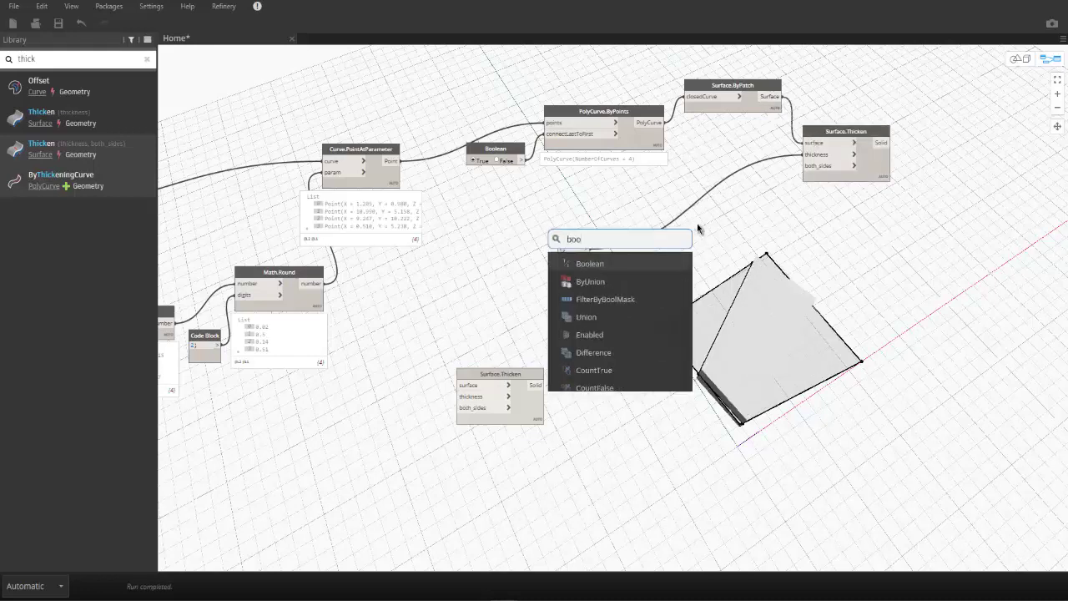
click(634, 267)
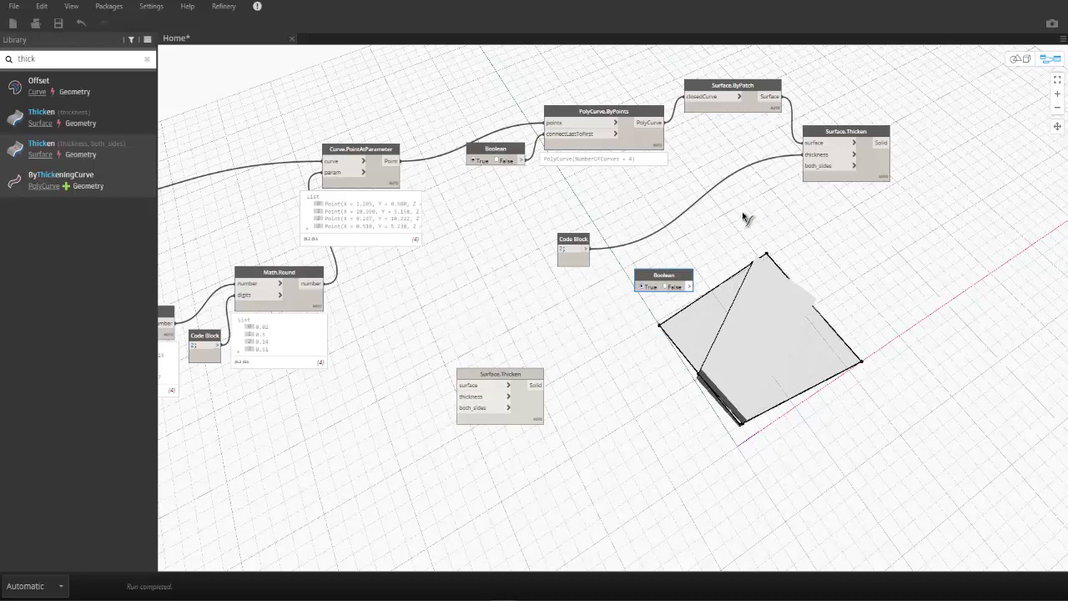
drag(686, 288, 808, 165)
drag(681, 276, 677, 237)
click(874, 174)
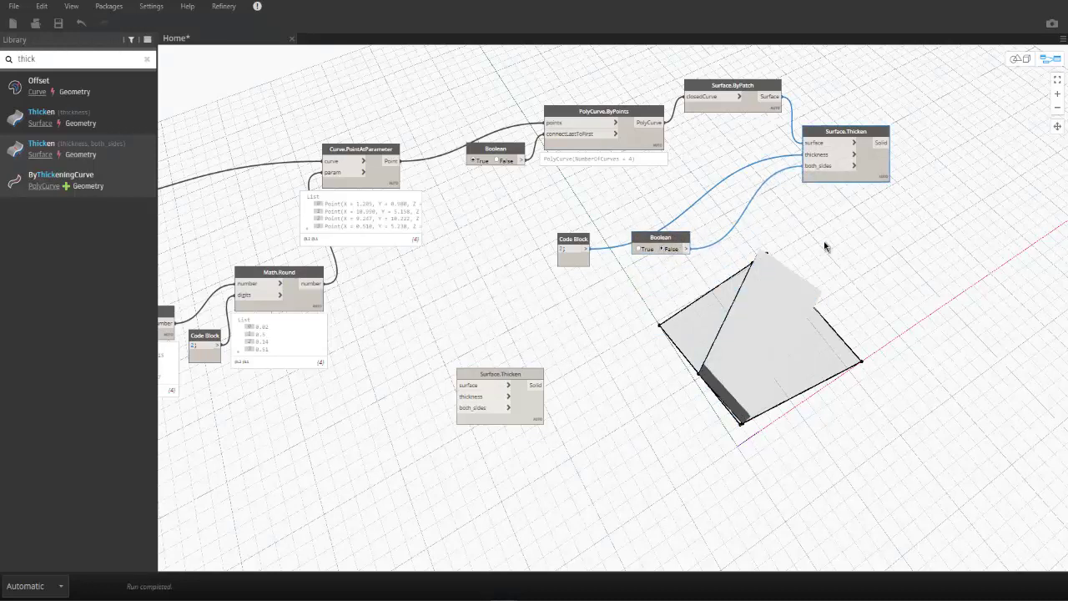
drag(762, 296, 719, 282)
drag(686, 248, 459, 407)
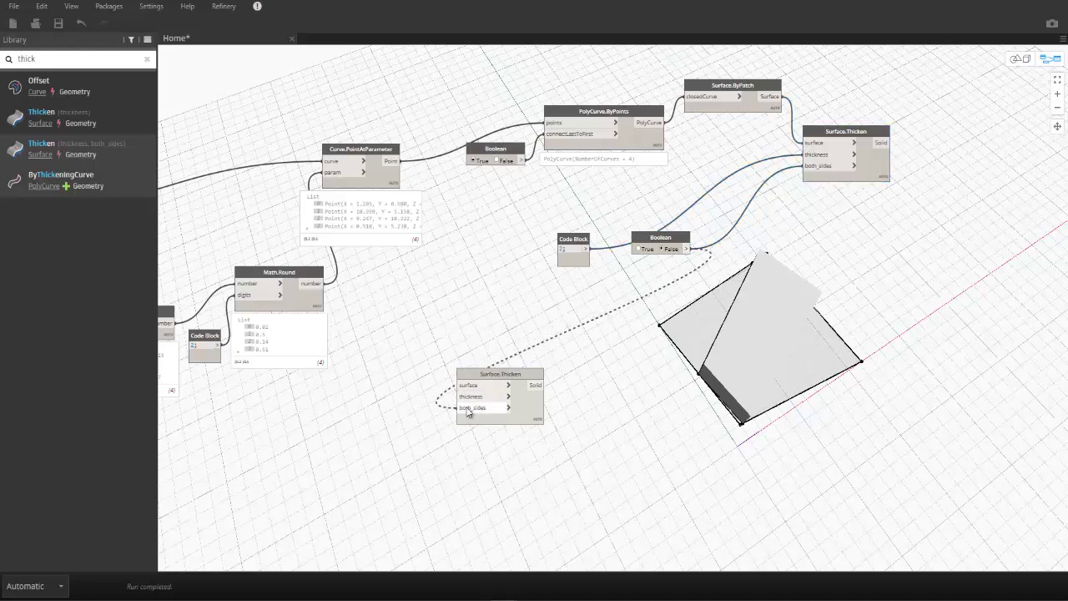
middle_drag(456, 375, 882, 287)
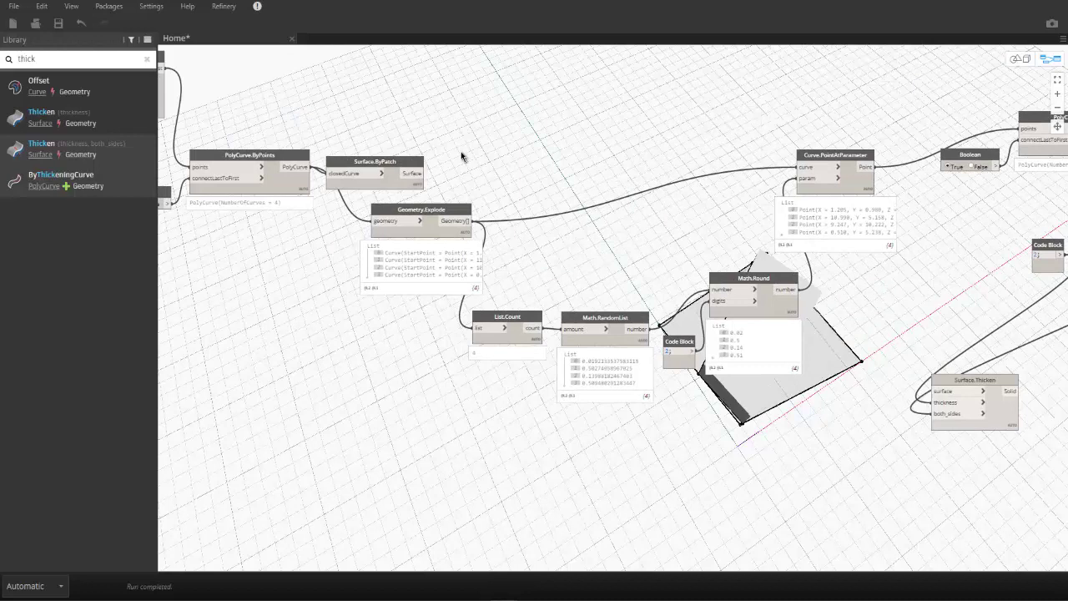
mouse_move(400, 160)
mouse_down()
mouse_move(449, 151)
mouse_move(958, 400)
mouse_up()
Connect the original patch surface to the second Thicken and turn off its preview.
click(959, 399)
middle_drag(959, 400, 345, 420)
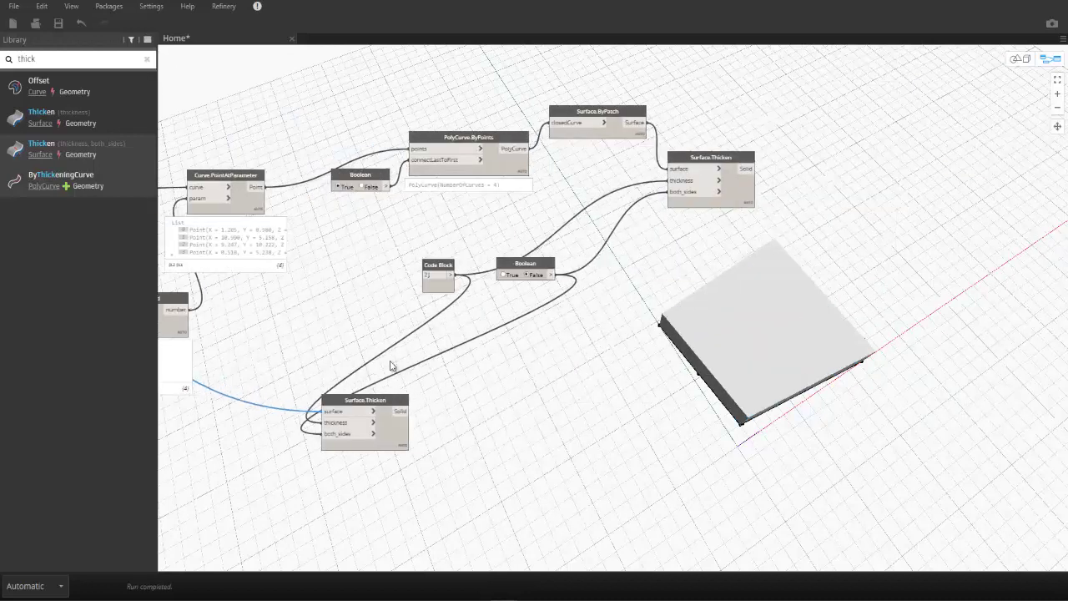
drag(393, 434, 727, 279)
middle_drag(727, 279, 470, 292)
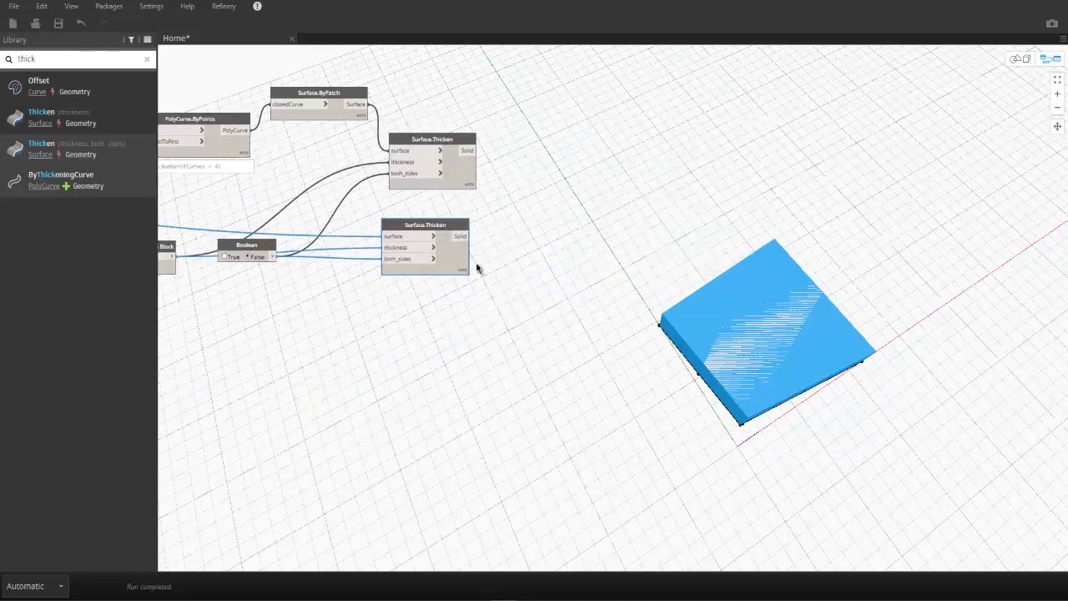
right_click(339, 250)
key(Escape)
right_click(426, 246)
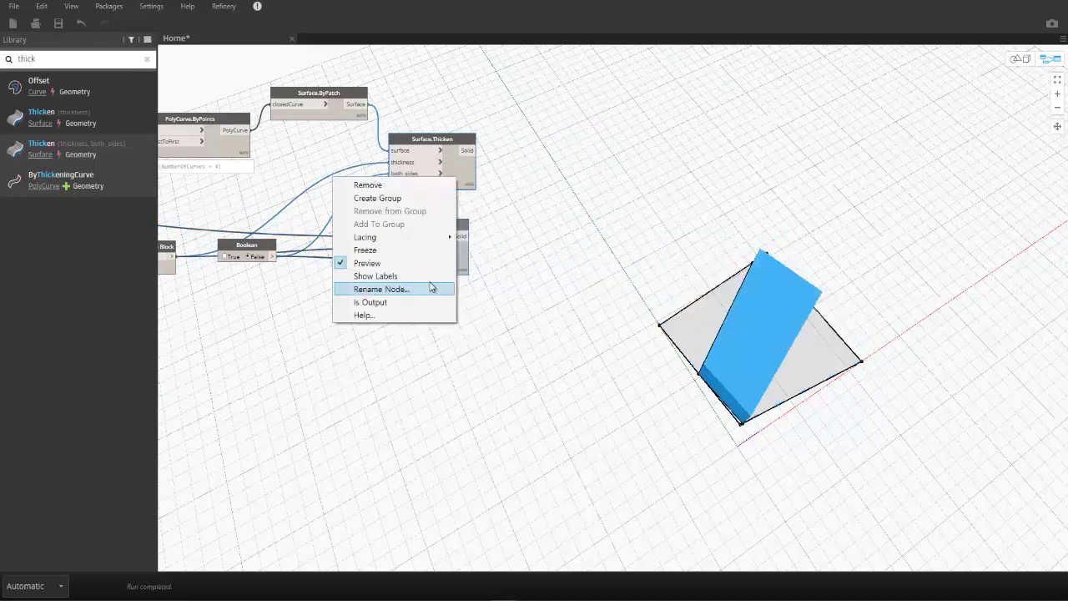
click(435, 263)
Add Solid.DifferenceAll with the upper thickened solid as solid and the lower as others.
right_click(608, 182)
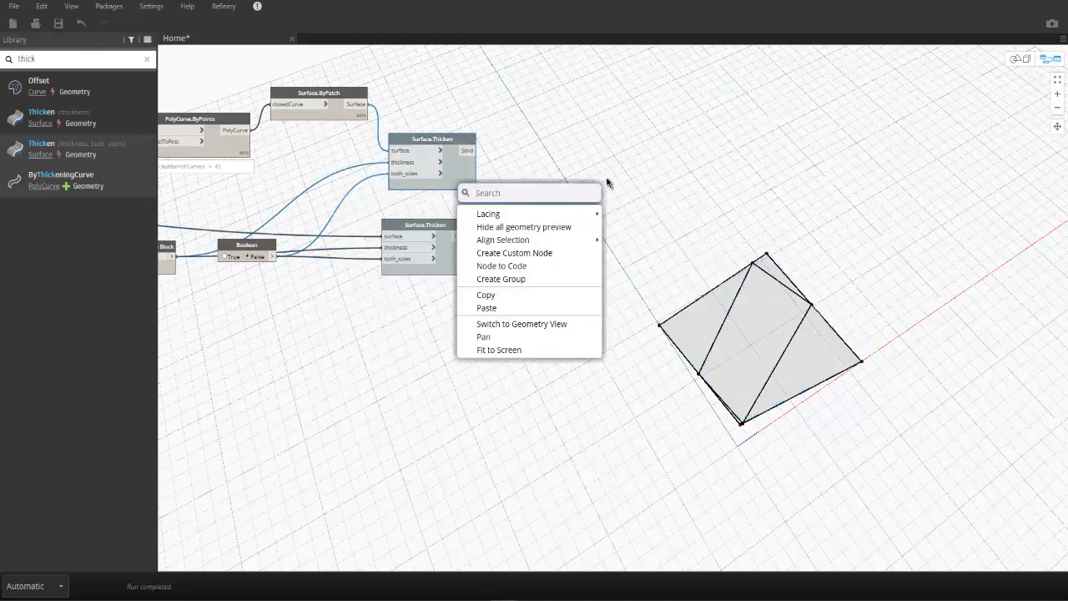
text(diff)
click(596, 224)
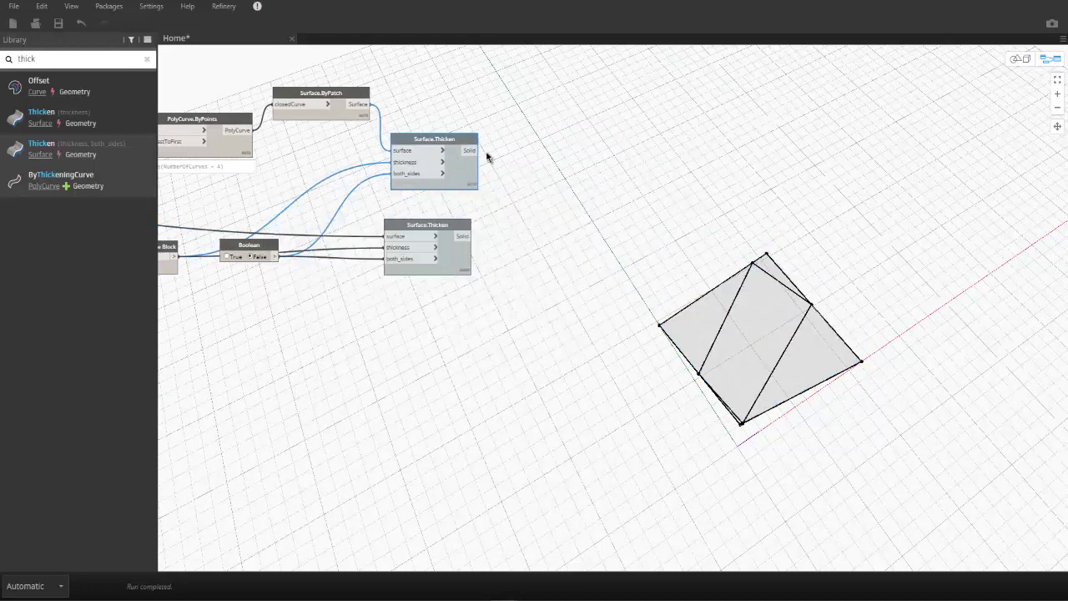
drag(476, 150, 541, 232)
drag(467, 236, 541, 243)
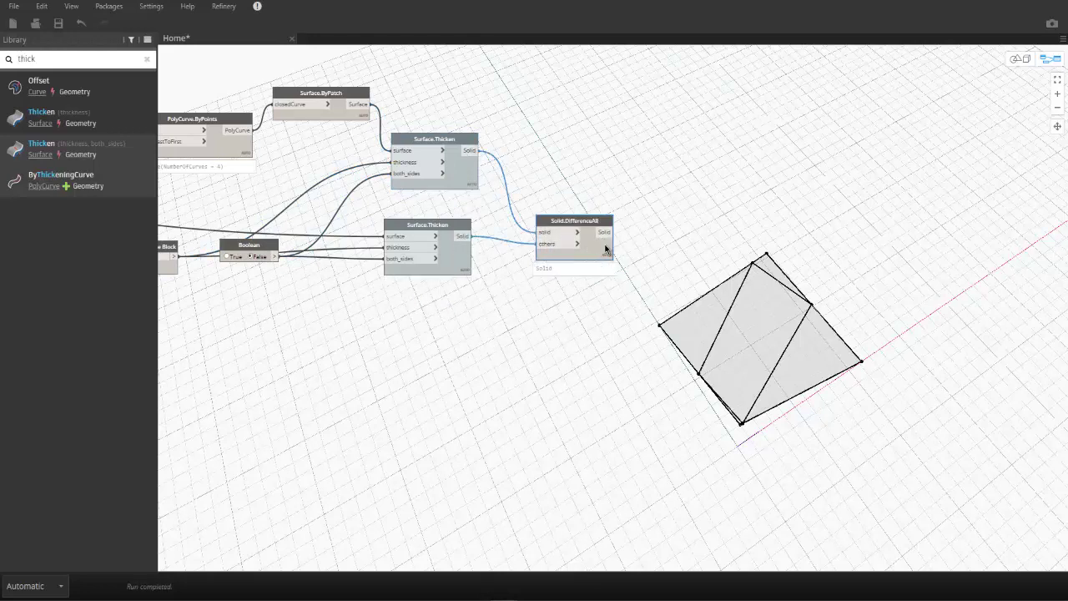
Swap the solid and others inputs of Solid.DifferenceAll, checking the cut block in 3D.
click(604, 243)
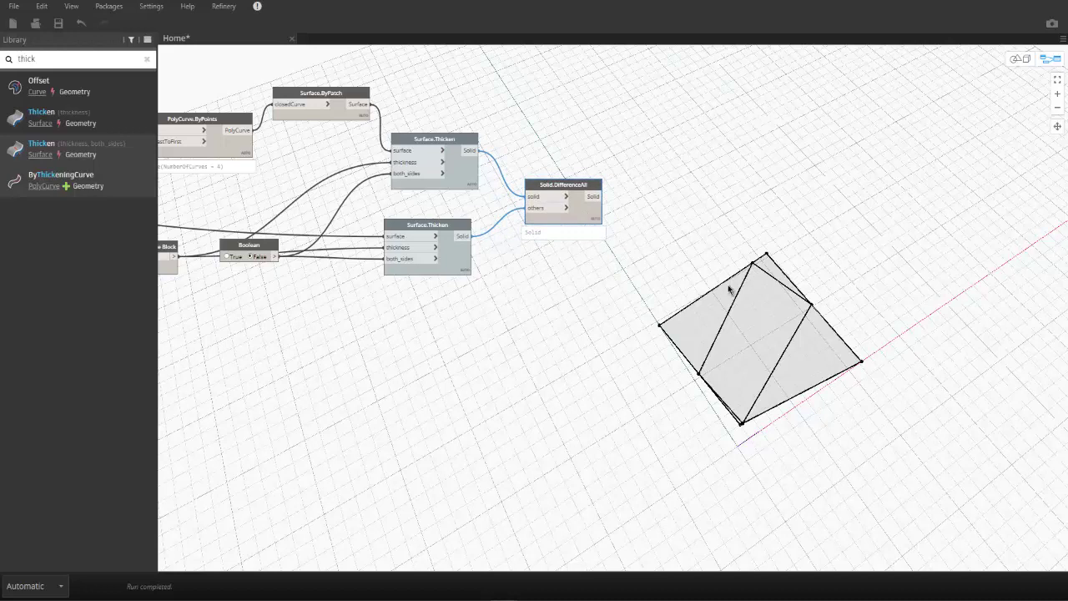
key(ctrl+b)
right_drag(785, 266, 771, 305)
key(ctrl+b)
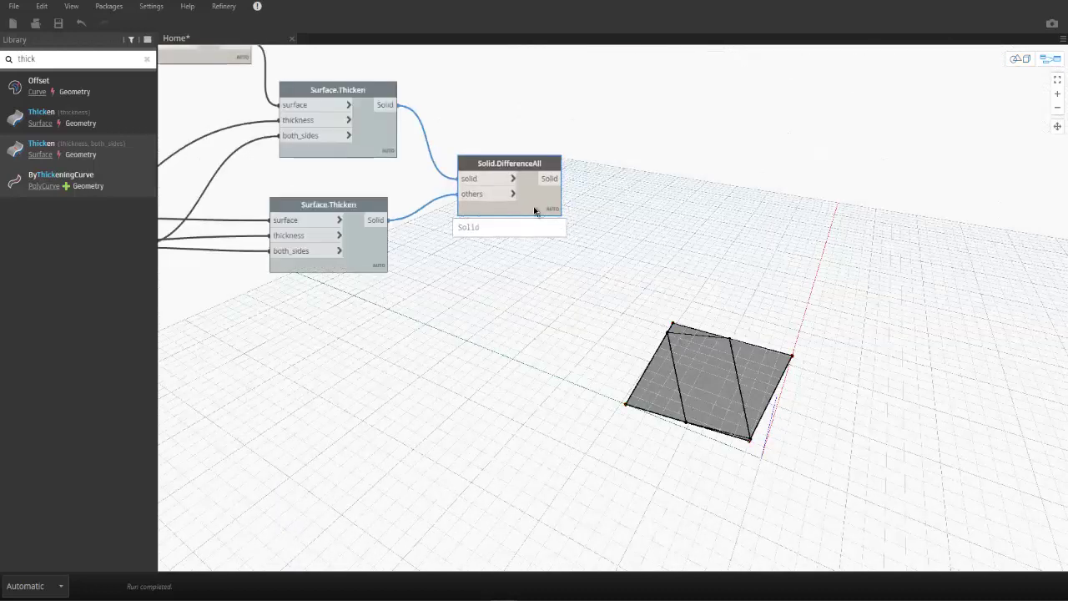
mouse_move(462, 182)
mouse_down()
mouse_move(401, 231)
mouse_move(467, 197)
mouse_up()
drag(376, 220, 461, 182)
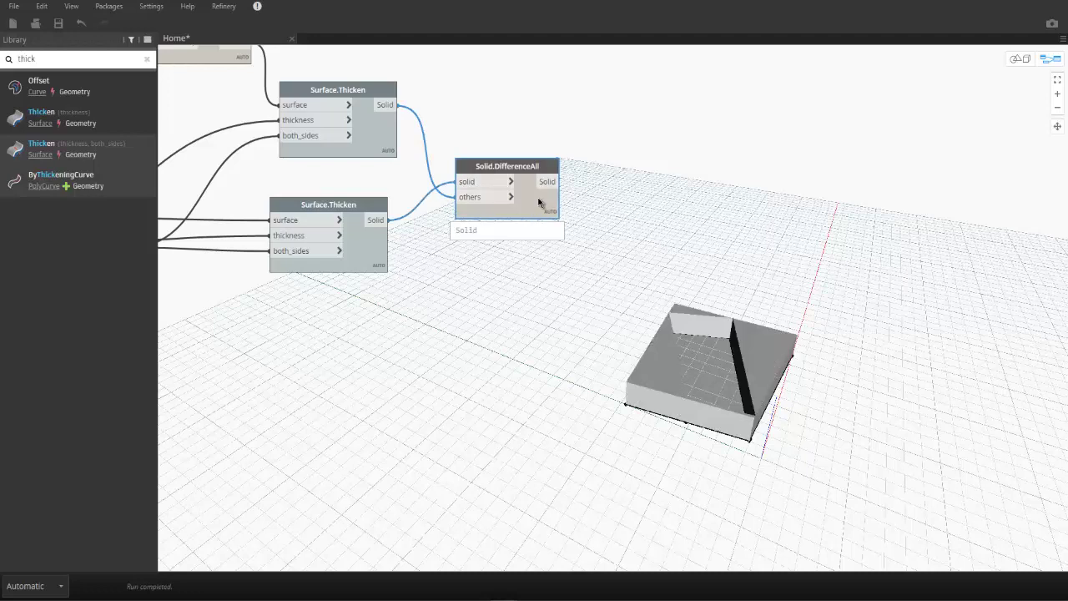
key(ctrl+b)
right_drag(781, 353, 785, 368)
key(ctrl+b)
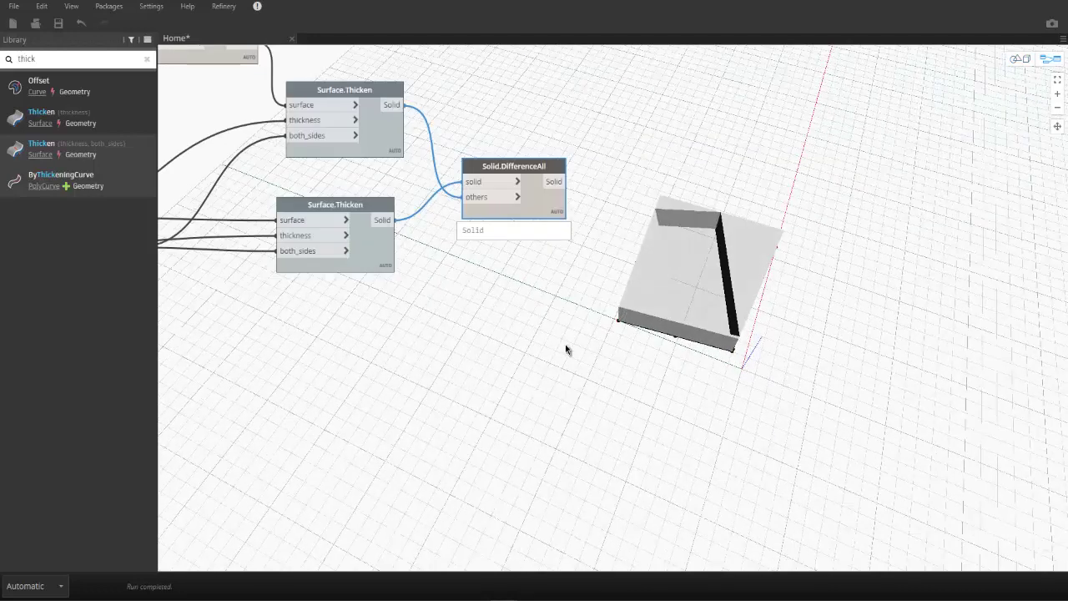
Turn off the preview of the Surface.ByPatch patch surface.
scroll(567, 352, down, 3)
middle_drag(576, 355, 616, 279)
right_click(718, 179)
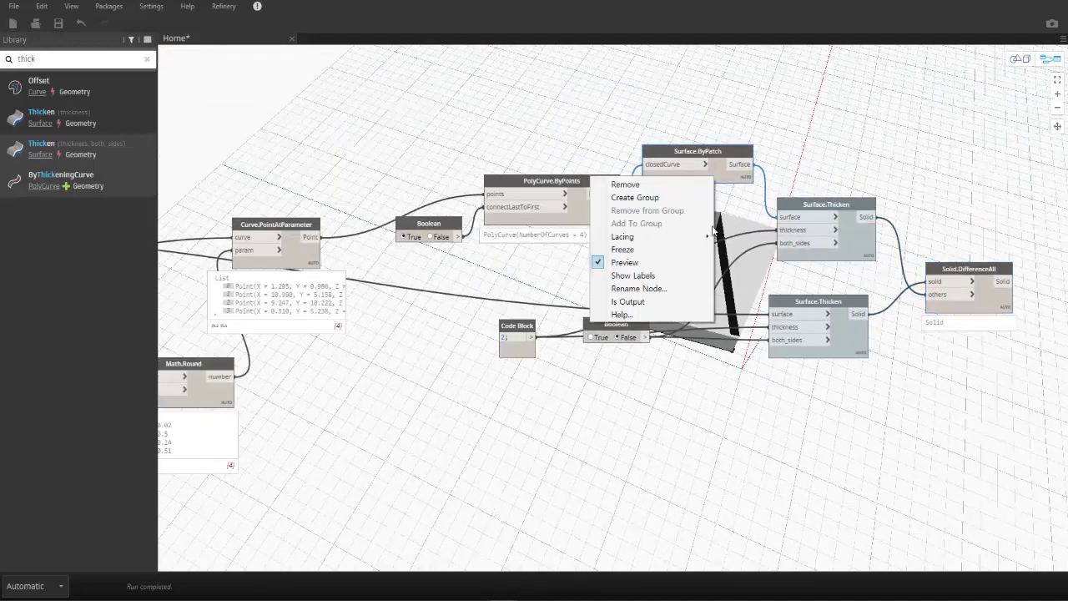
click(622, 260)
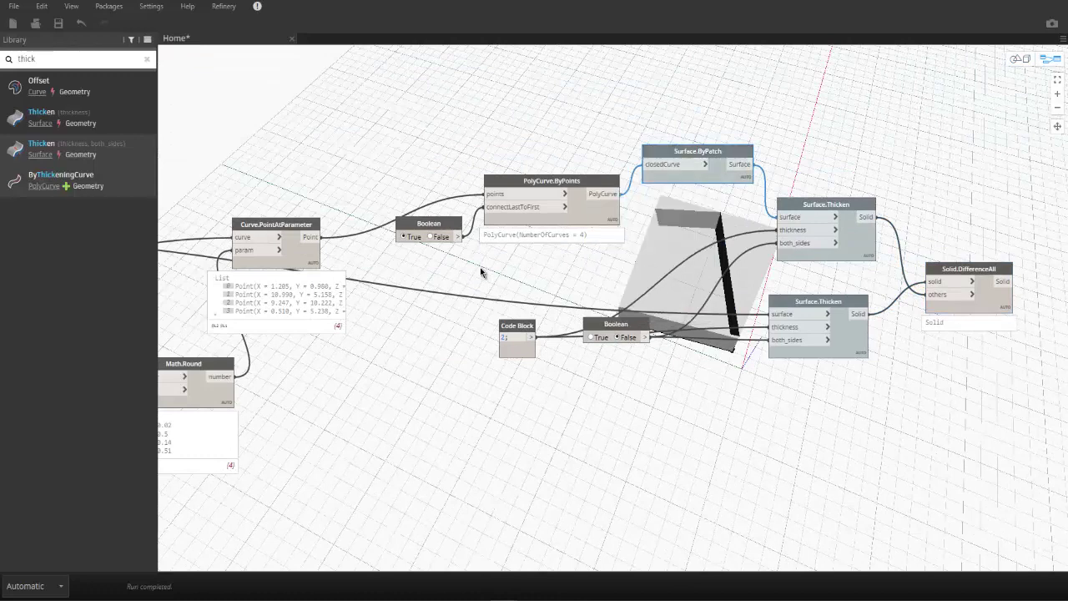
Turn off the original Surface.ByPatch preview so only the cut slab remains visible.
click(585, 208)
middle_drag(396, 303, 593, 264)
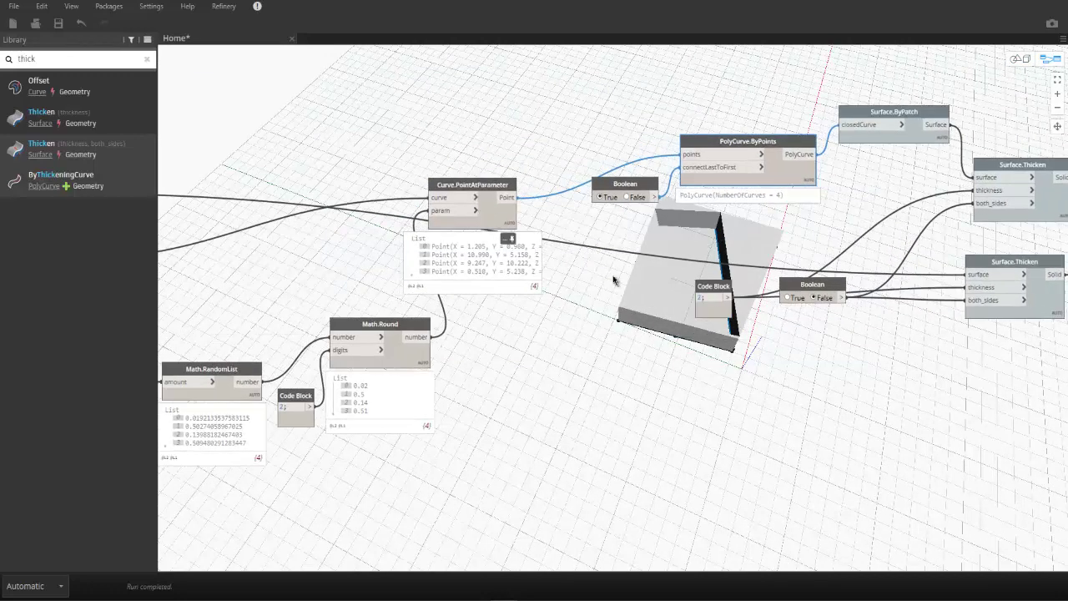
middle_drag(488, 212, 959, 196)
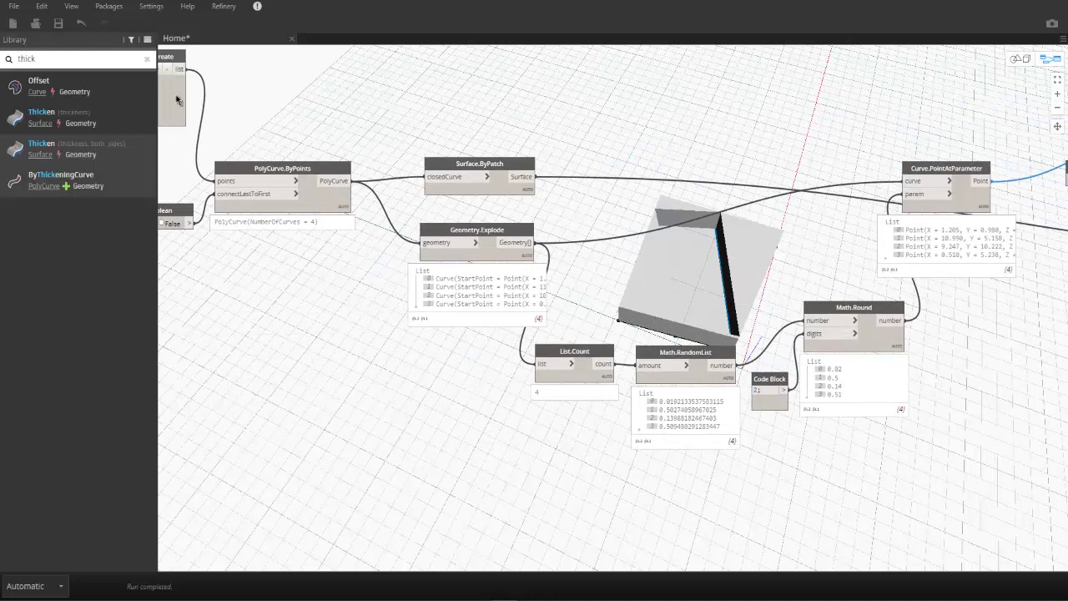
click(501, 189)
right_click(502, 189)
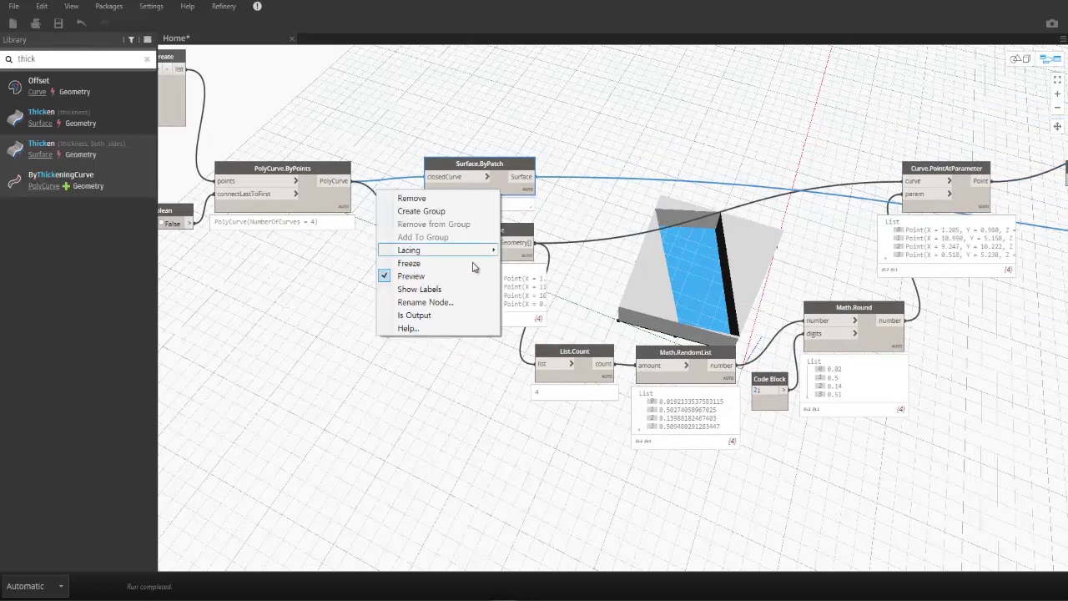
click(474, 279)
middle_drag(724, 273, 334, 276)
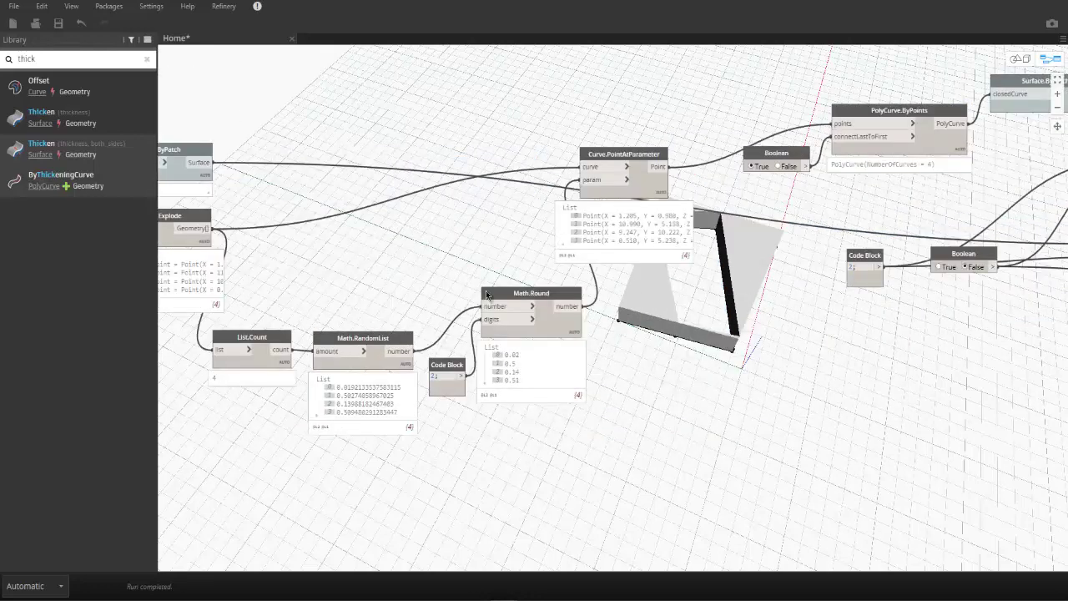
mouse_move(884, 289)
middle_down()
mouse_move(558, 289)
mouse_move(545, 268)
middle_up()
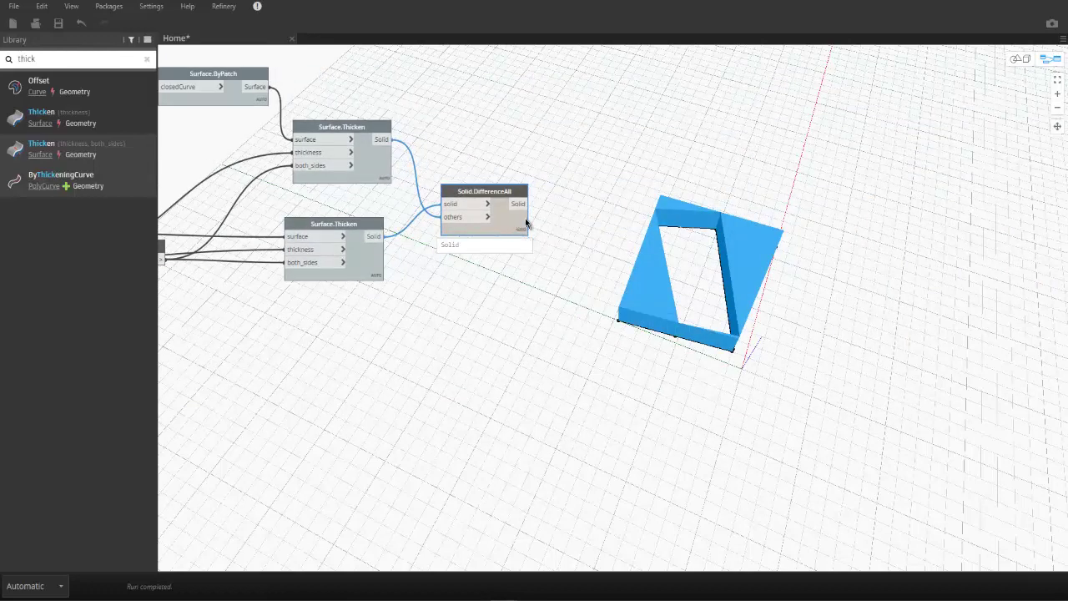
right_drag(356, 111, 475, 195)
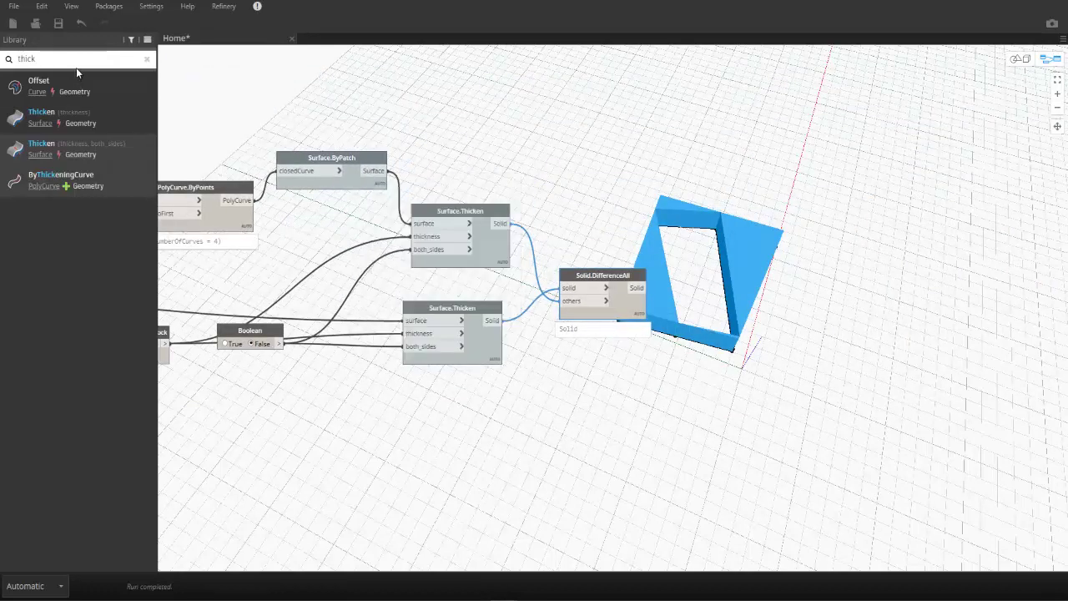
Add a Surface.Area node fed by the patch surface and mark it as output.
key(BackSpace)
key(BackSpace)
key(BackSpace)
text(area)
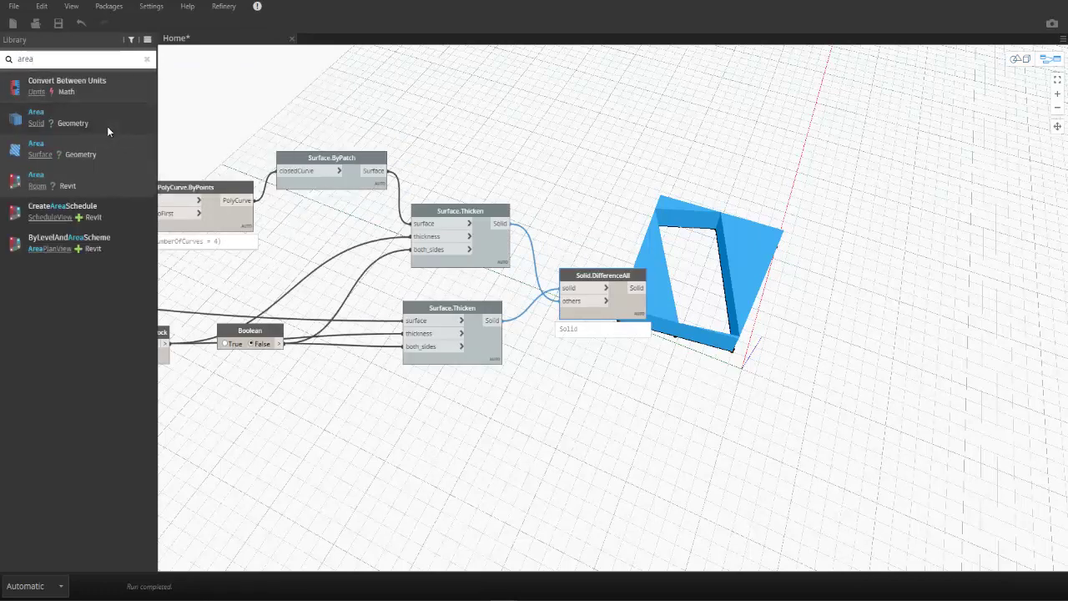
drag(738, 368, 684, 164)
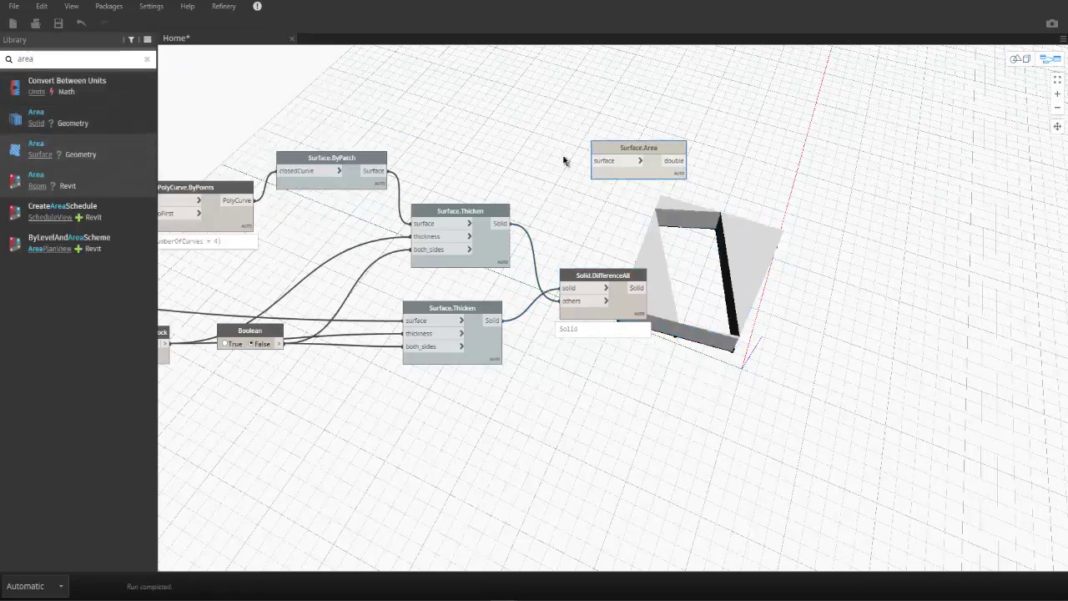
mouse_move(385, 170)
mouse_down()
mouse_move(595, 158)
mouse_move(656, 133)
mouse_up()
right_click(656, 134)
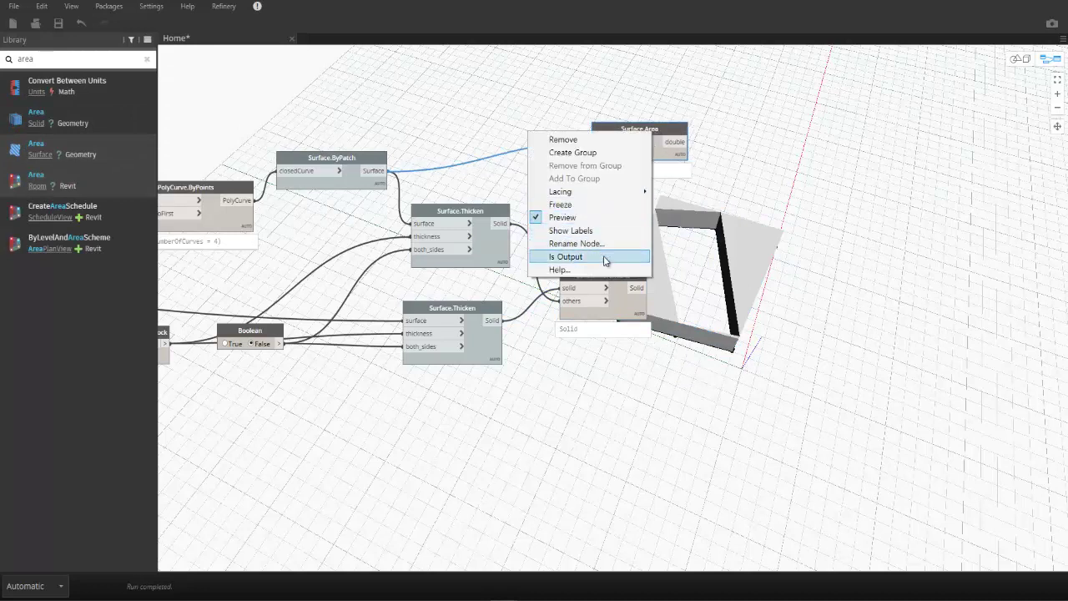
click(606, 258)
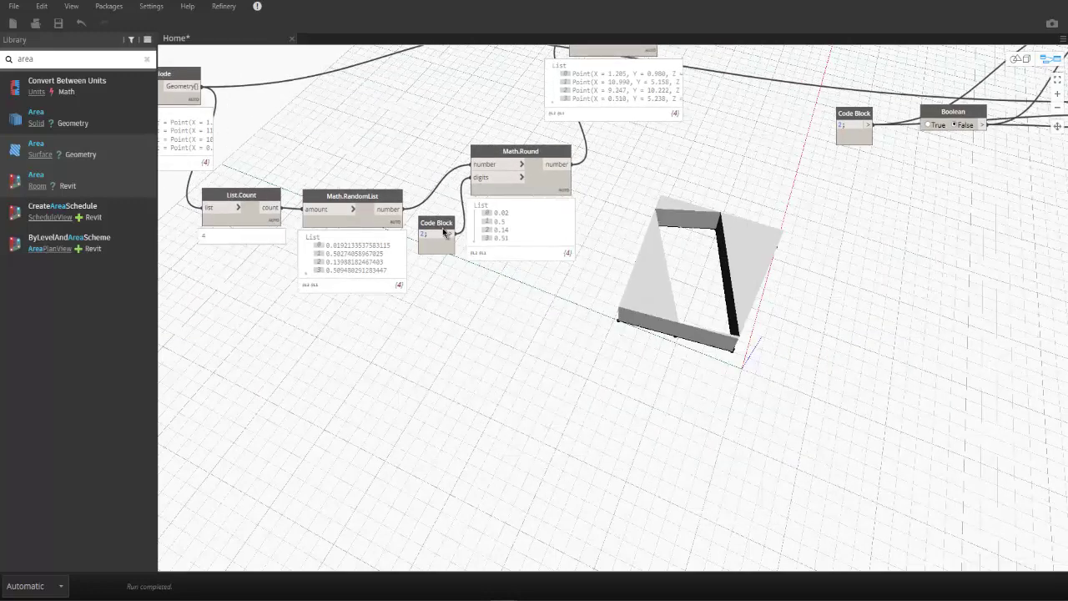
Move the Boolean and Code Block beside the Thicken nodes, then search 'num' on the canvas.
click(559, 189)
mouse_move(682, 231)
middle_down()
mouse_move(671, 297)
mouse_move(553, 321)
mouse_move(477, 319)
middle_up()
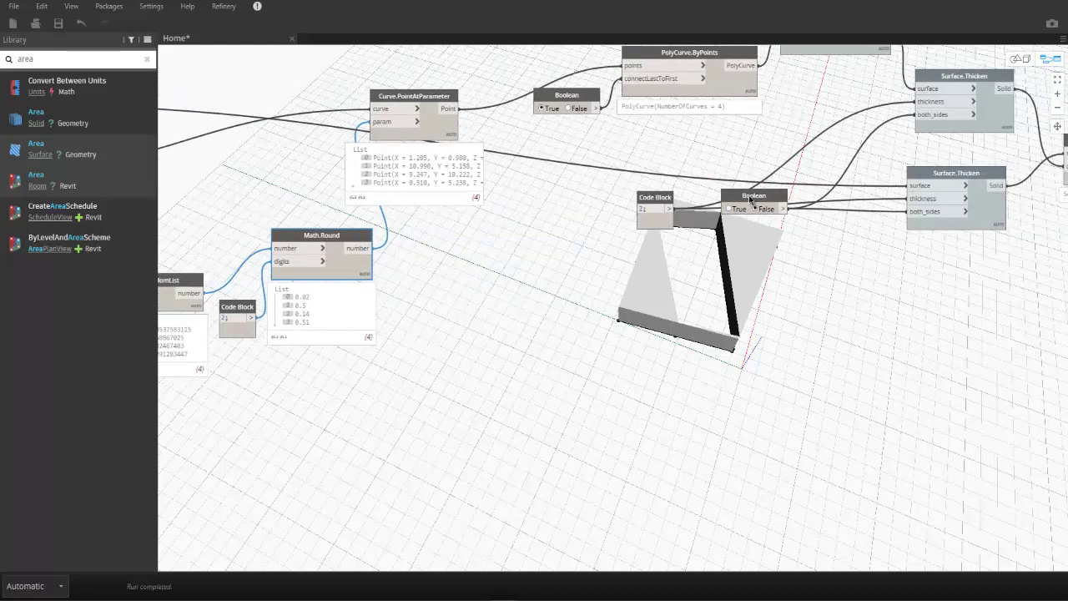
drag(755, 193, 762, 257)
drag(659, 201, 693, 166)
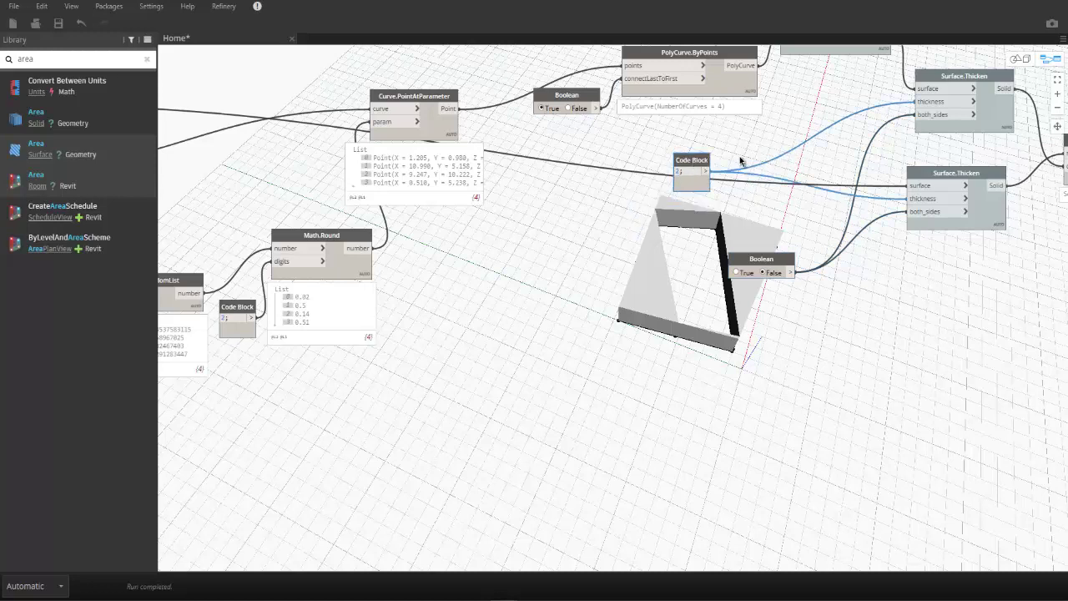
scroll(739, 162, up, 3)
right_click(553, 267)
text(n)
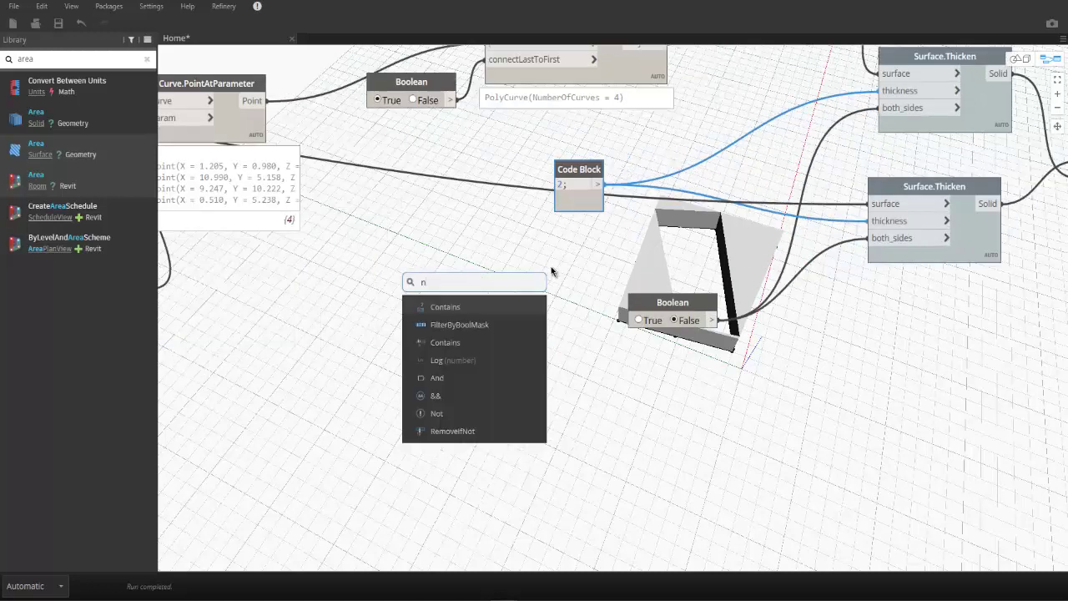
text(umber)
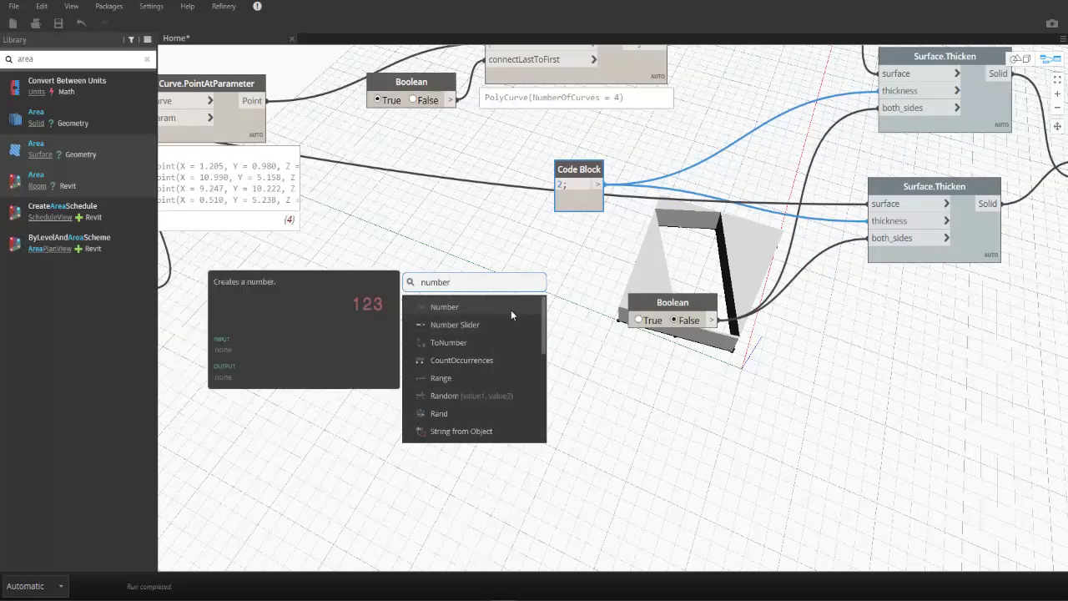
Add a Number Slider ranging from 1 to 5 with step 1.
click(511, 324)
drag(540, 334, 491, 305)
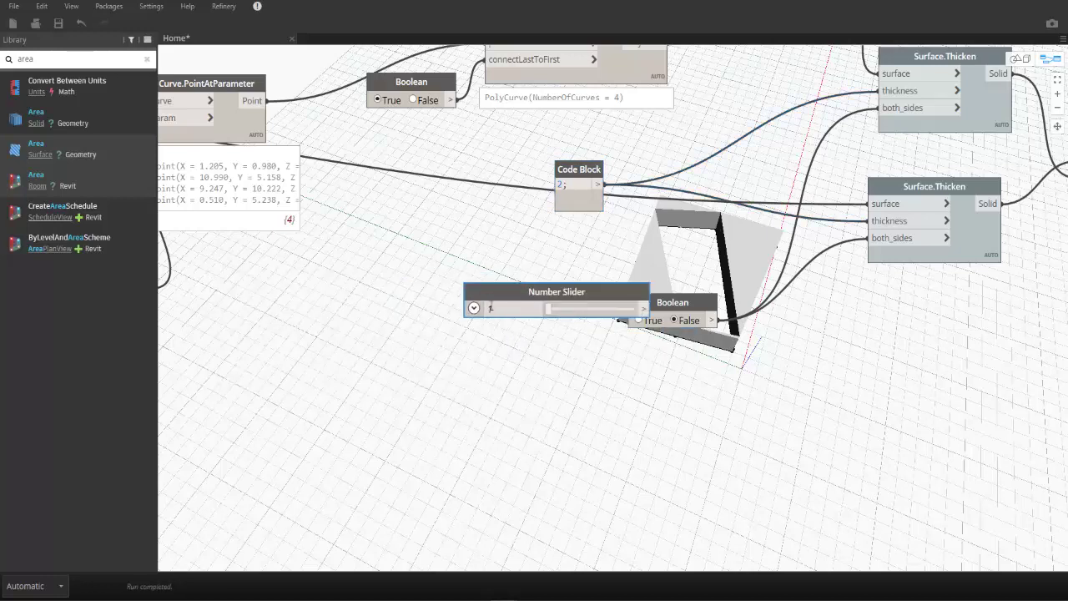
click(474, 308)
click(522, 332)
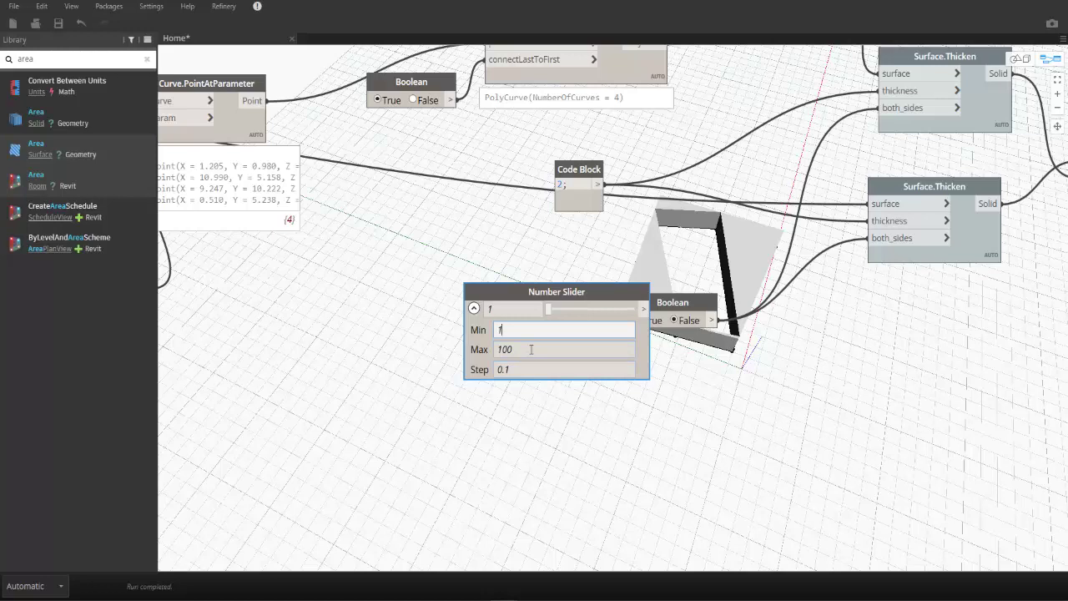
click(532, 350)
text(5)
click(531, 369)
text(1)
click(547, 391)
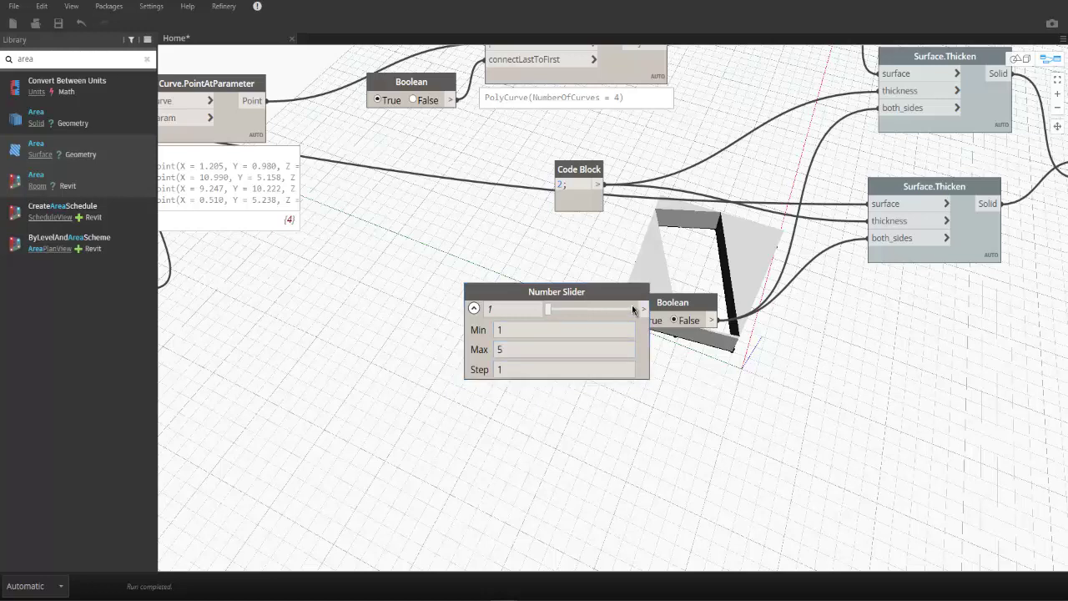
Mark the slider as input, rename it H, and wire it to a thickness input.
drag(612, 293, 551, 262)
right_click(551, 261)
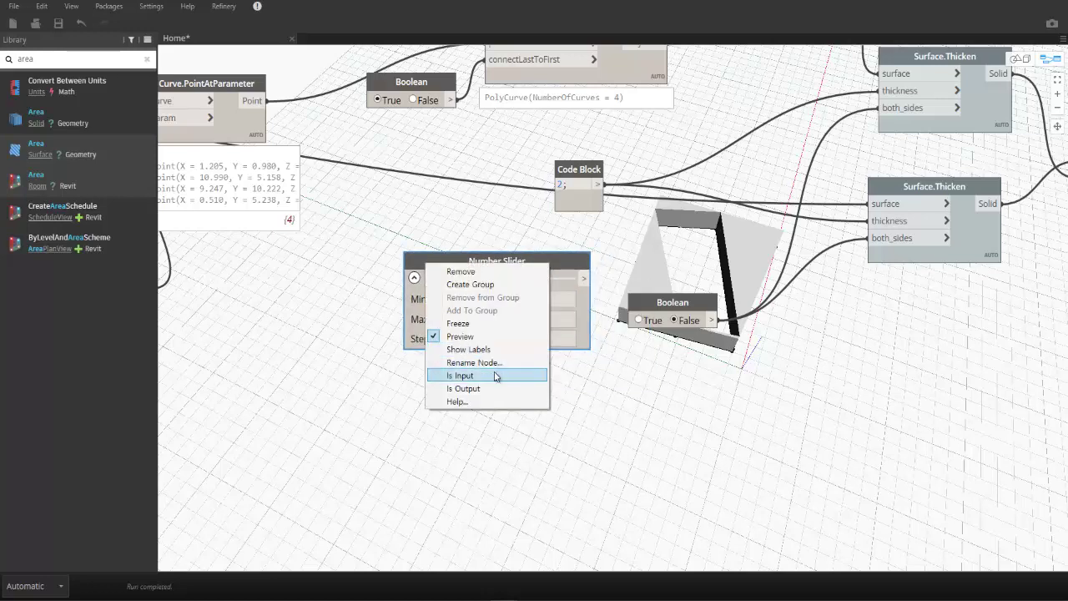
click(498, 380)
right_click(505, 260)
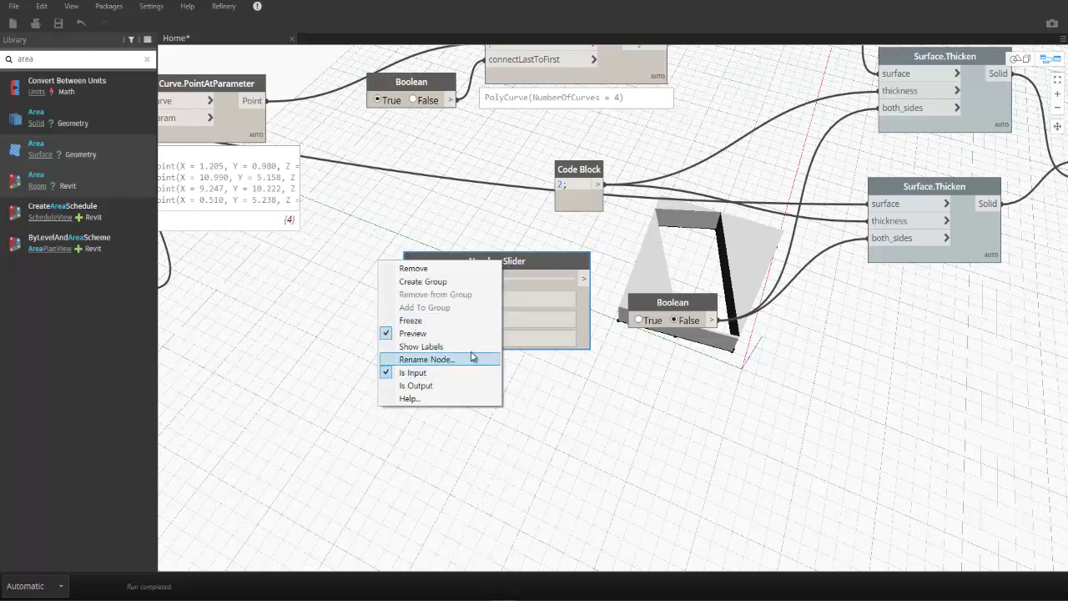
click(473, 359)
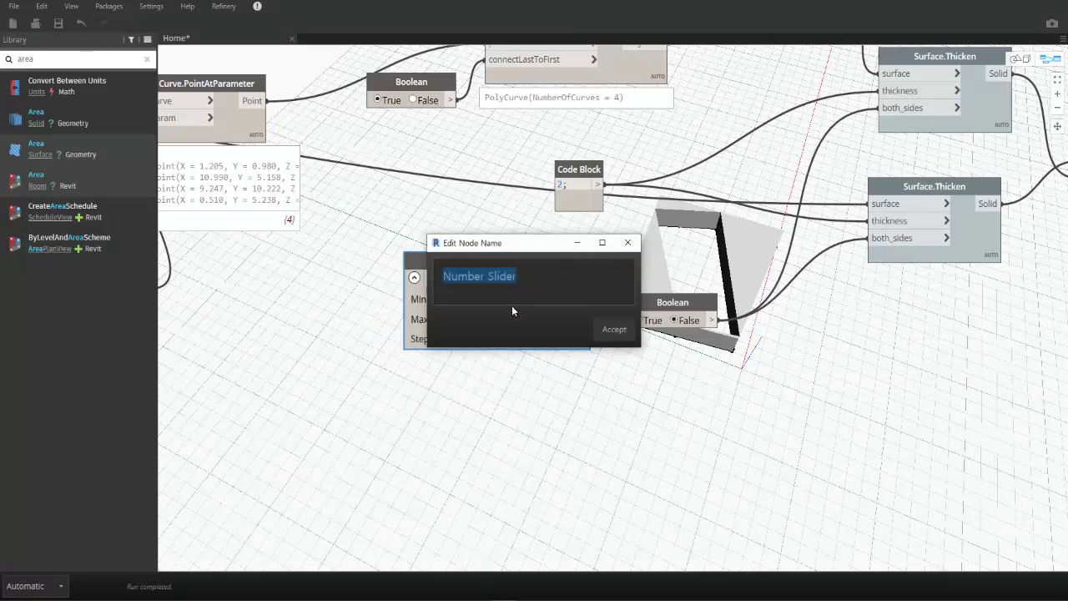
text(H)
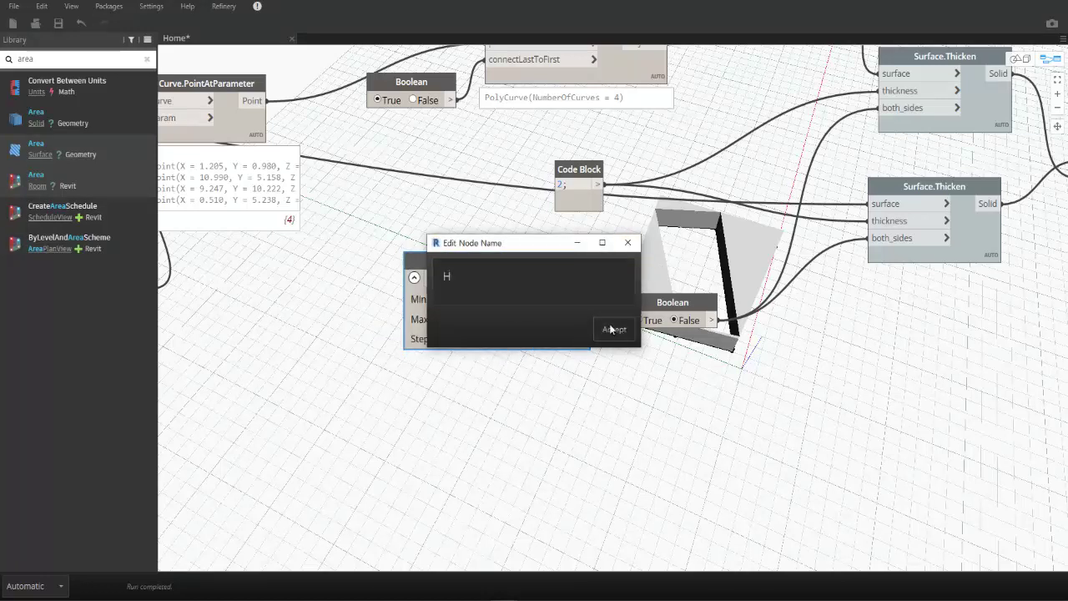
click(614, 329)
click(582, 281)
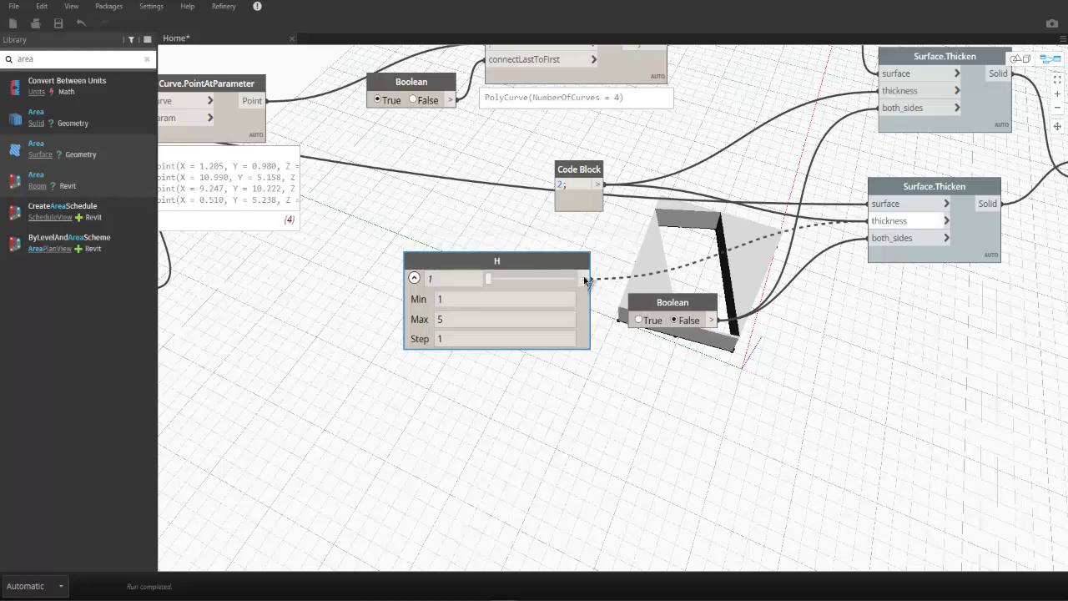
click(587, 281)
Connect H to both Surface.Thicken thickness inputs and delete the old thickness Code Block.
click(587, 280)
click(881, 90)
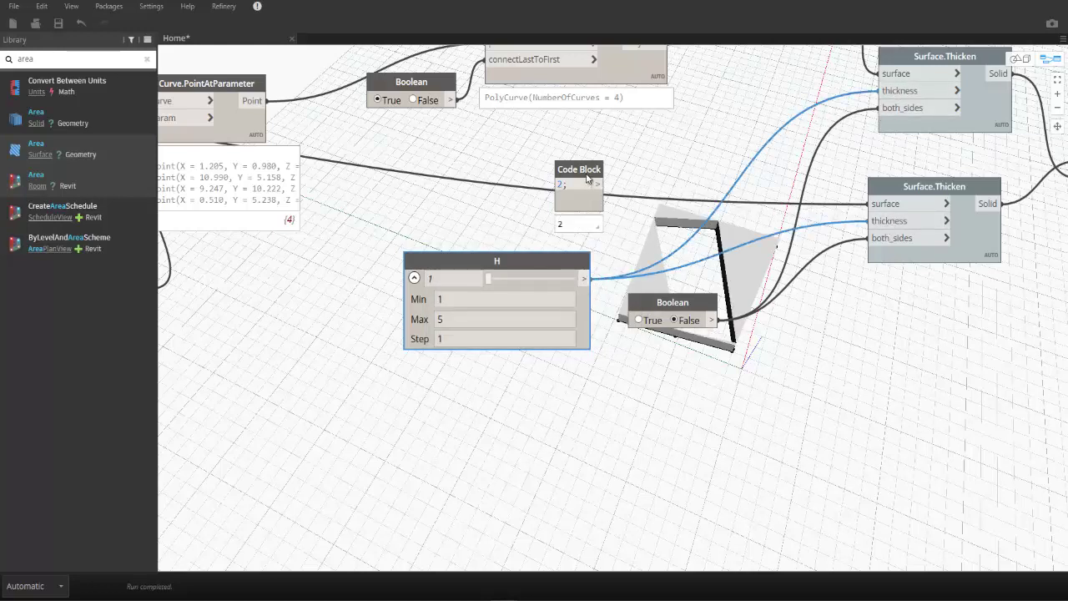
click(578, 178)
right_click(551, 177)
click(450, 176)
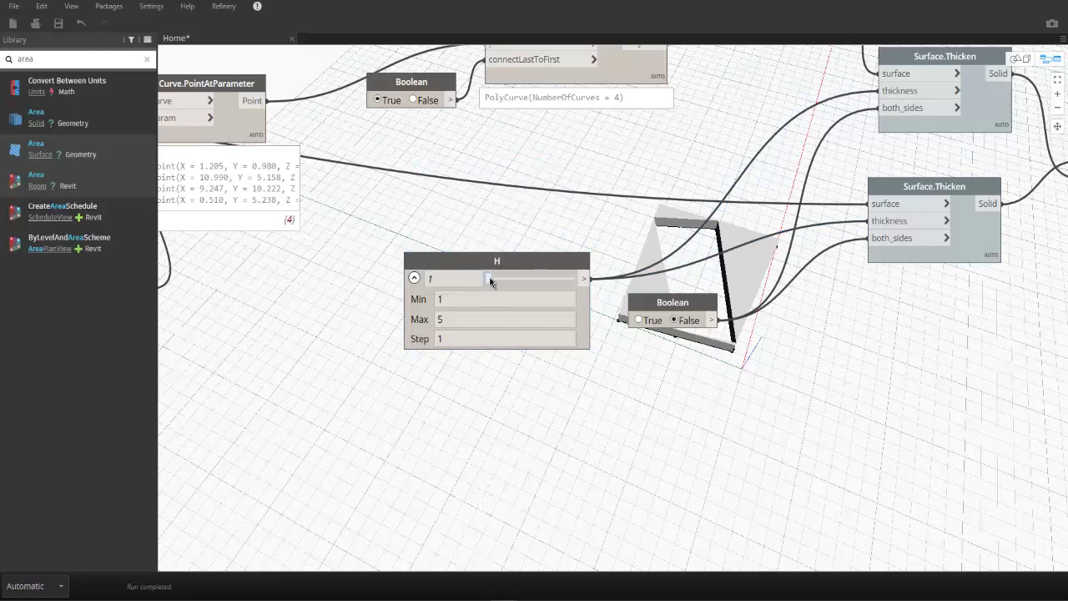
Test higher H values, return H to 1, and reposition the slider near Solid.DifferenceAll.
drag(513, 280, 577, 280)
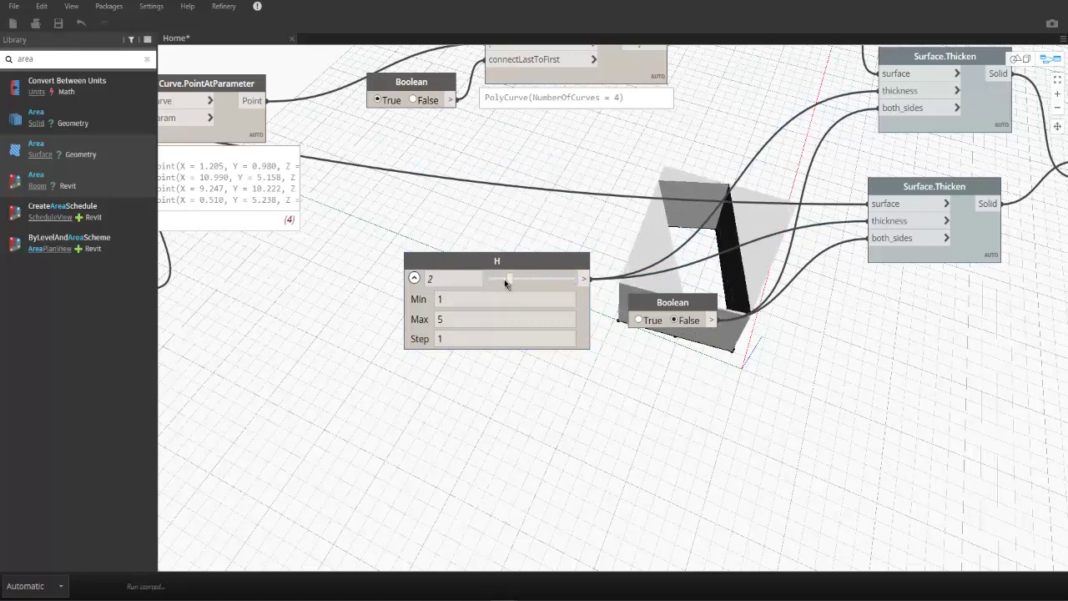
drag(505, 279, 486, 279)
drag(555, 260, 535, 288)
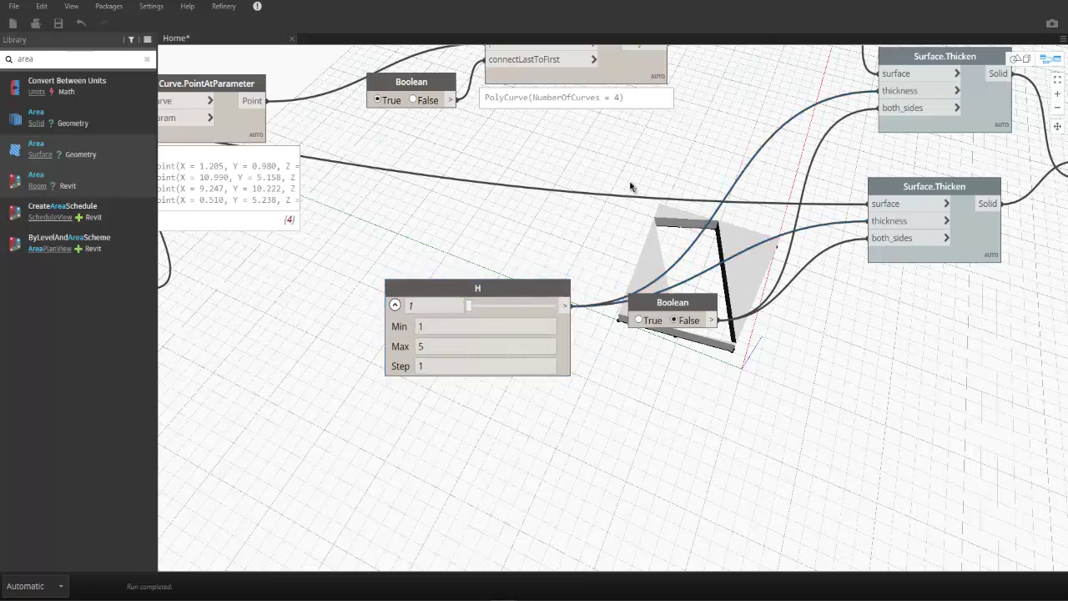
middle_drag(660, 195, 600, 207)
drag(463, 299, 534, 182)
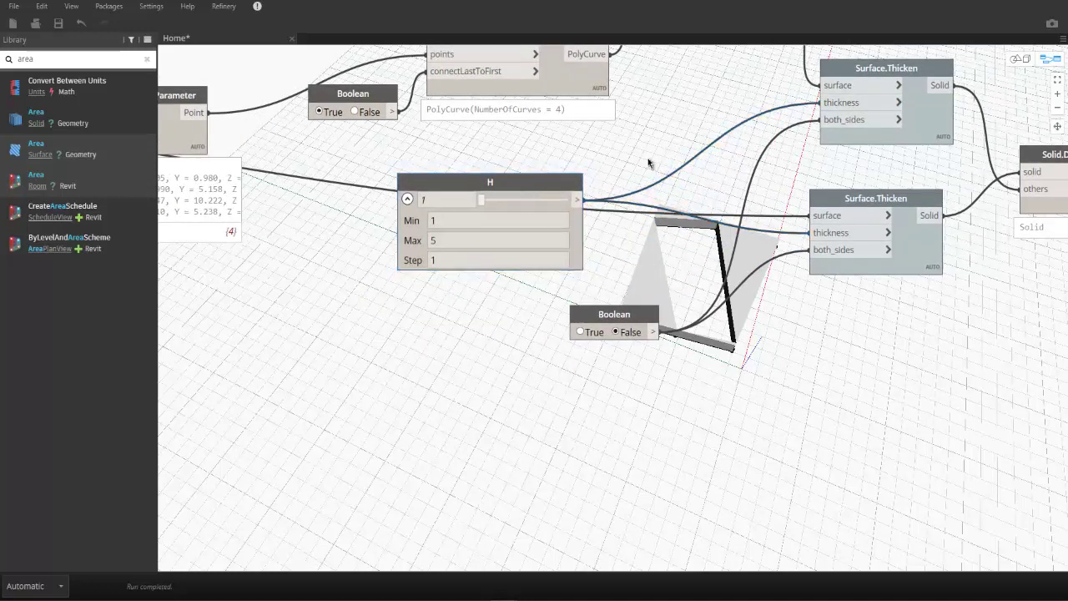
middle_drag(662, 180, 518, 190)
right_click(302, 201)
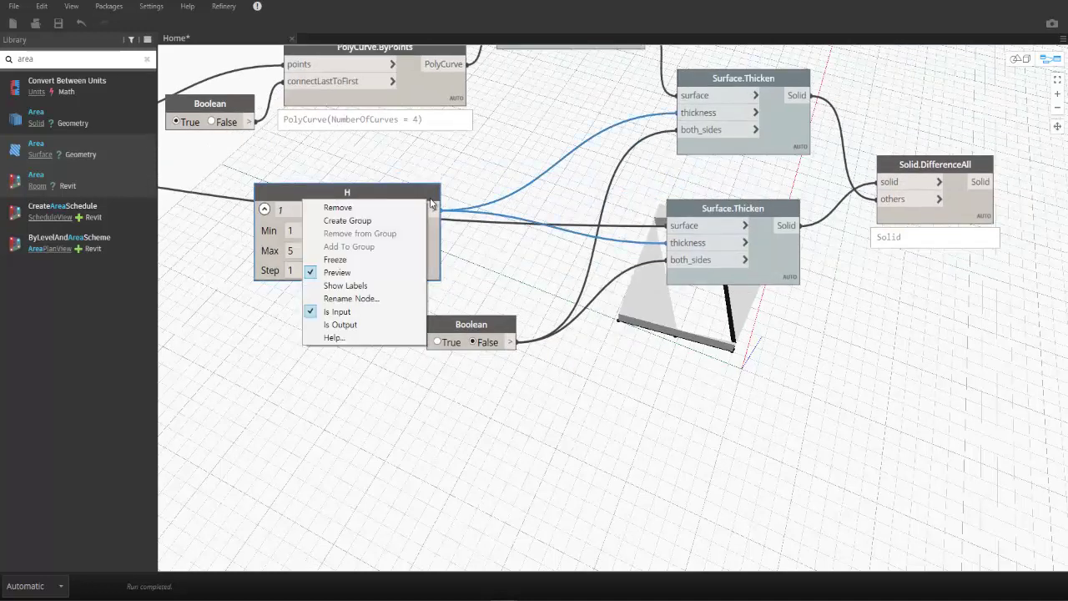
right_click(960, 203)
click(868, 292)
scroll(921, 229, down, 5)
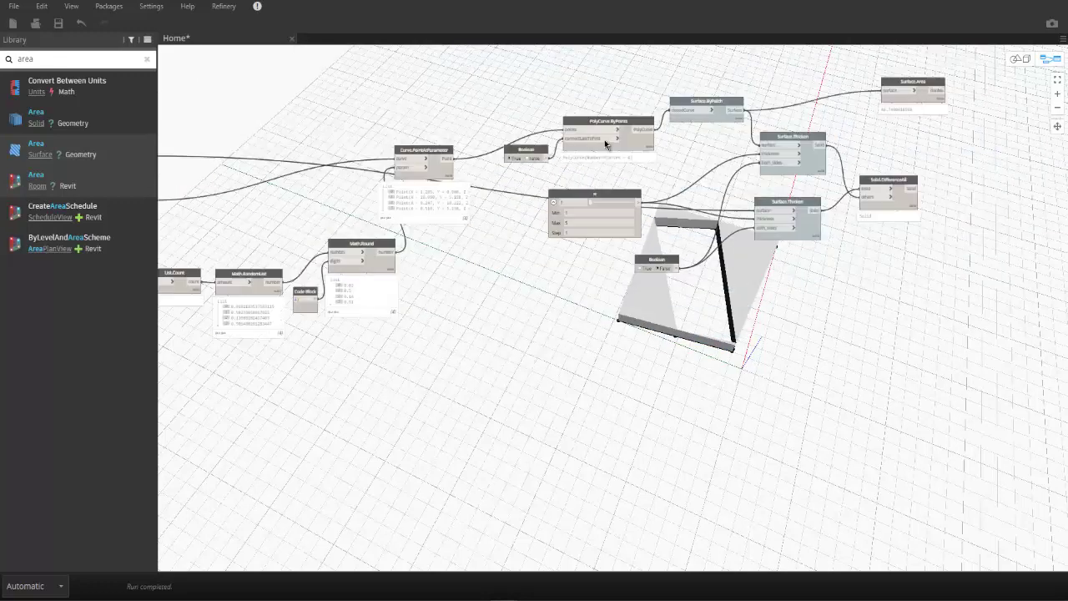
Save the graph as 'test re' and launch Refinery.
key(ctrl+s)
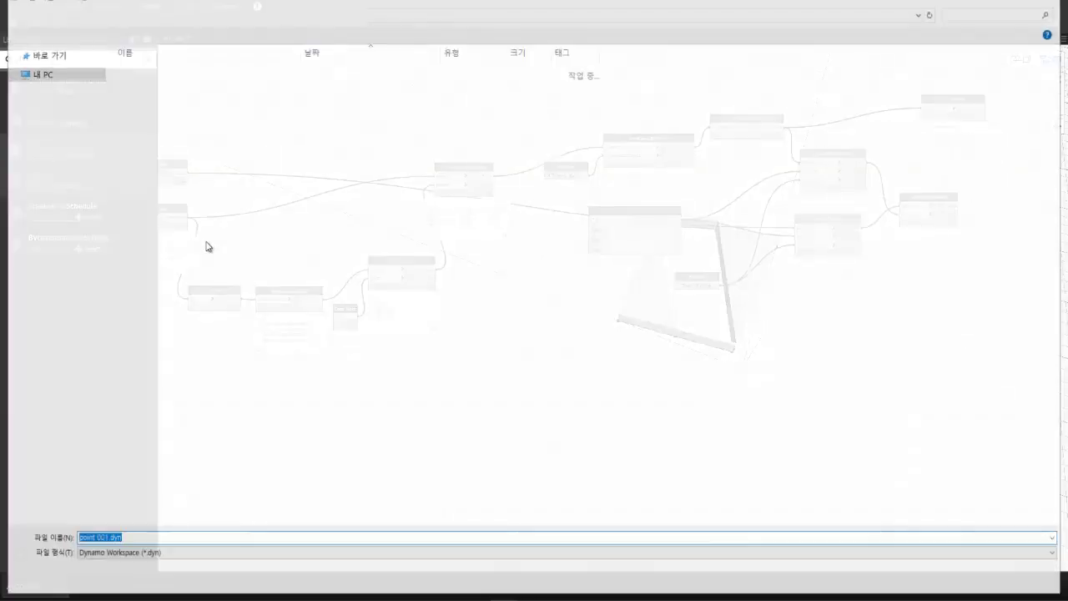
text(test re)
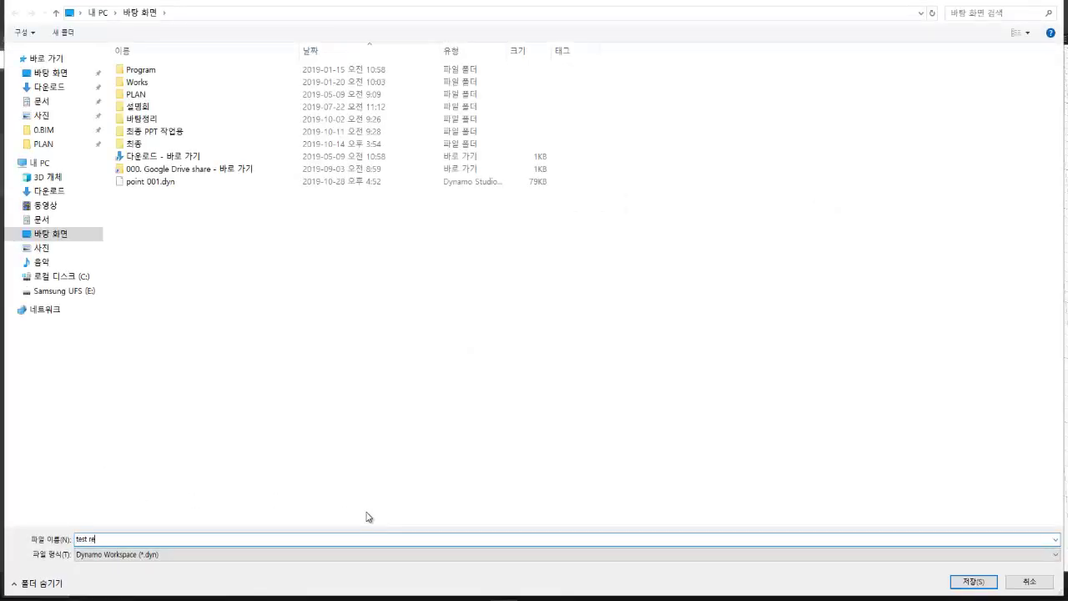
key(Return)
click(225, 7)
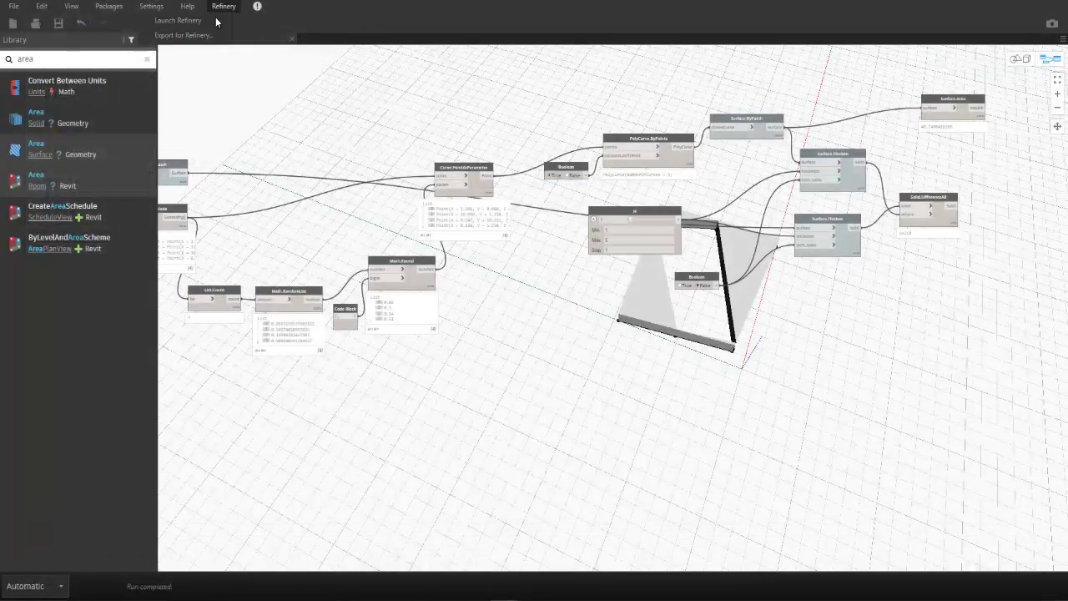
click(213, 18)
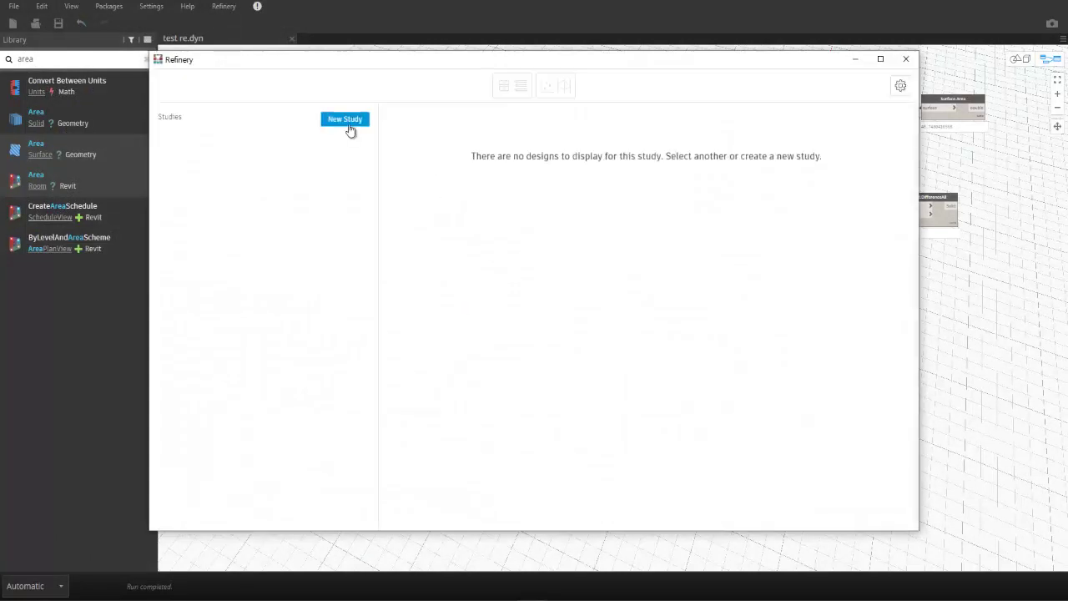
Start a new study but close the script list without choosing a script.
click(346, 122)
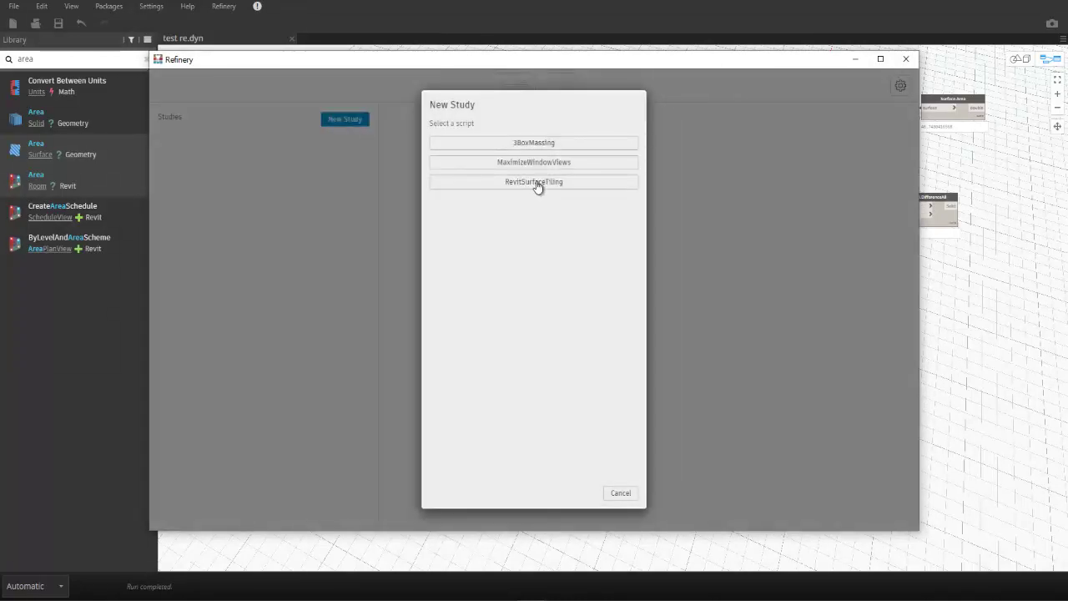
click(621, 494)
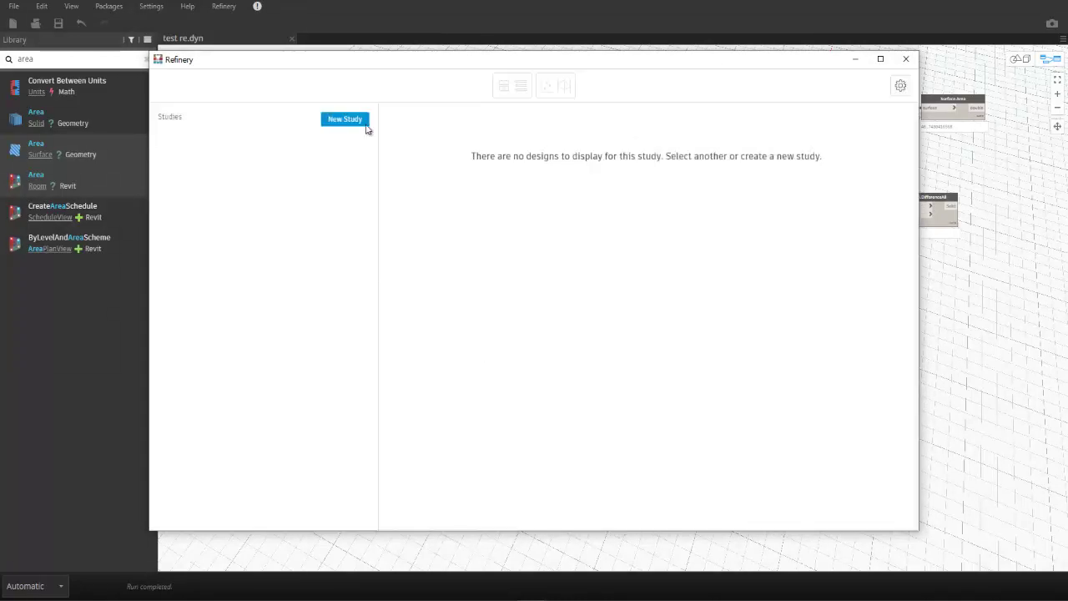
mouse_move(428, 66)
mouse_down()
mouse_move(358, 312)
mouse_move(312, 75)
mouse_move(322, 89)
mouse_up()
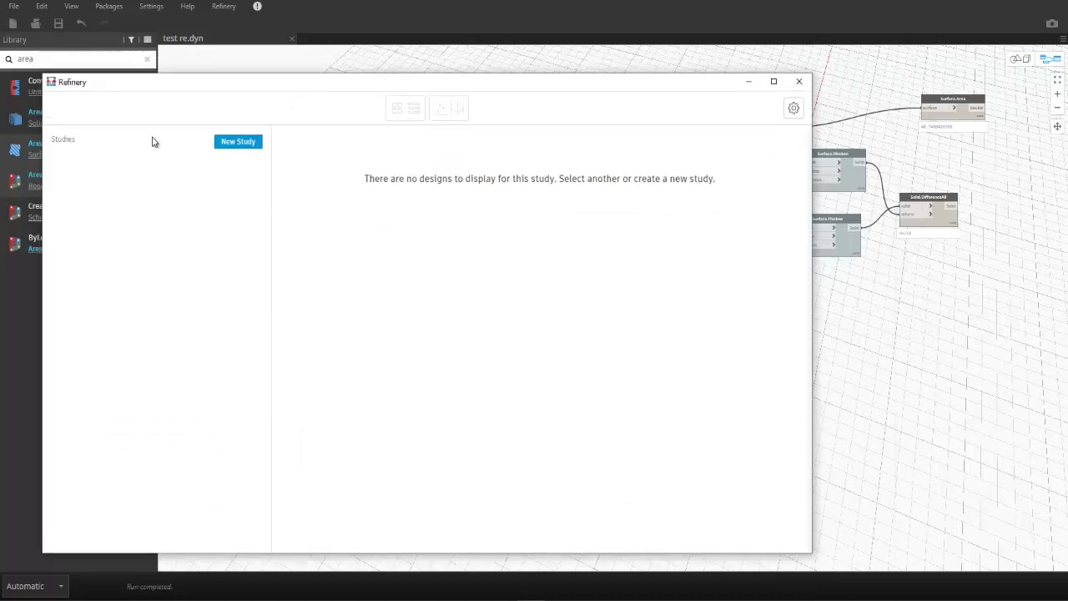
View the Data Sharing Agreement and About Refinery, then close the Refinery window.
click(794, 108)
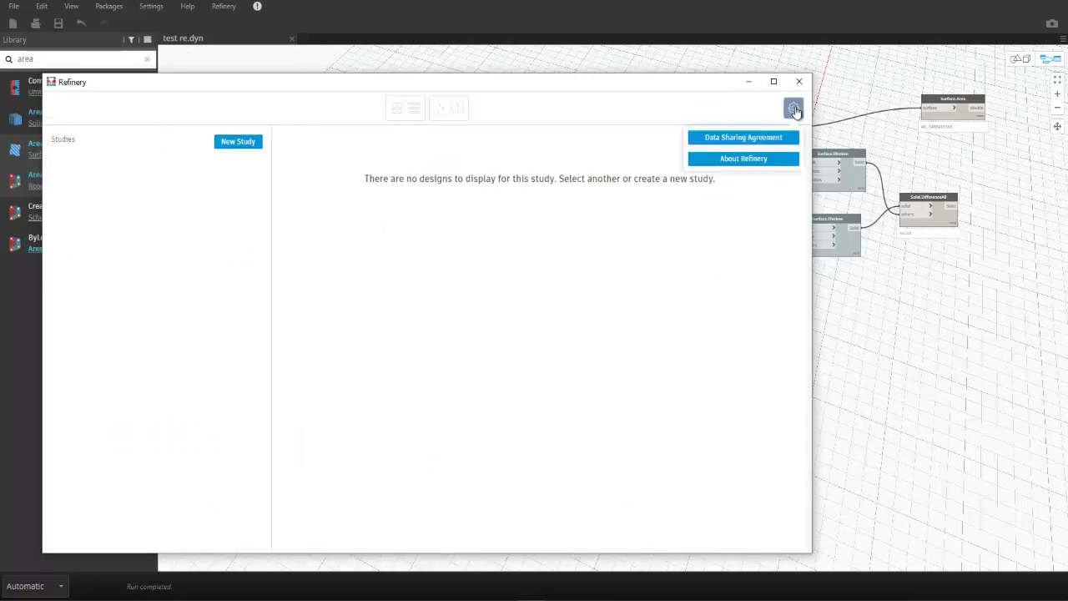
click(784, 140)
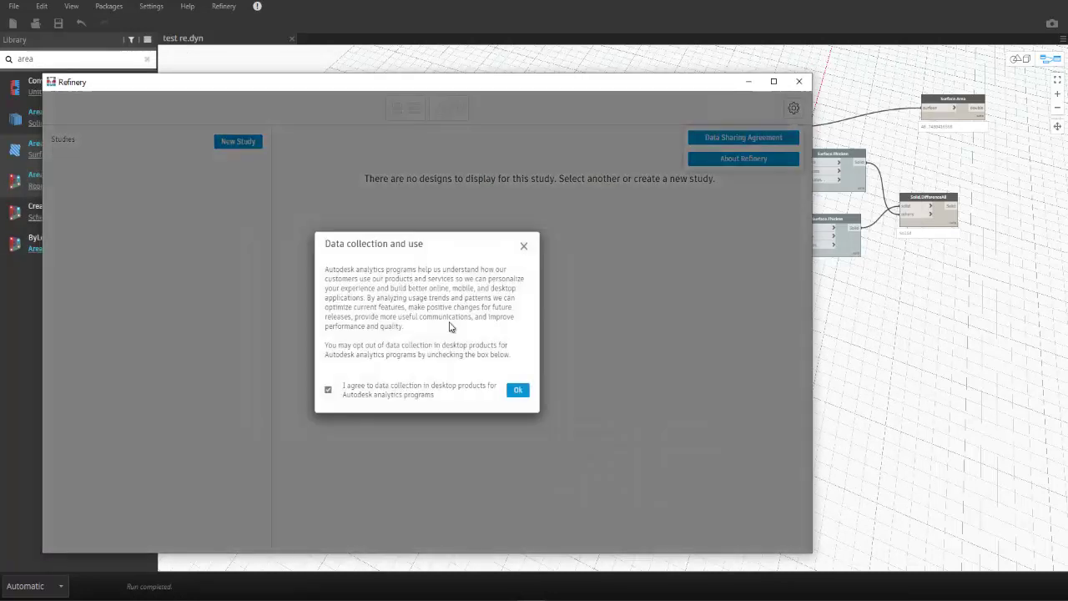
click(514, 392)
click(794, 107)
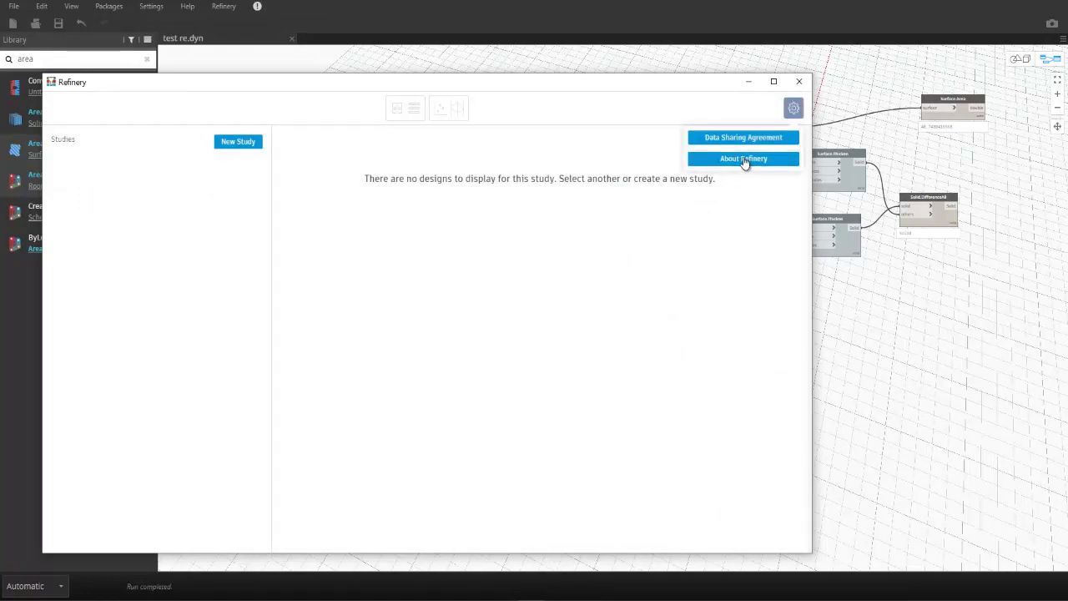
click(745, 160)
click(518, 519)
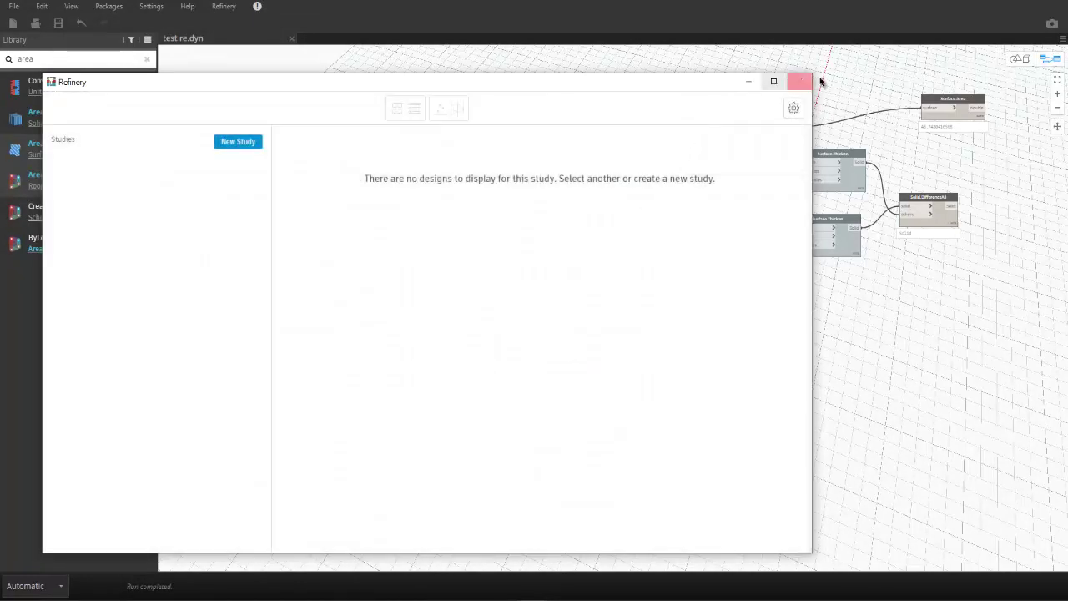
click(801, 88)
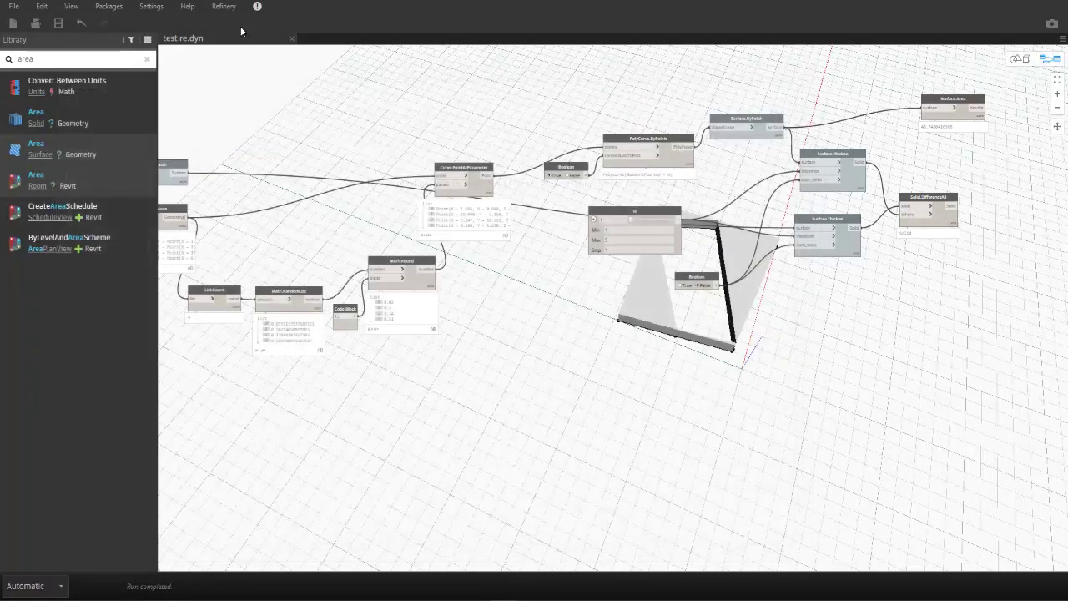
Export the validated test re graph for Refinery and close the export confirmation.
click(224, 6)
click(209, 35)
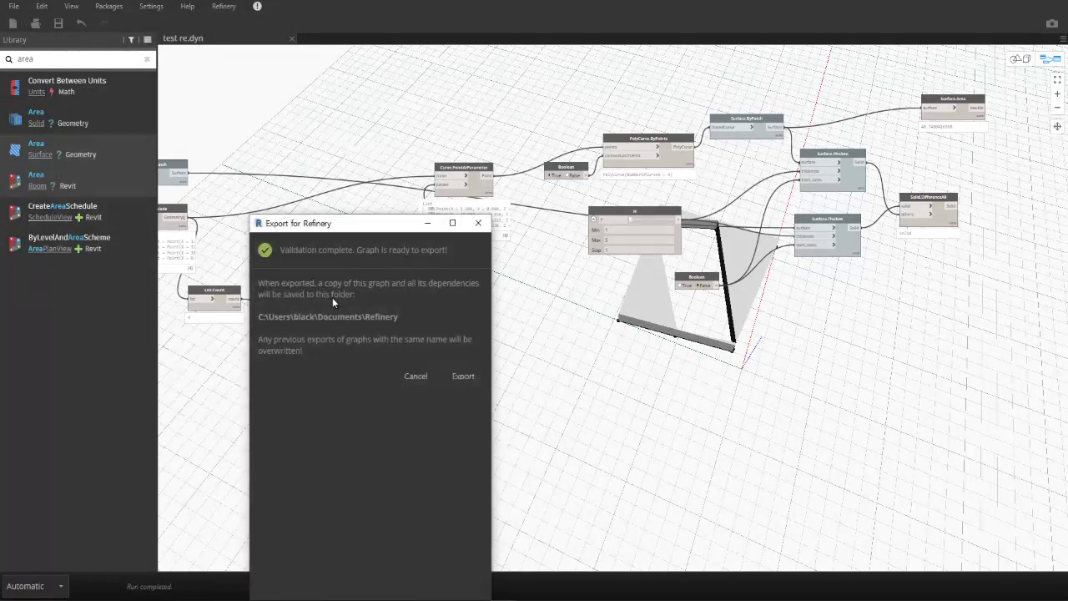
click(464, 376)
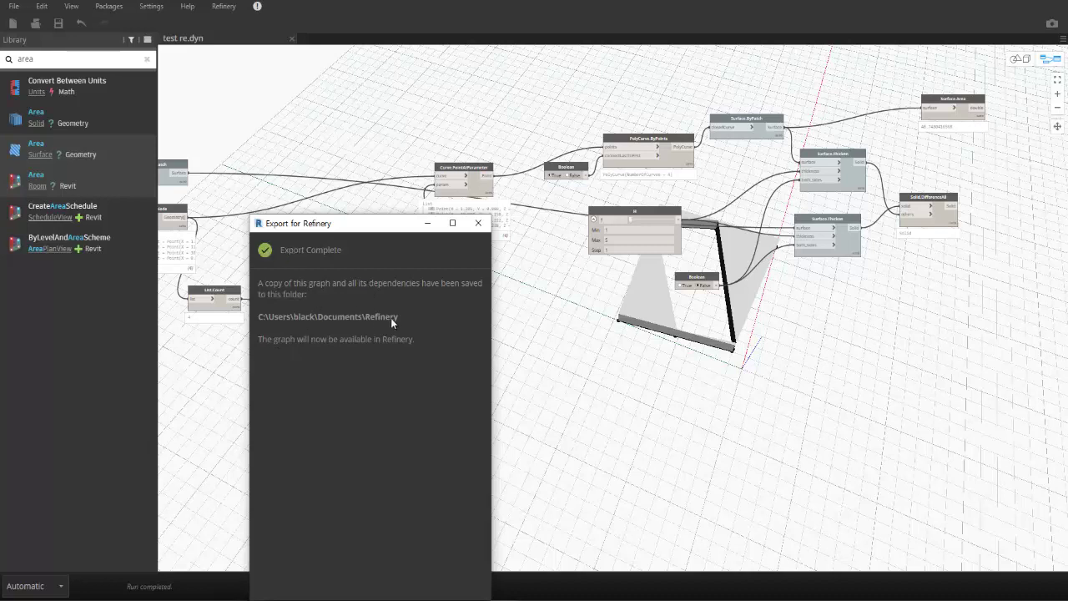
click(478, 224)
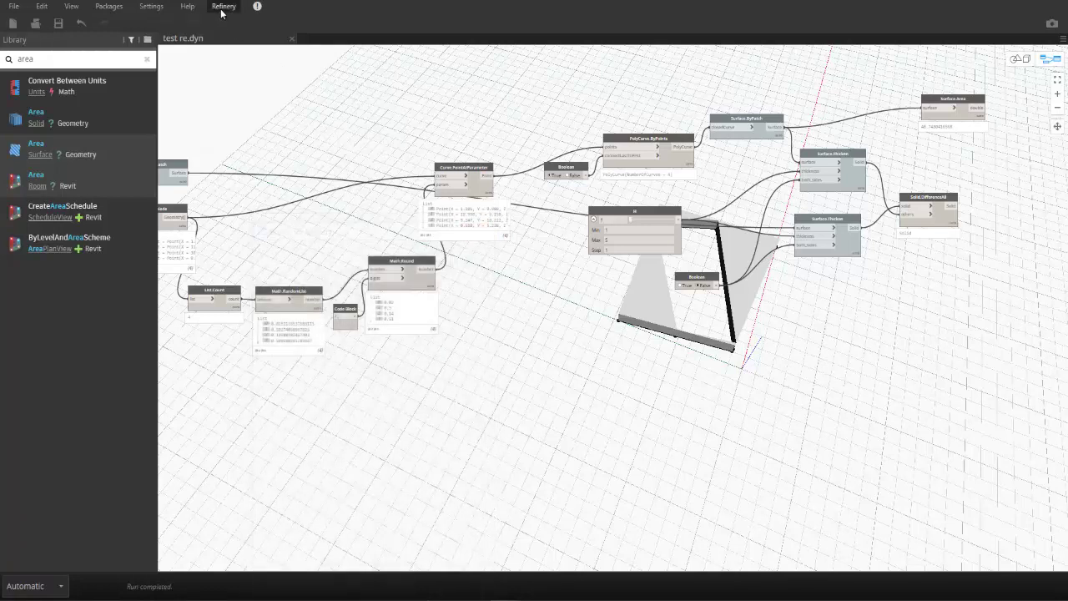
click(223, 7)
Launch Refinery and generate an Optimize study on test re minimizing Surface Area.
click(206, 21)
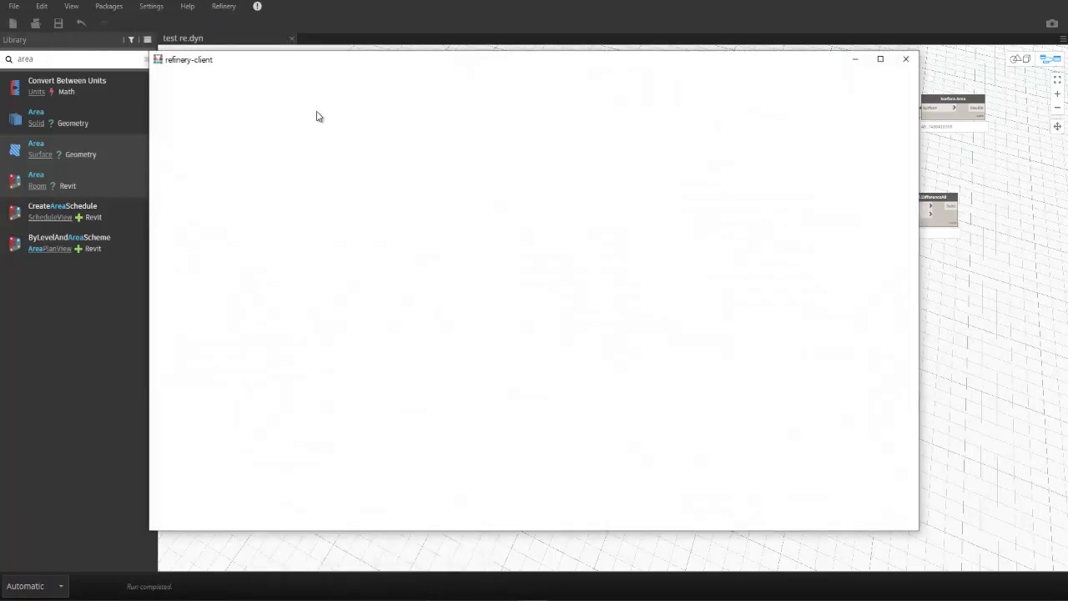
drag(325, 66, 196, 64)
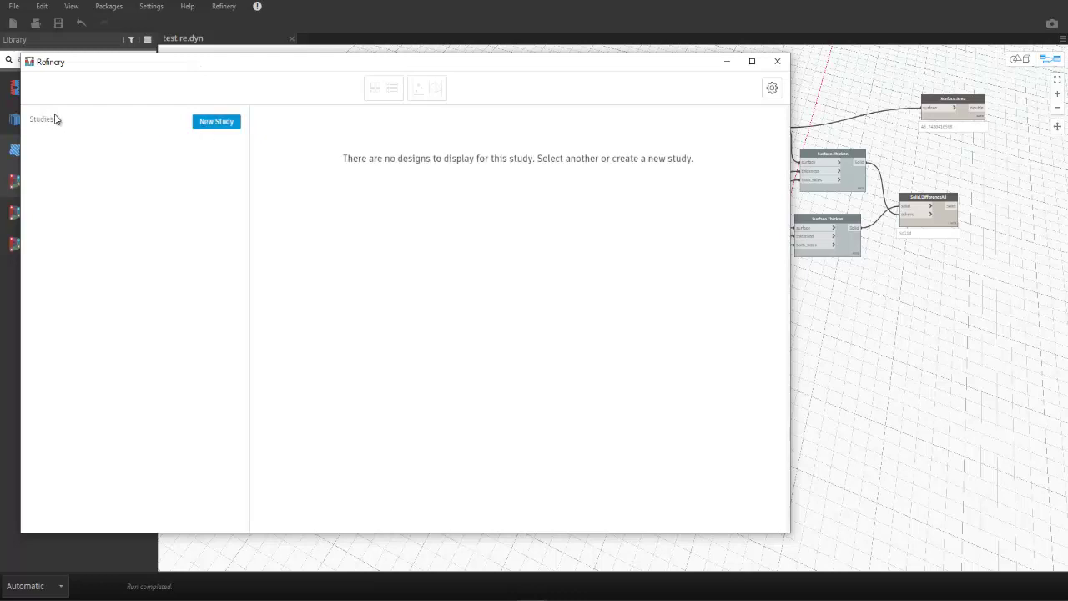
click(223, 129)
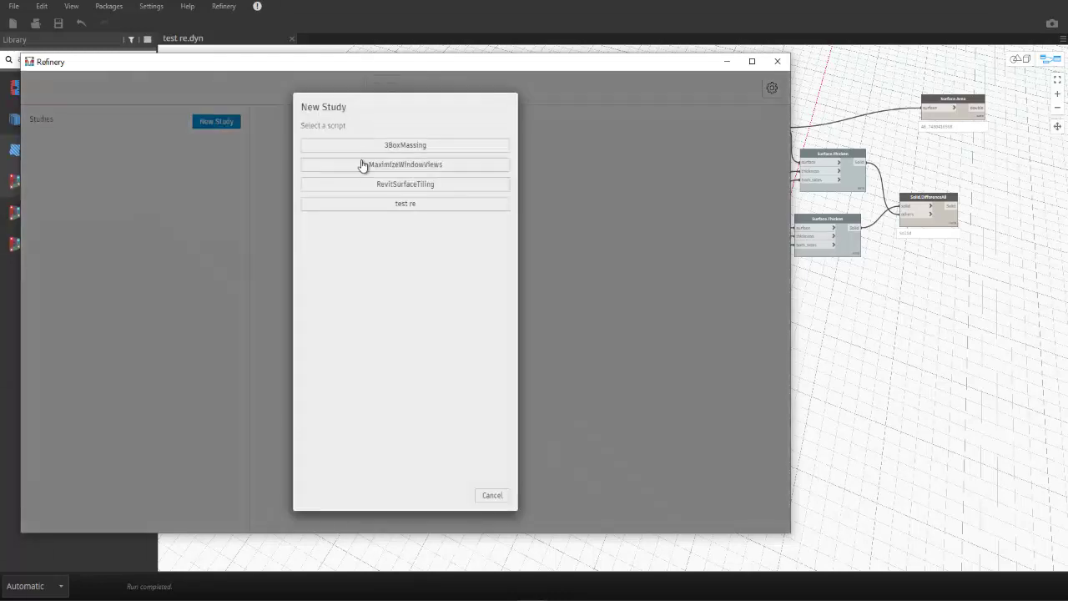
click(367, 207)
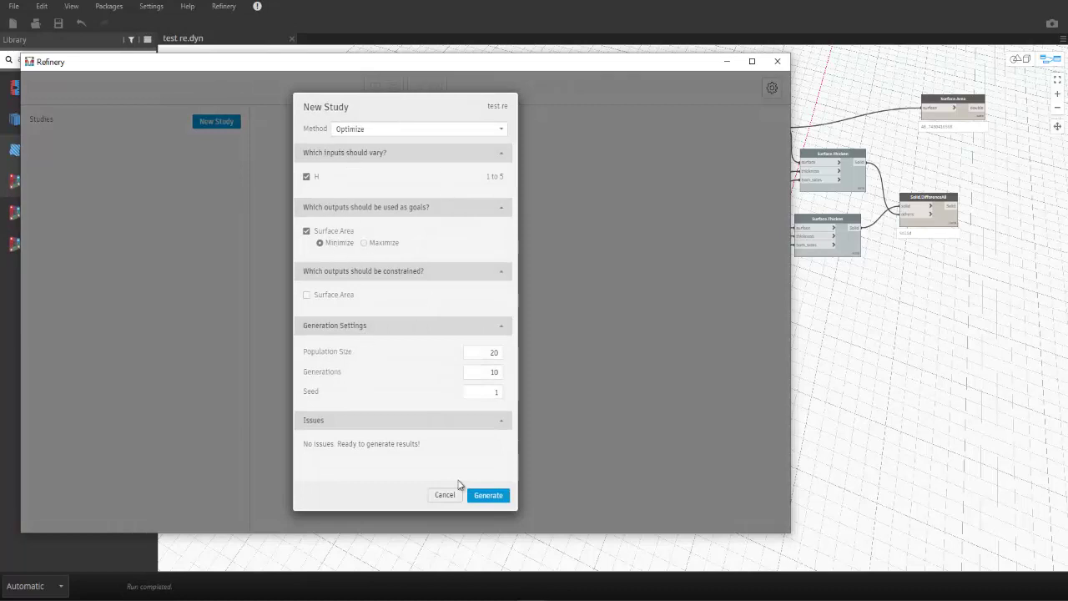
click(489, 494)
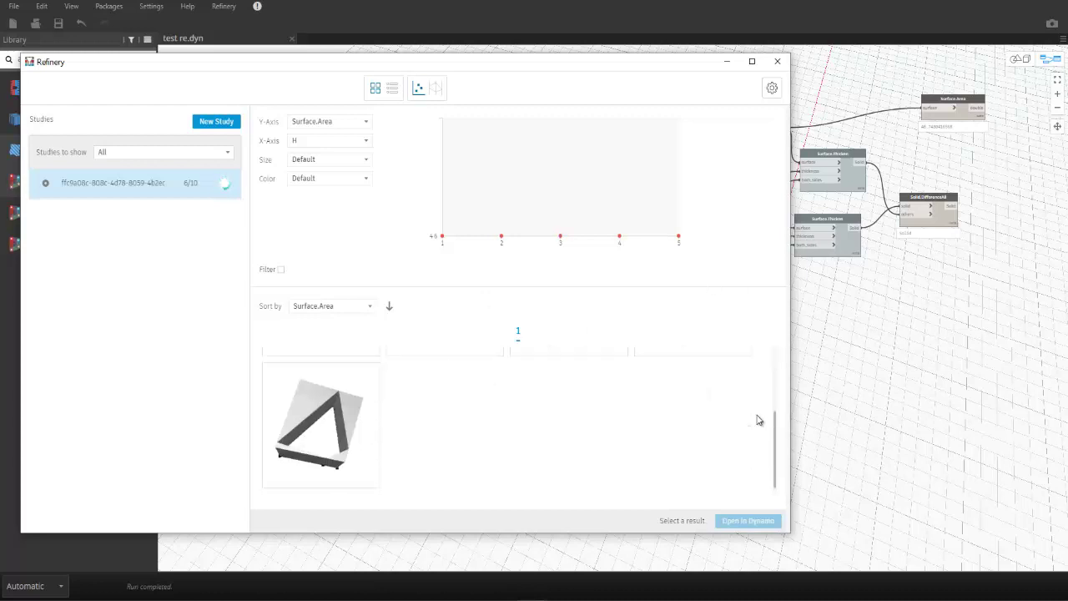
Compare the designs in parallel coordinates, rotating the fourth, second and first thumbnails.
click(437, 89)
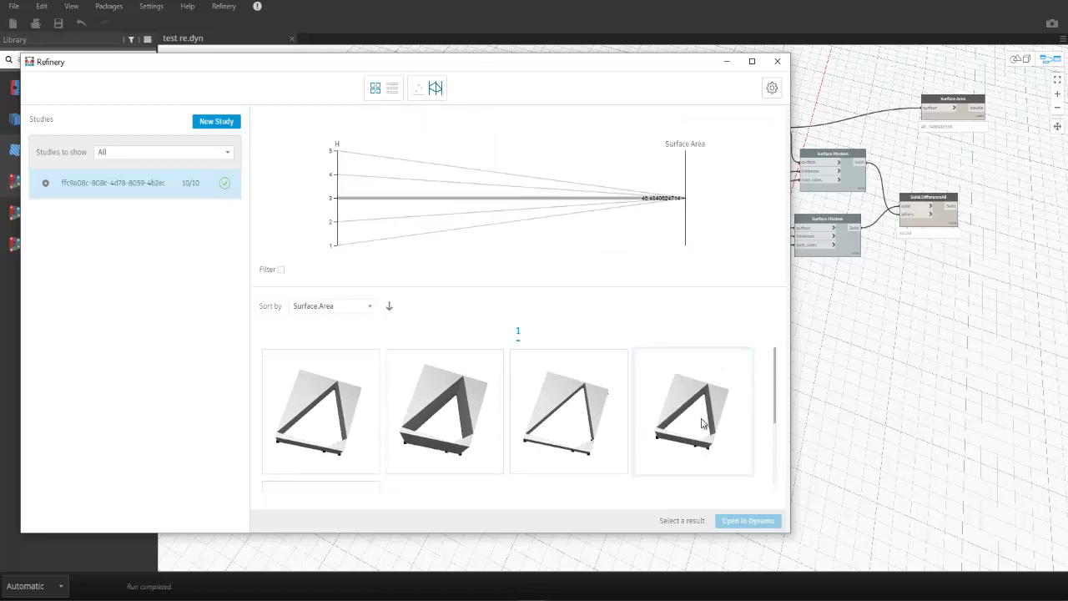
mouse_move(702, 419)
mouse_down()
mouse_move(703, 401)
mouse_move(696, 413)
mouse_up()
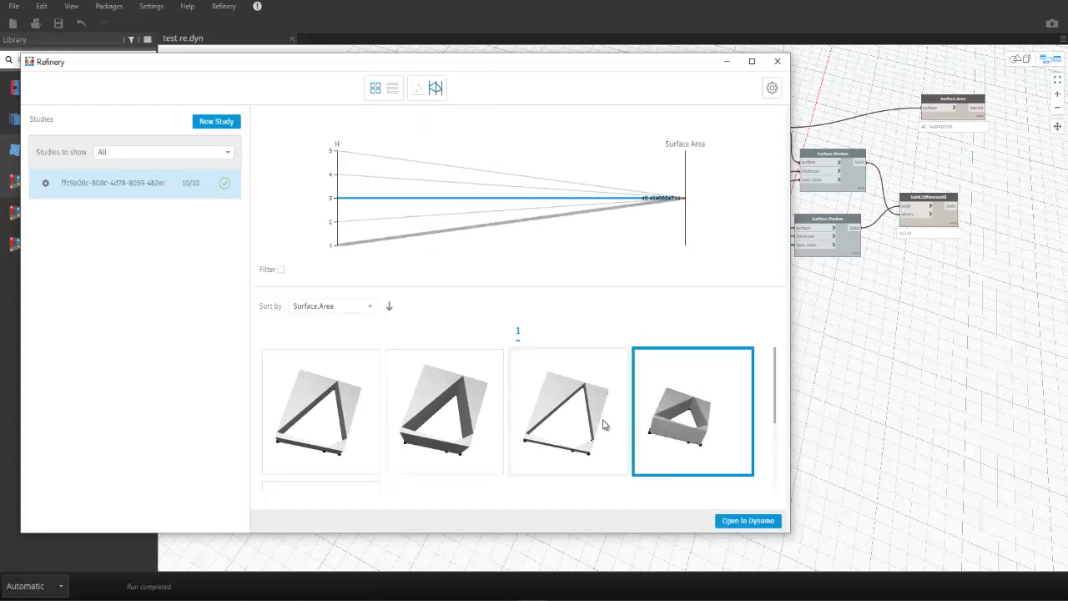
drag(603, 422, 624, 440)
drag(436, 389, 446, 399)
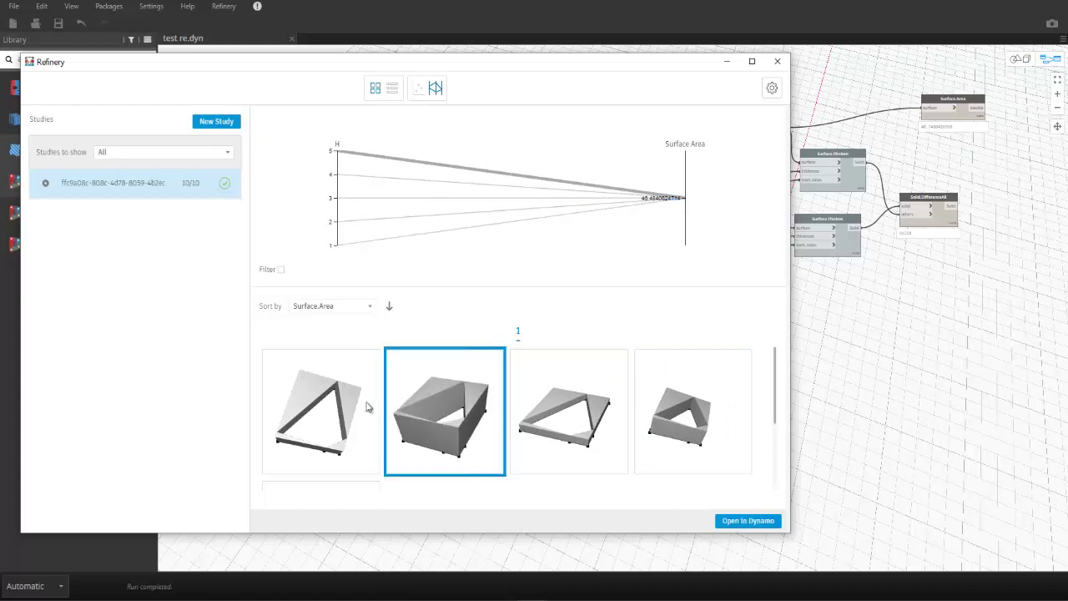
drag(367, 406, 348, 405)
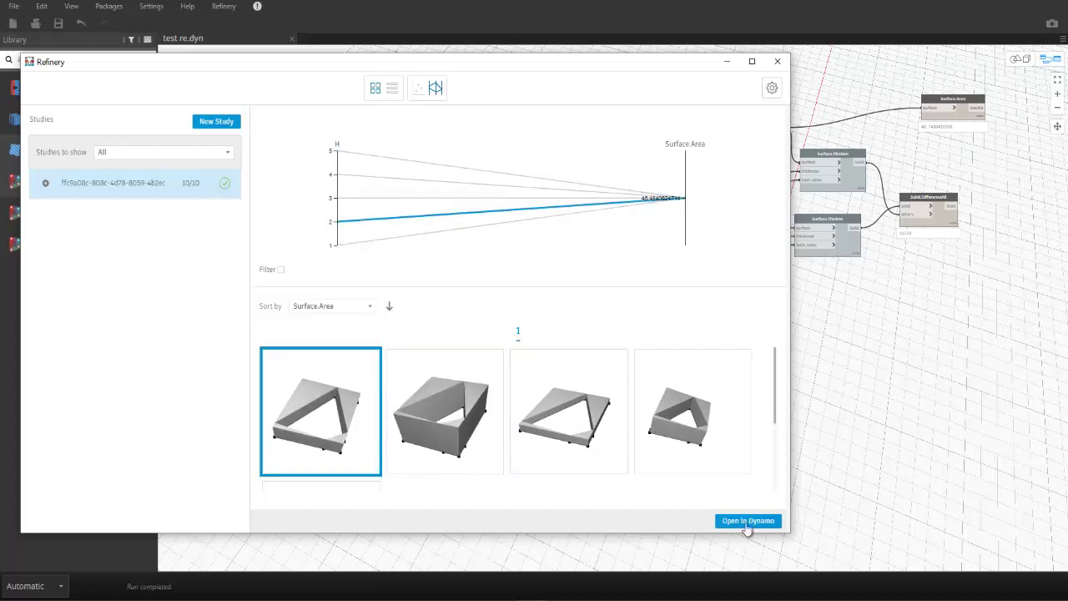
Open the first, lowest-surface-area design in Dynamo.
click(780, 63)
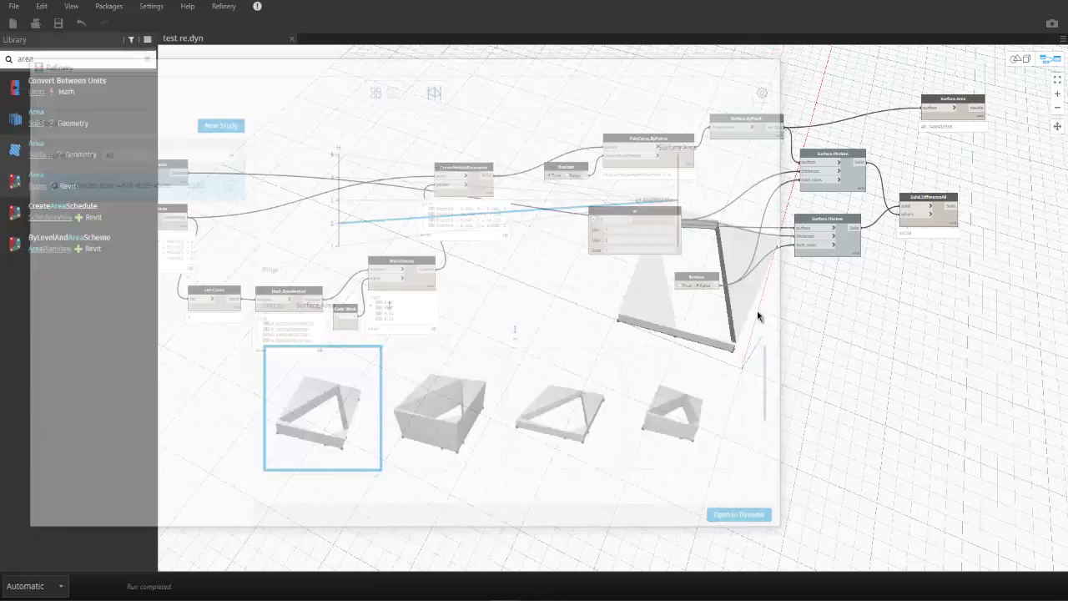
scroll(589, 390, up, 2)
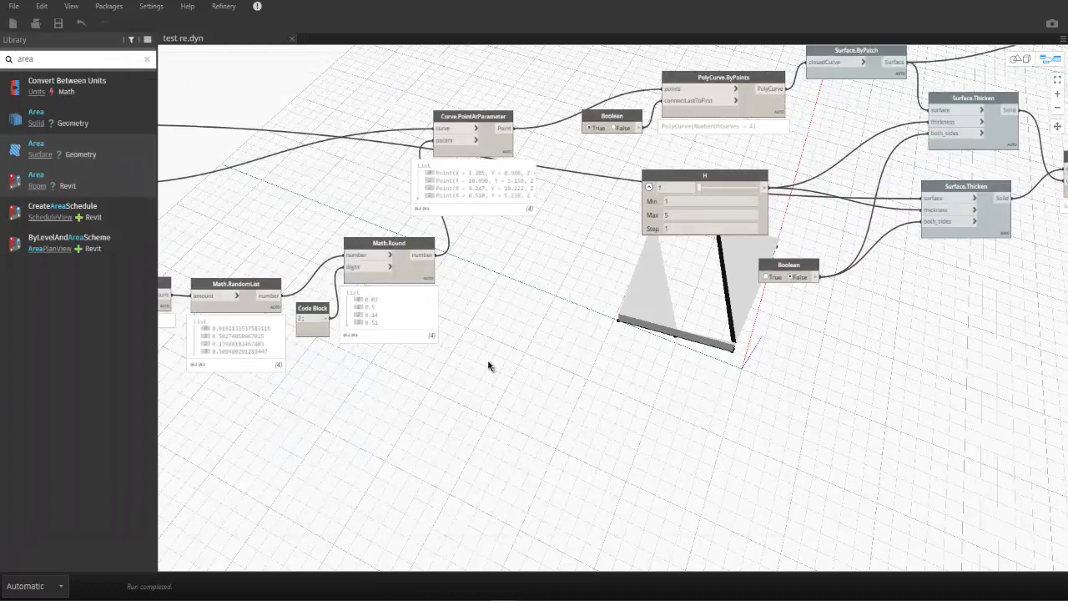
middle_drag(489, 365, 568, 350)
right_click(447, 370)
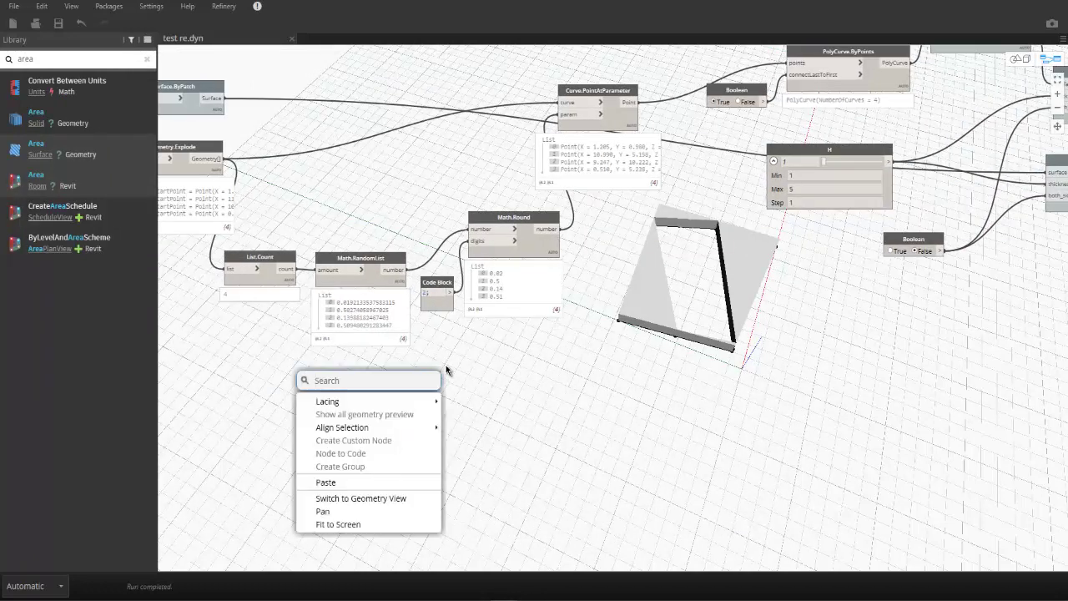
Place an If node beside the random list part of the graph.
text(if)
click(409, 408)
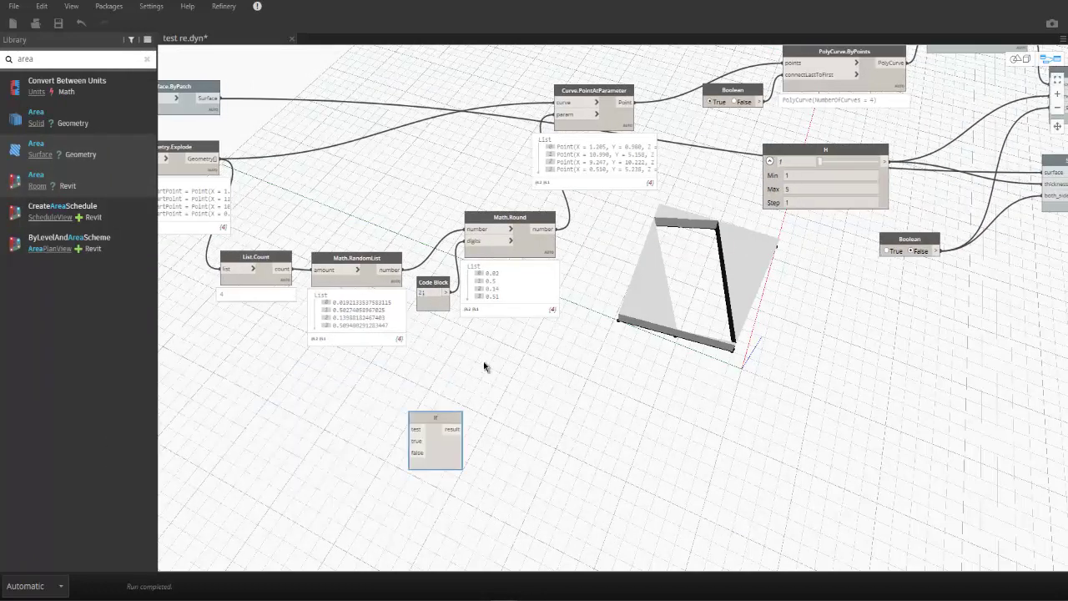
drag(435, 418, 386, 365)
middle_drag(387, 365, 532, 367)
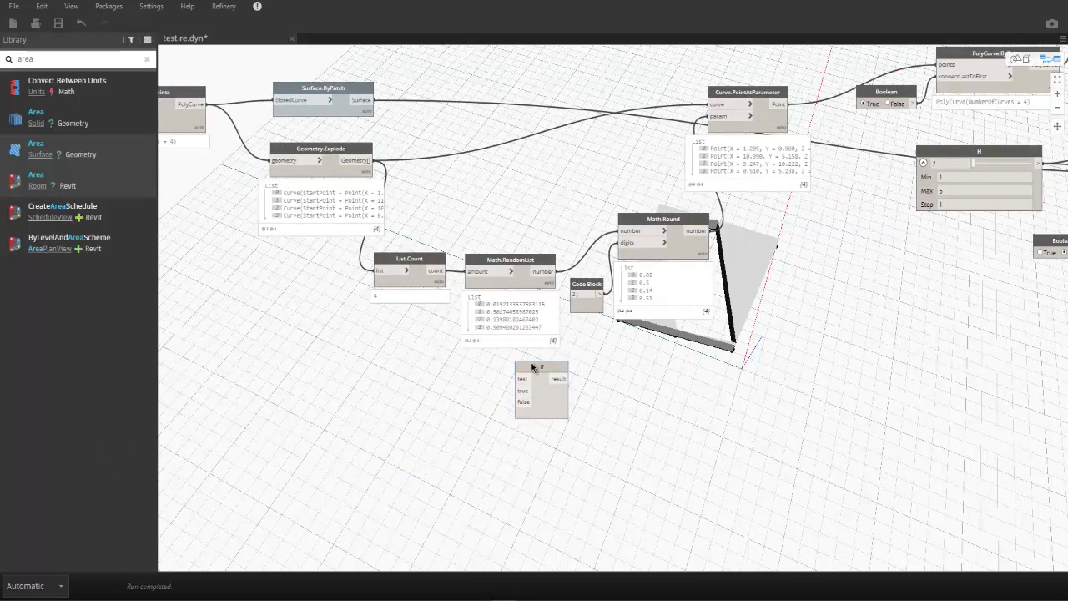
scroll(368, 336, up, 2)
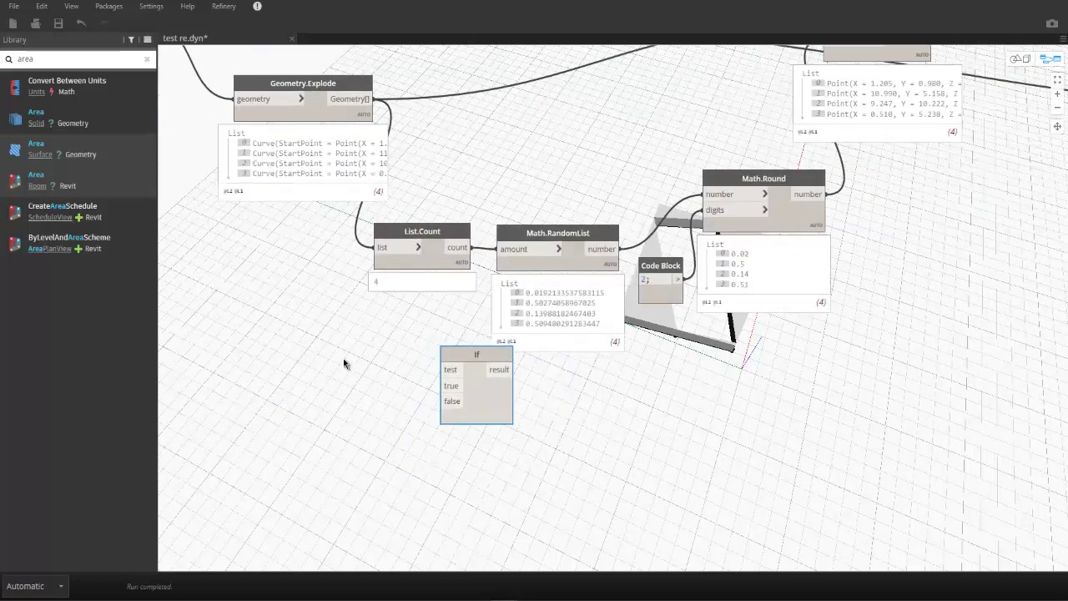
Add a Boolean node, mark it Is Input, and rename it 'random seed'.
right_click(344, 364)
text(bool)
click(322, 395)
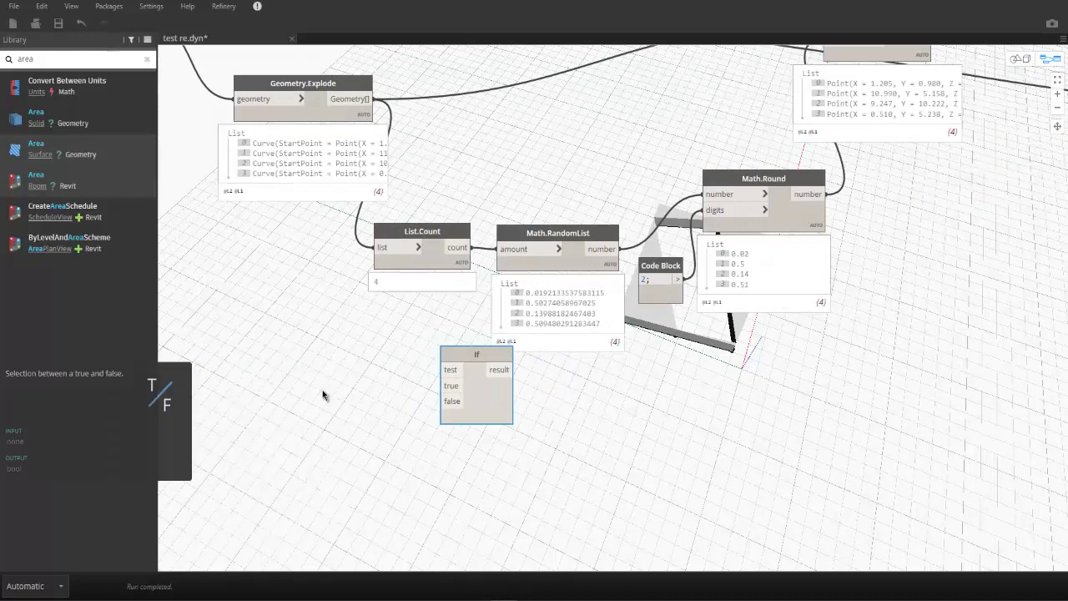
right_click(355, 407)
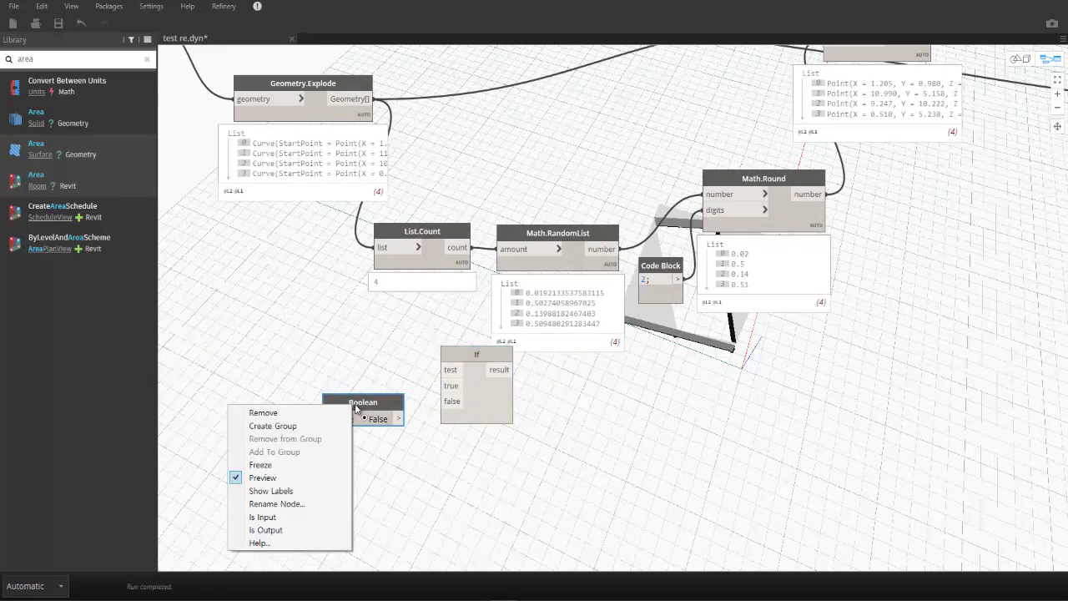
click(318, 517)
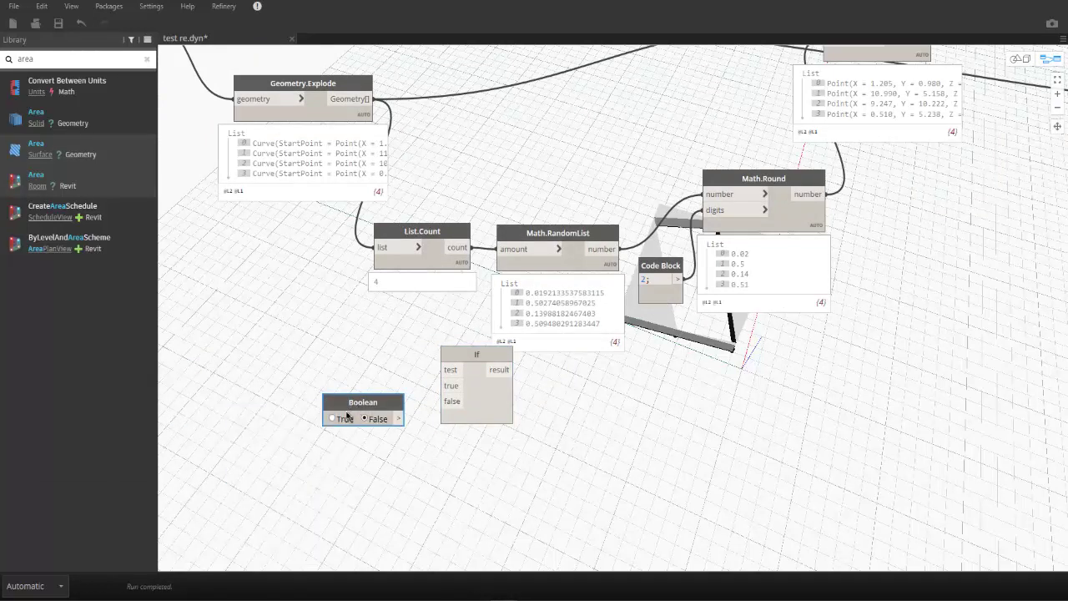
right_click(352, 415)
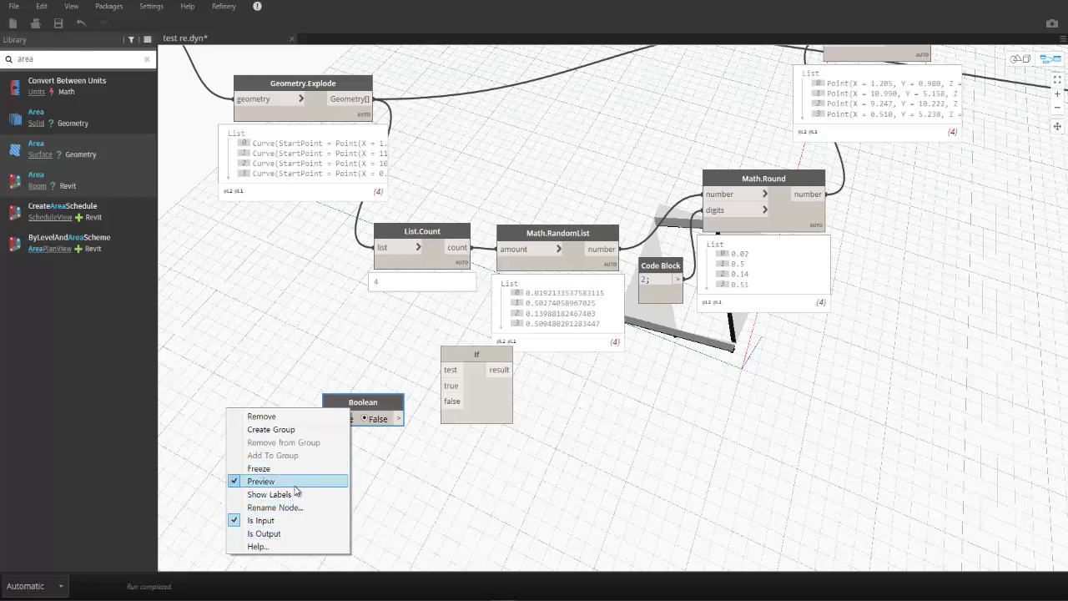
click(296, 494)
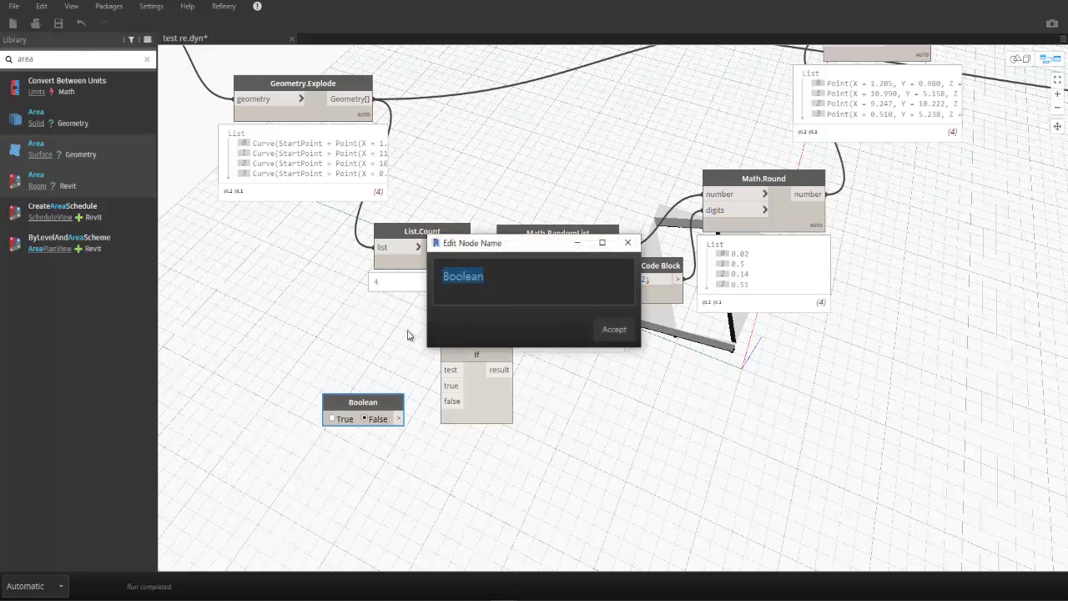
text(random see)
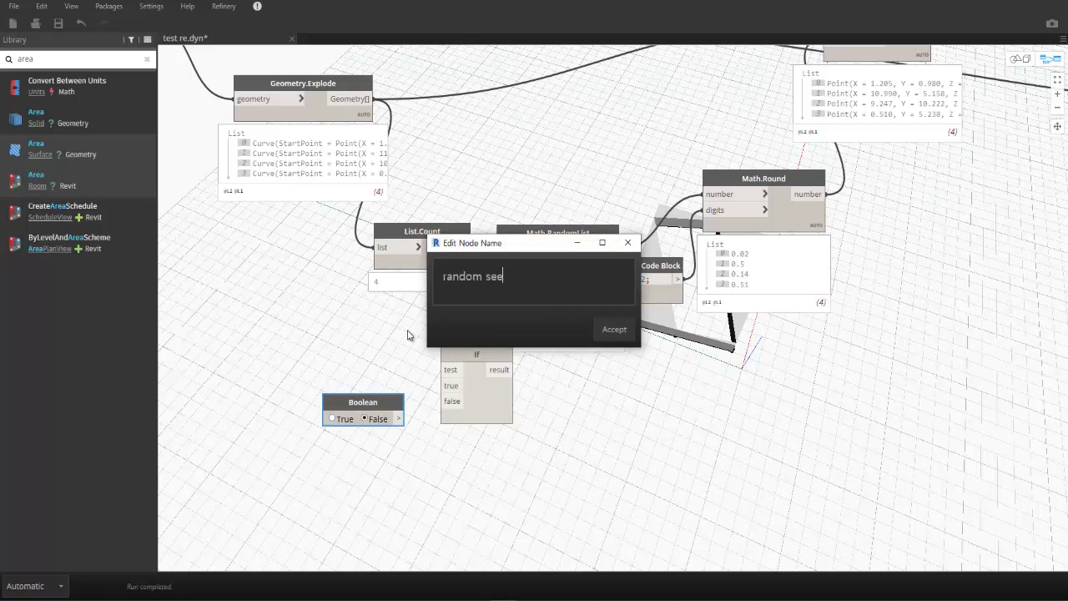
text(d)
key(Return)
click(399, 419)
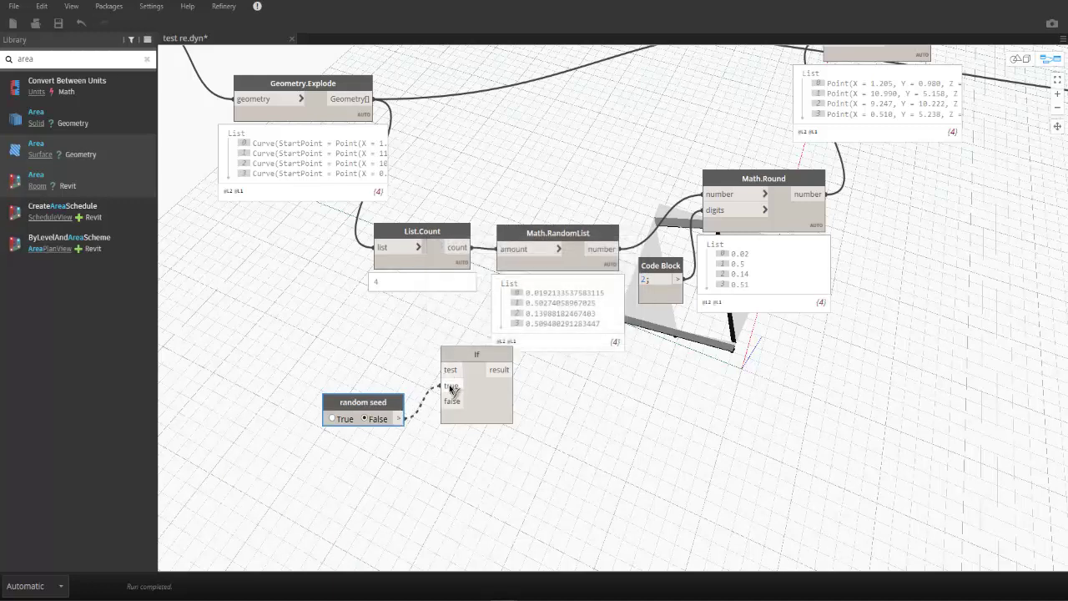
Wire random seed to the If test, List.Count to both branches, and the If result to Math.RandomList amount.
click(443, 385)
click(443, 385)
click(443, 370)
click(464, 247)
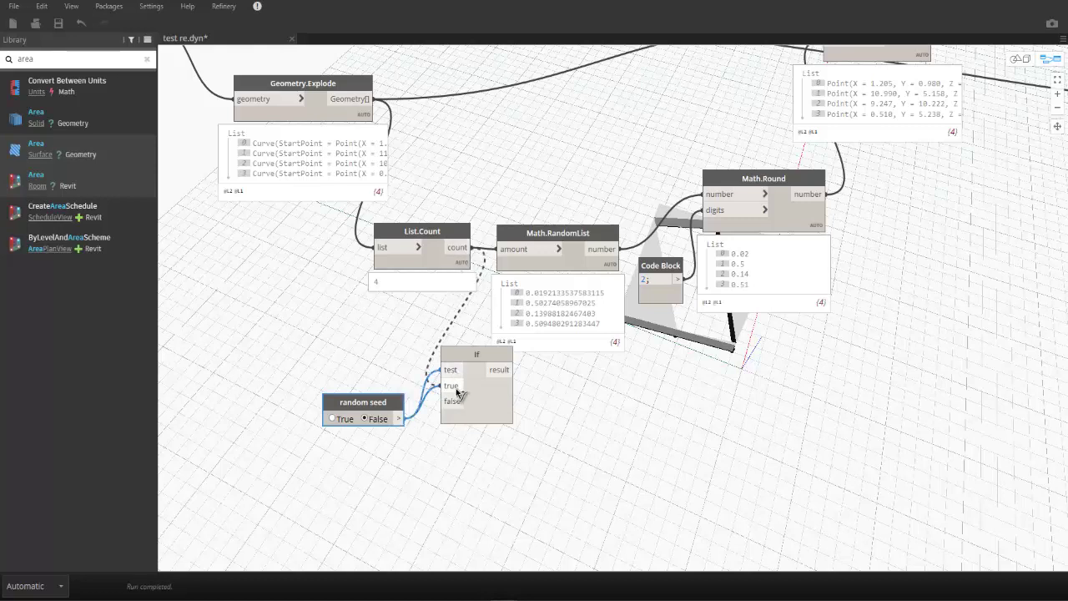
click(443, 385)
click(464, 247)
click(444, 400)
click(507, 370)
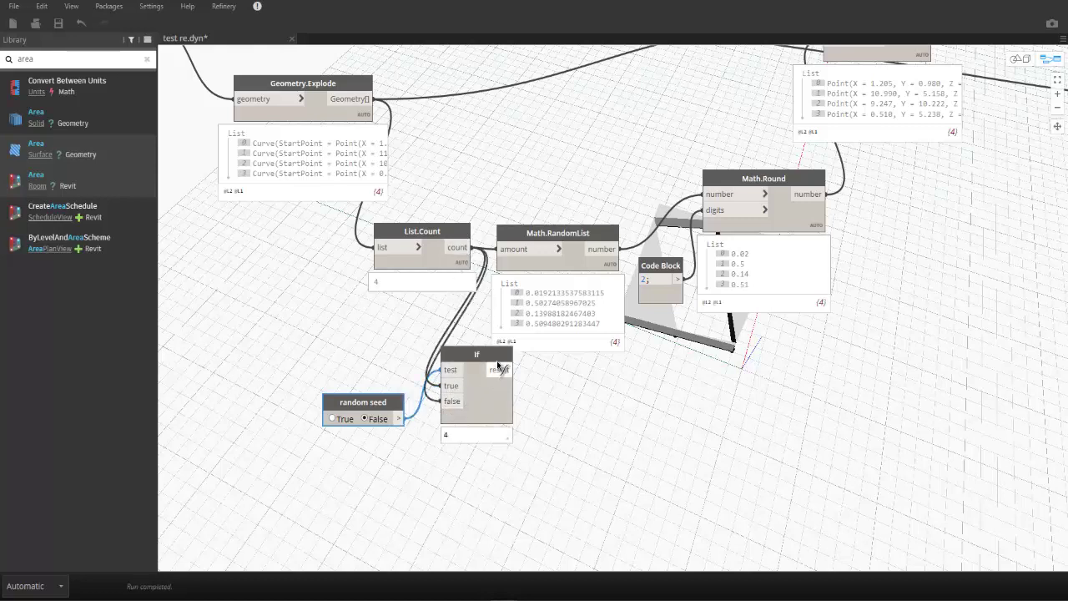
click(501, 248)
Toggle random seed between True and False and zoom the 3D preview to check the shape.
click(332, 419)
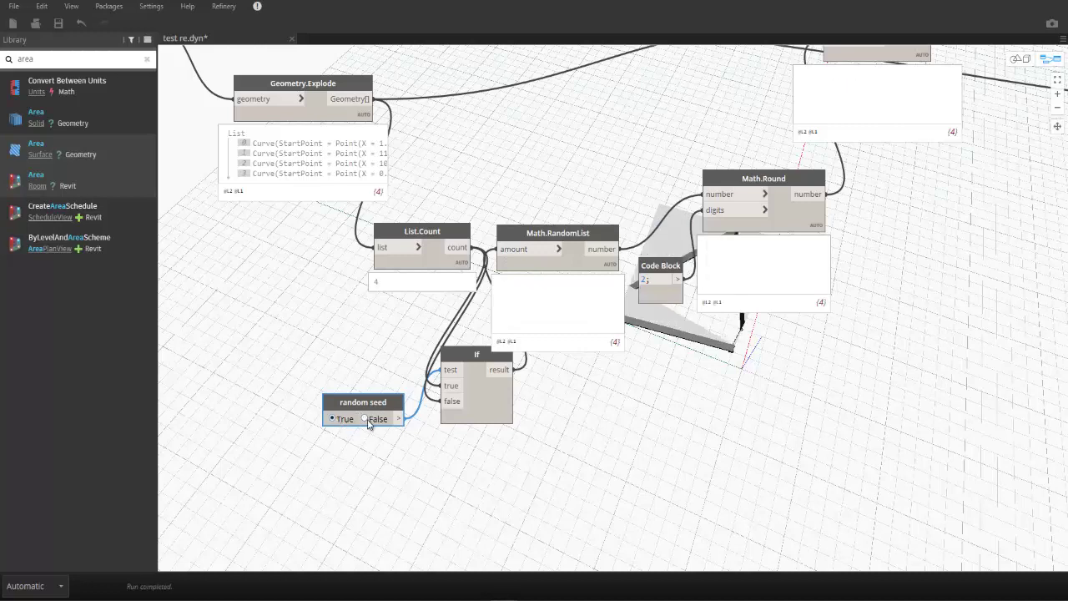
click(365, 418)
click(332, 418)
click(365, 418)
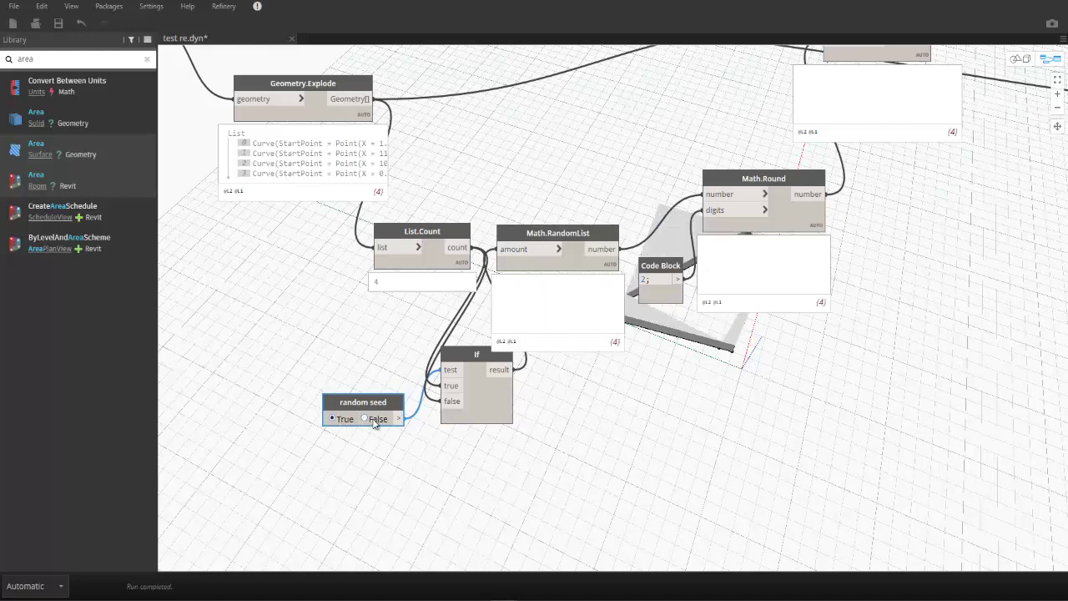
key(ctrl+b)
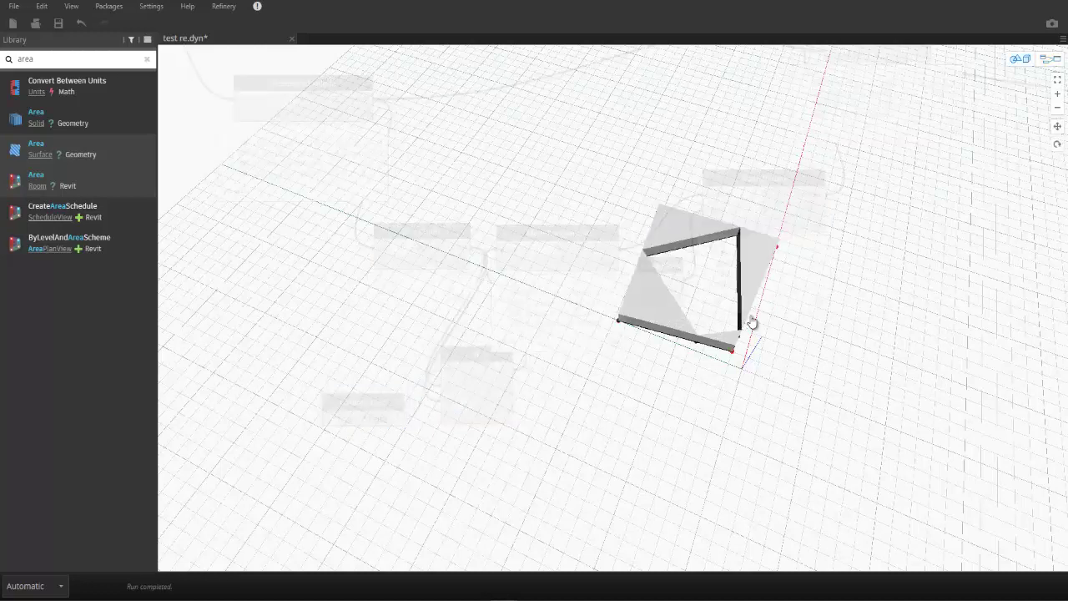
scroll(853, 393, down, 2)
key(ctrl+b)
middle_drag(671, 358, 563, 239)
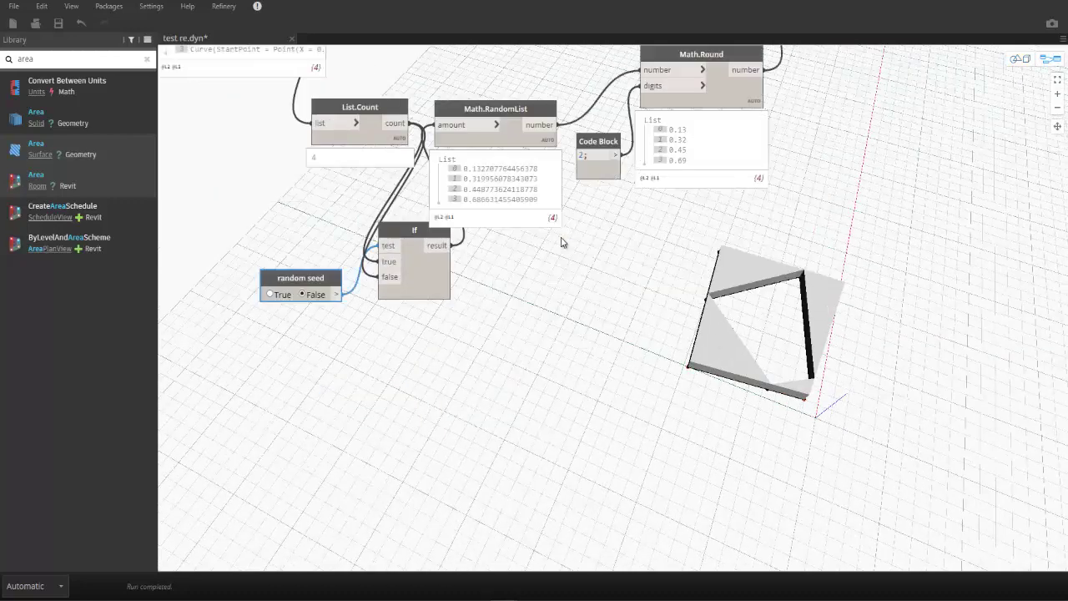
Flip random seed to True and back, leaving it False with regenerated values 0.59, 0.17, 0.92, 0.65.
click(237, 293)
click(267, 294)
click(247, 294)
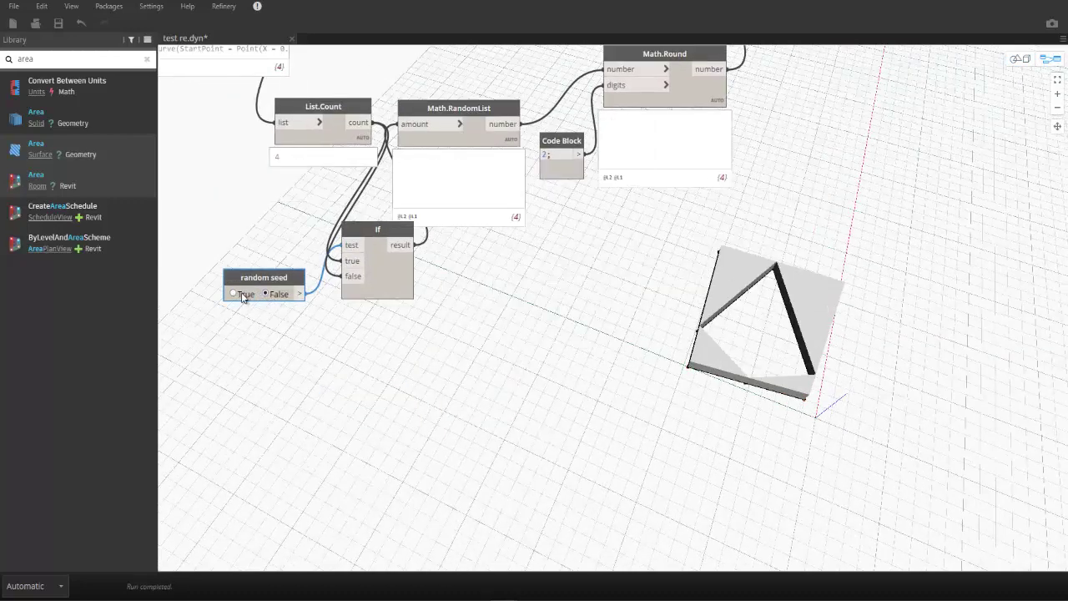
click(270, 294)
click(247, 294)
click(281, 294)
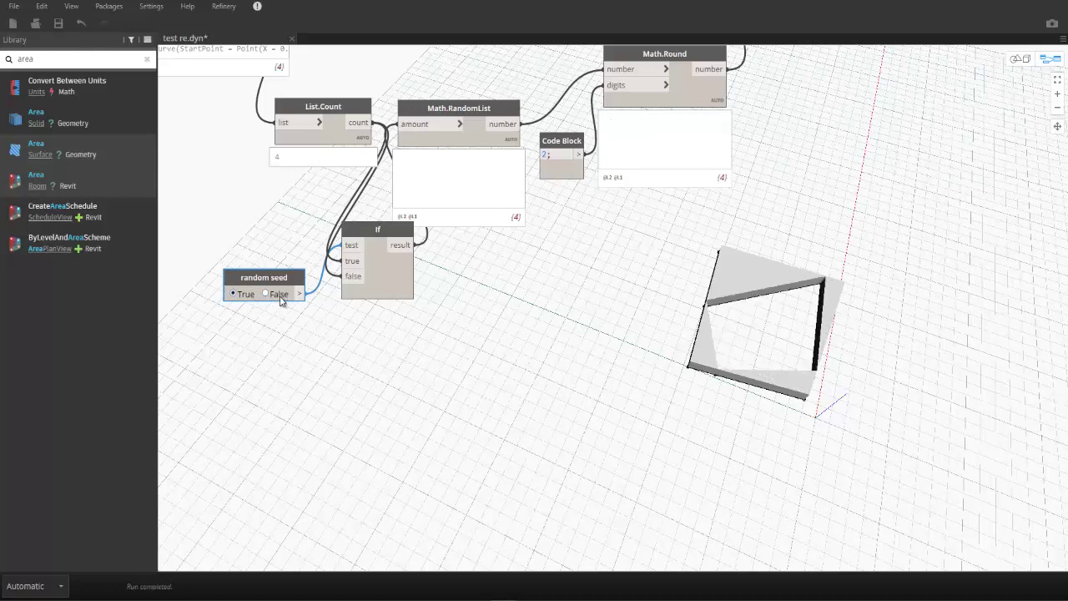
click(241, 294)
click(272, 293)
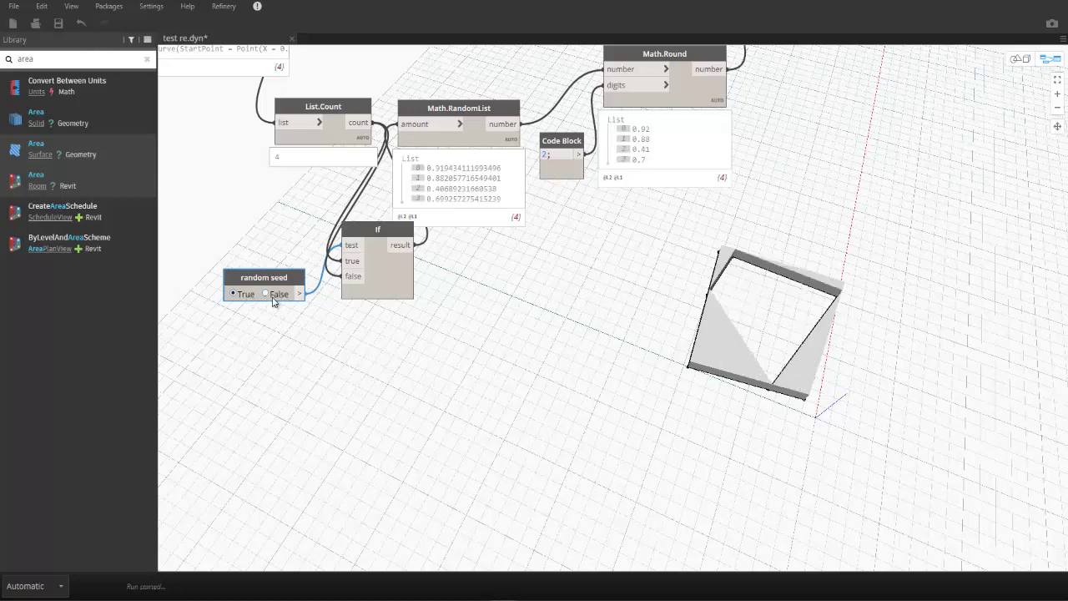
click(337, 367)
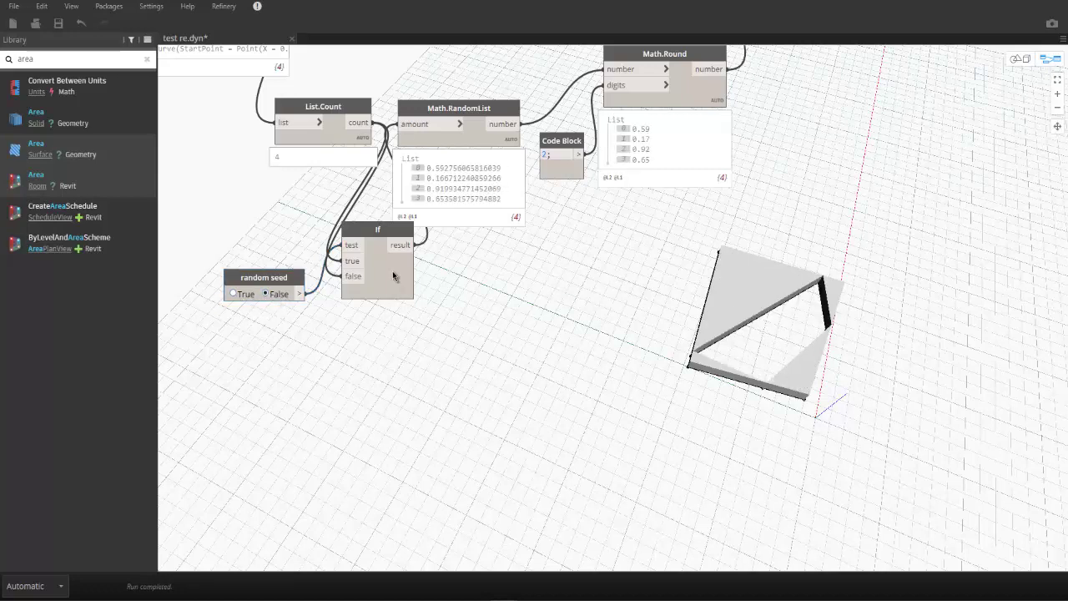
Save the graph and export it for Refinery.
key(ctrl+s)
click(459, 374)
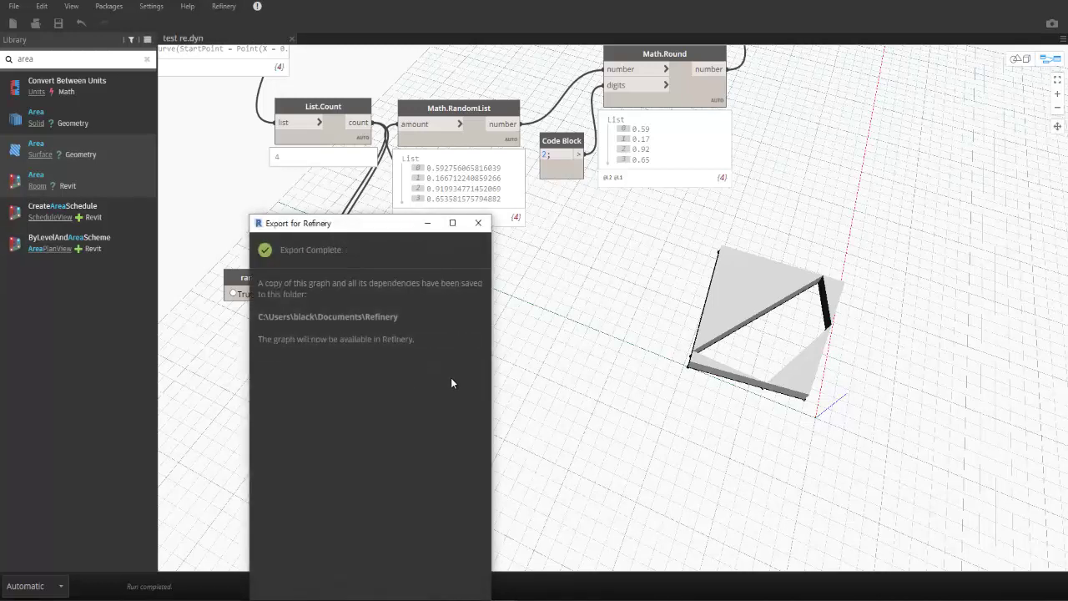
click(479, 222)
Launch Refinery and start a new study from the test re graph.
click(230, 7)
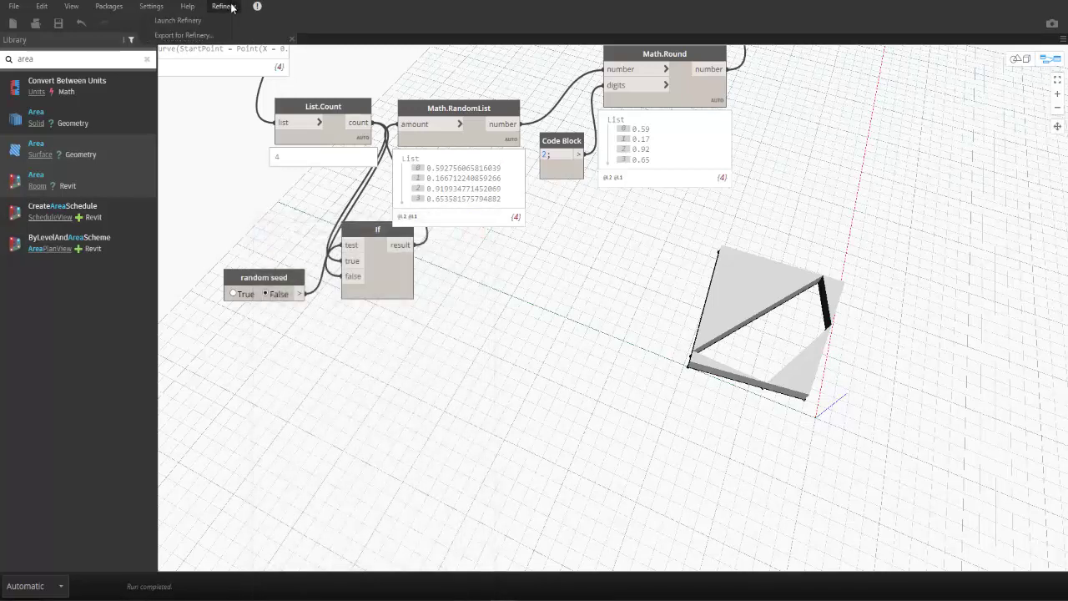
click(178, 20)
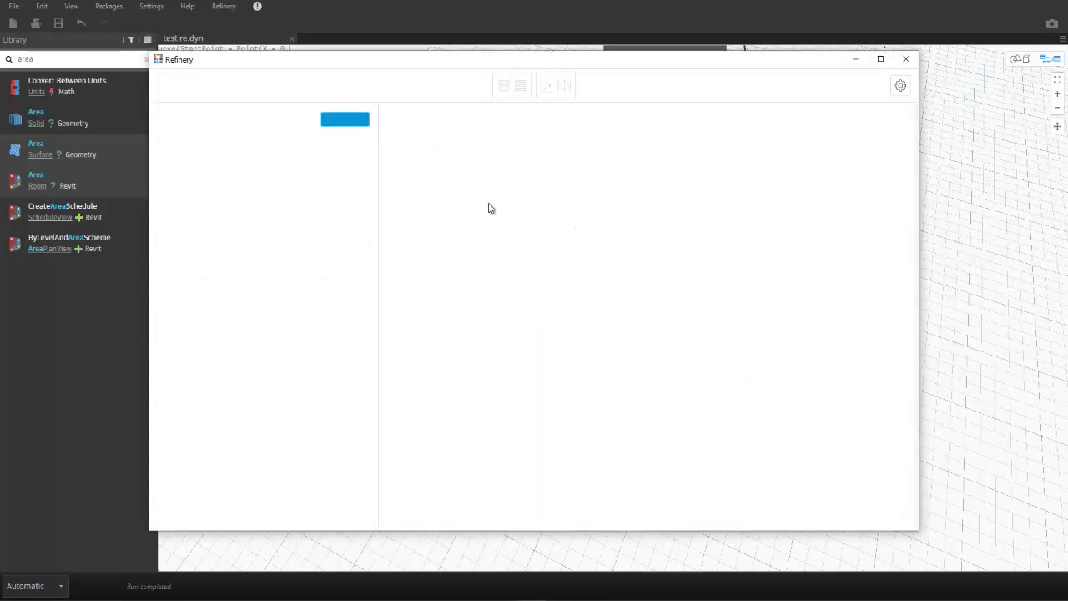
click(348, 120)
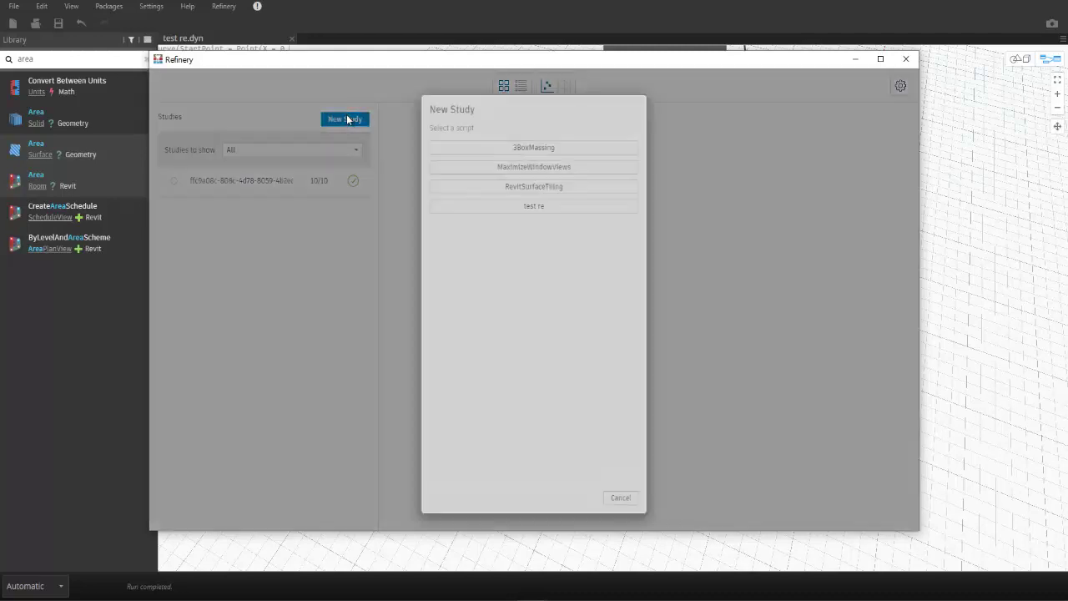
click(558, 207)
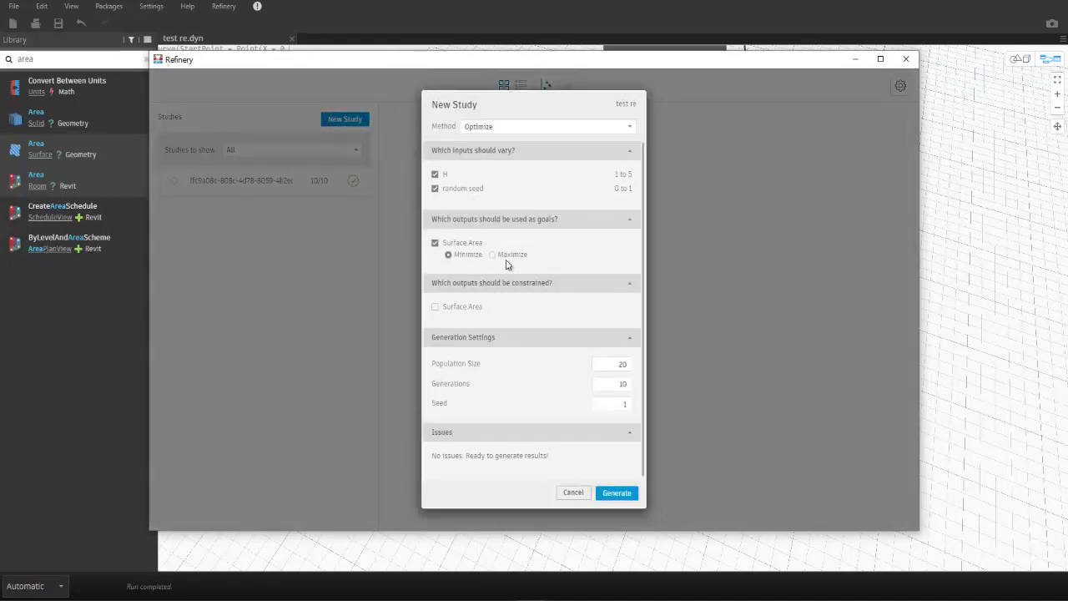
Set the study method to Randomize with no surface area constraint and generate 40 designs.
scroll(549, 270, down, 1)
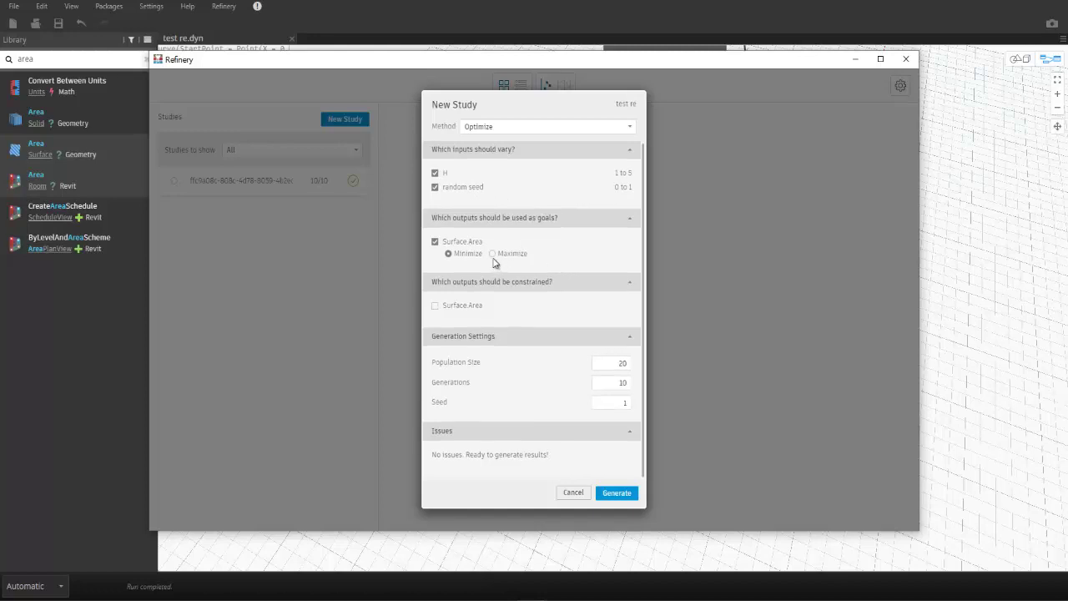
click(493, 253)
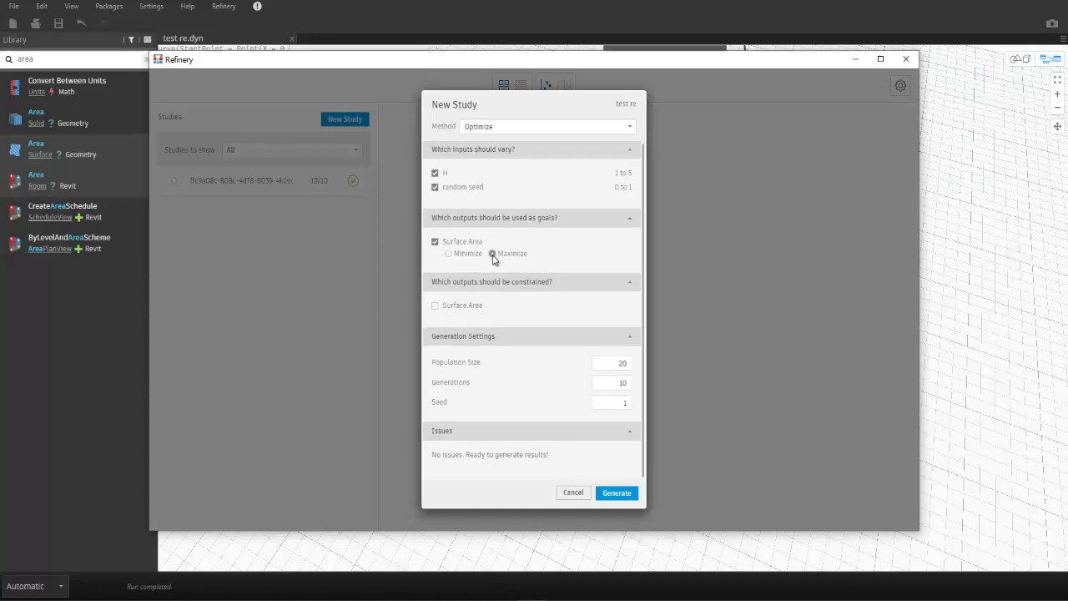
click(434, 305)
click(435, 307)
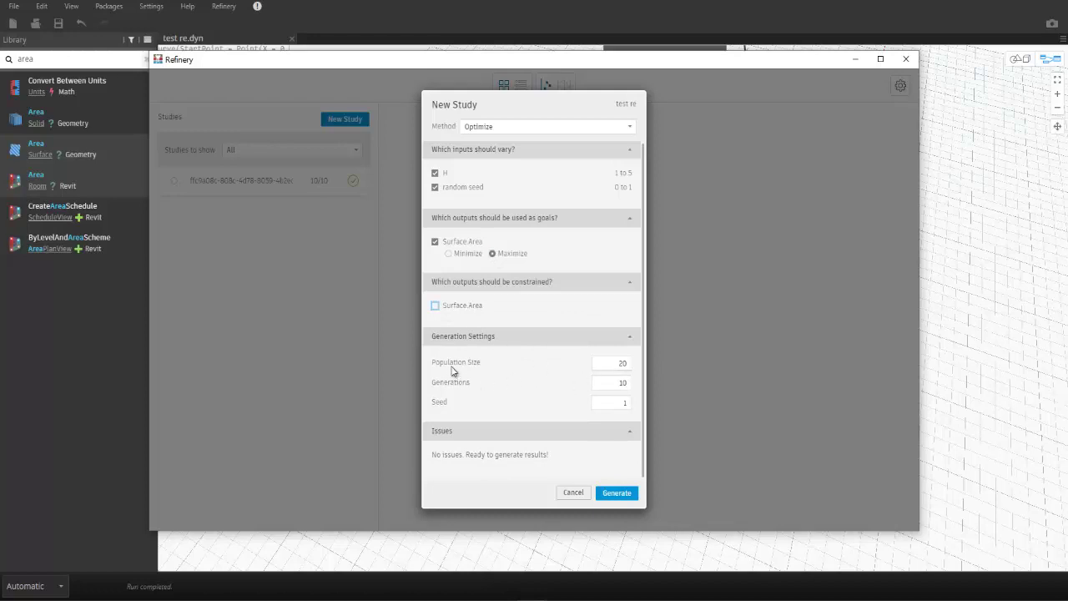
click(596, 135)
click(516, 188)
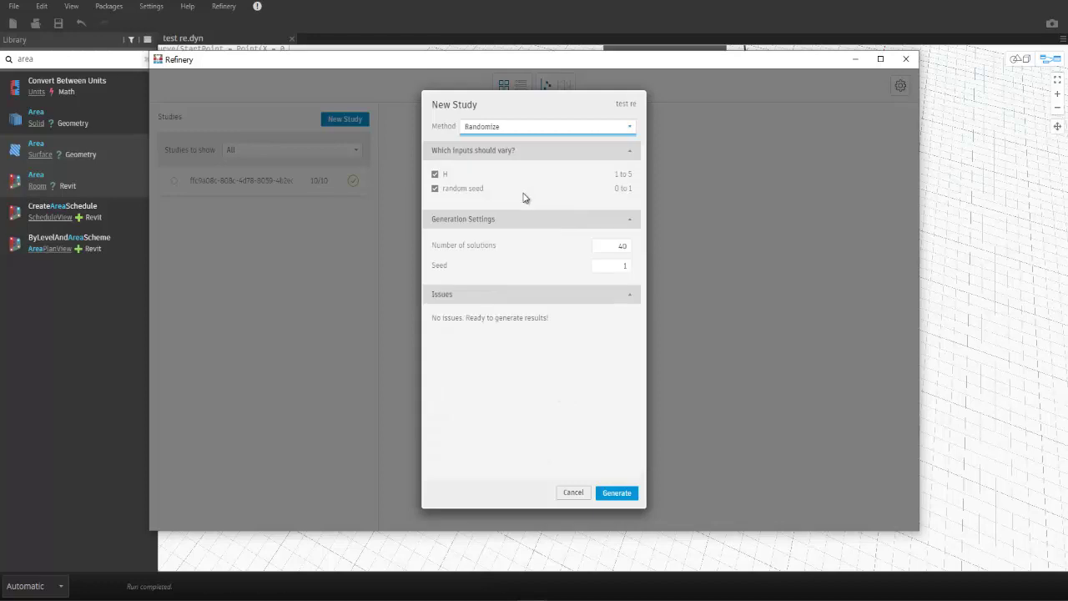
click(618, 493)
double_click(551, 61)
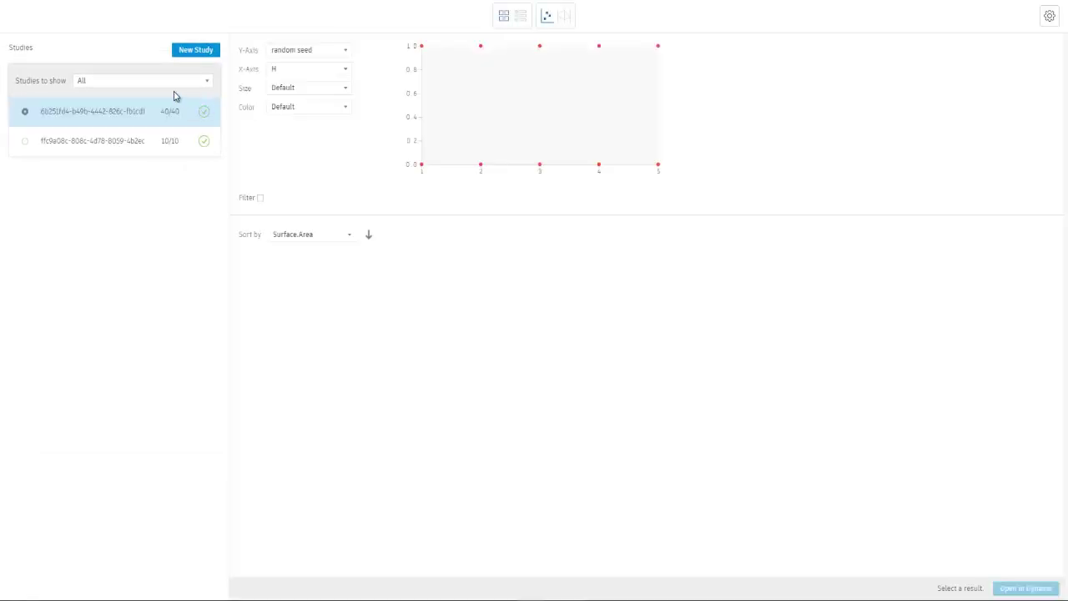
Filter the parallel-coordinates chart to H about 3–4.3 and surface area 48–56, then select a design.
click(565, 16)
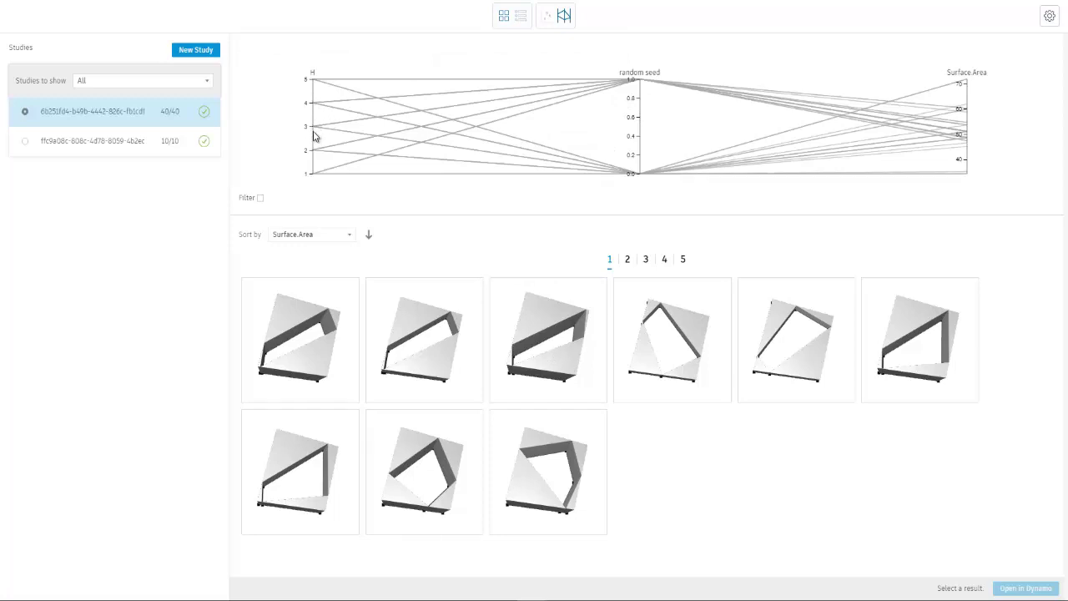
click(261, 199)
drag(311, 127, 311, 97)
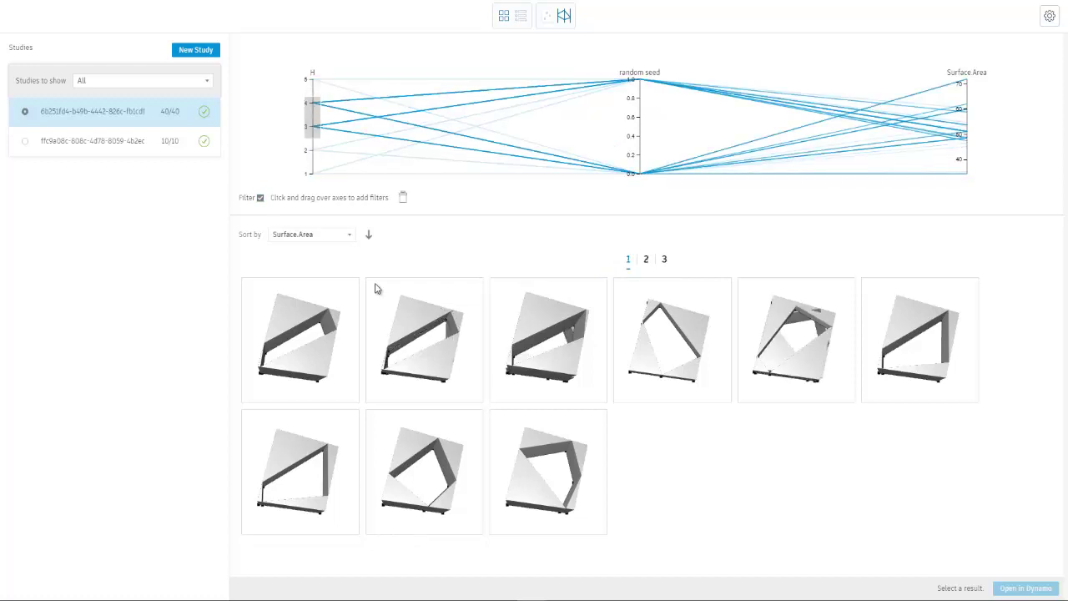
drag(966, 122, 965, 136)
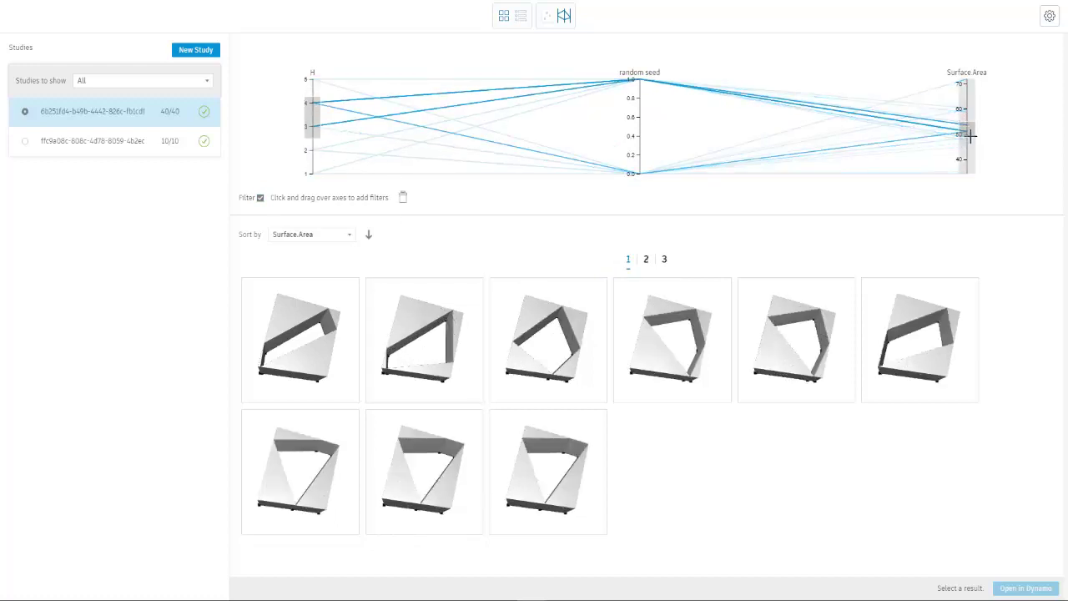
click(705, 352)
click(794, 362)
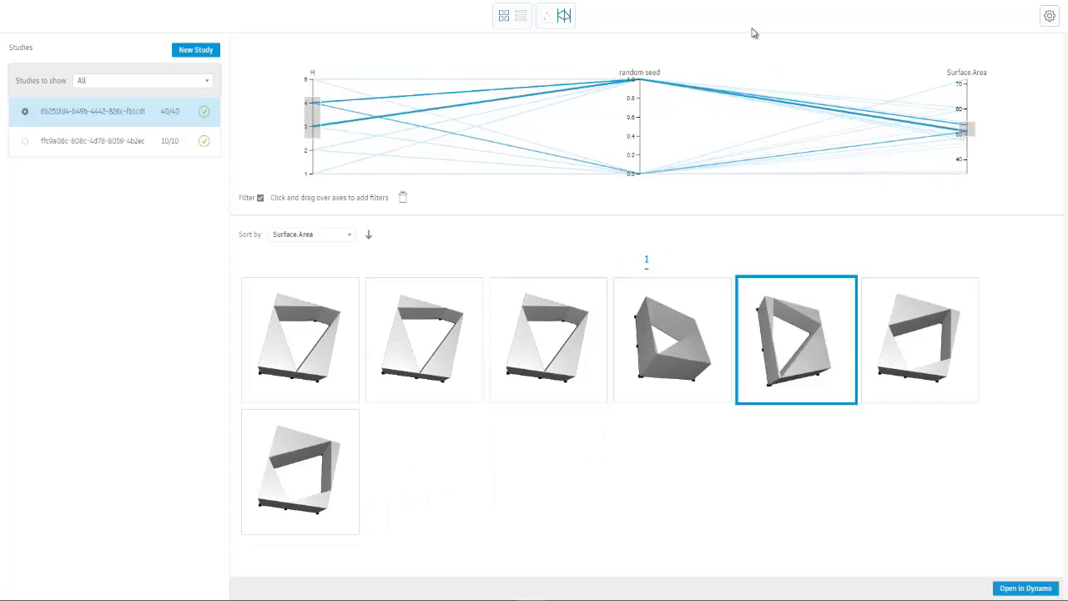
drag(753, 30, 356, 69)
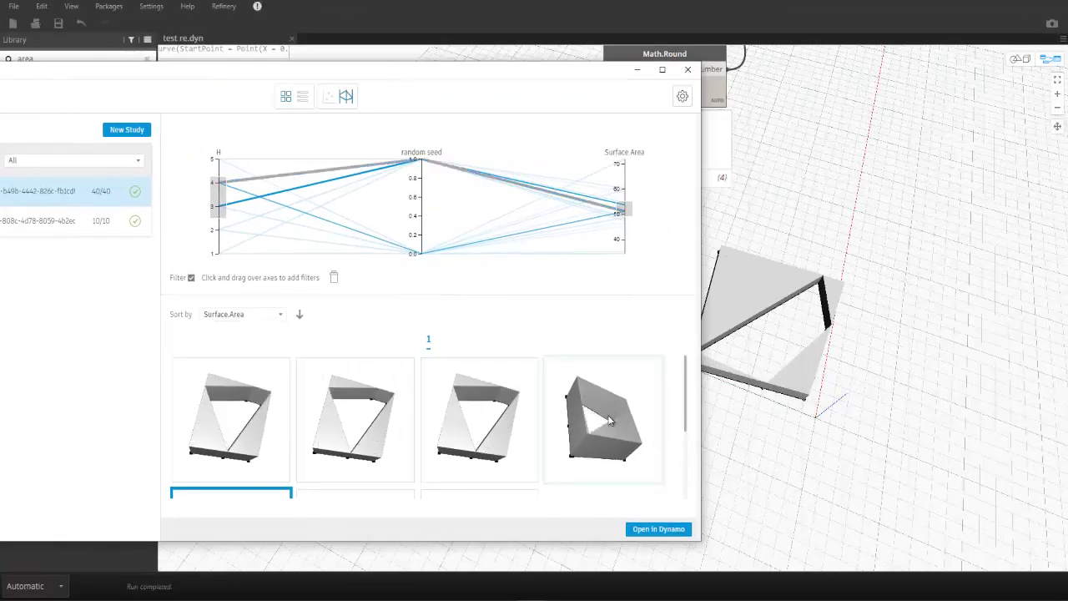
Load the fourth, third and second filtered designs into Dynamo, ending on the second.
click(610, 429)
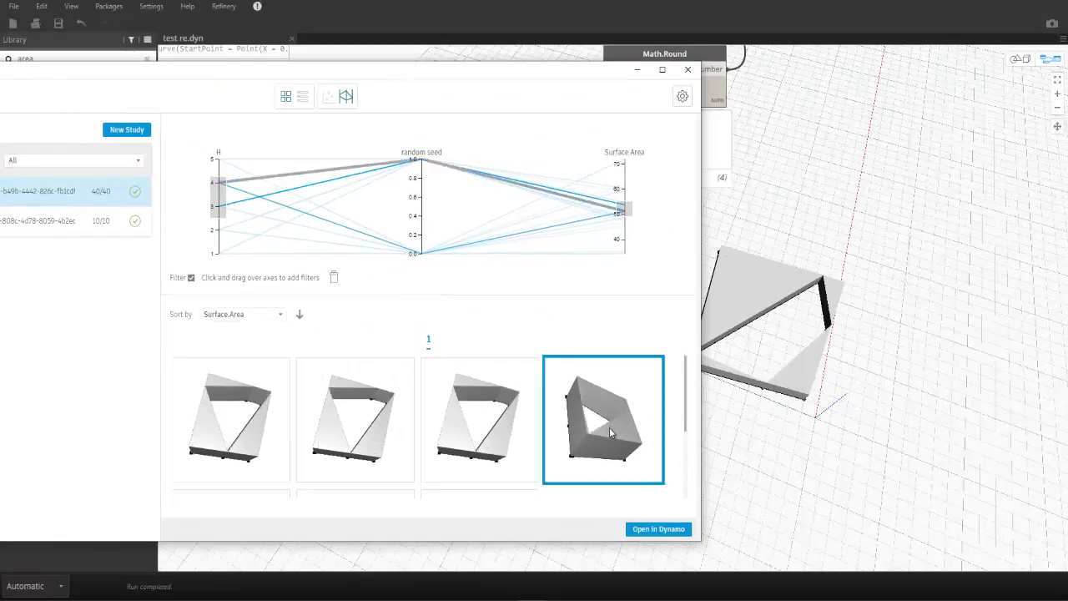
click(677, 535)
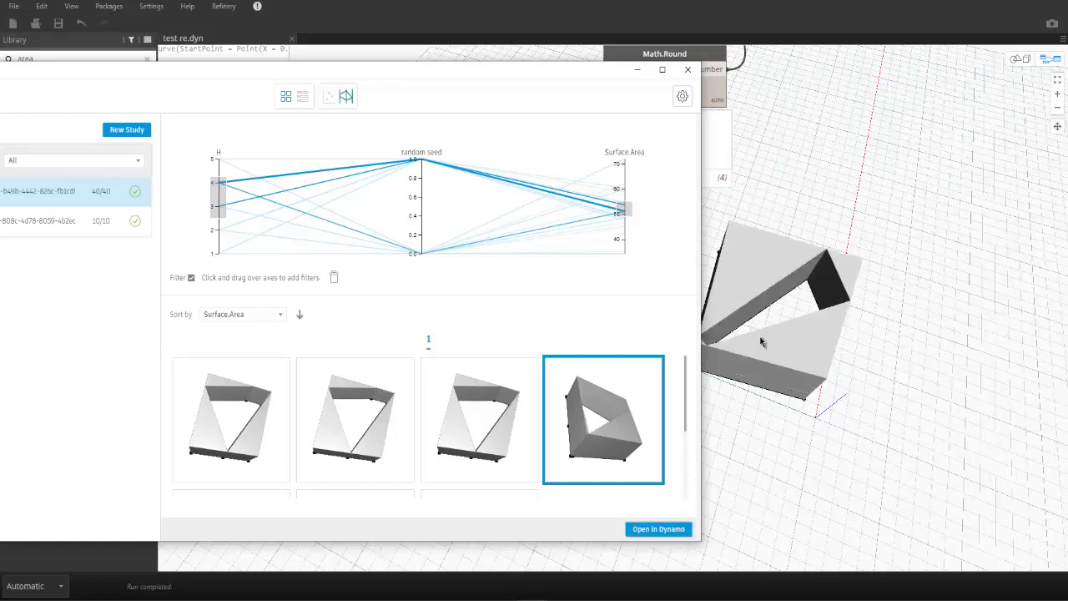
click(480, 422)
click(639, 529)
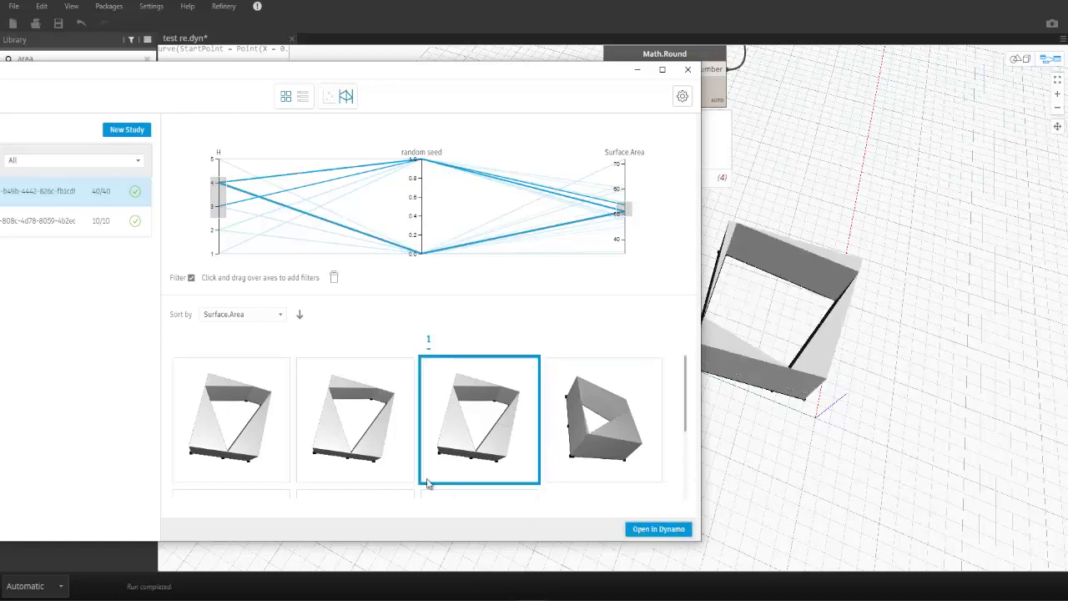
click(358, 426)
click(645, 531)
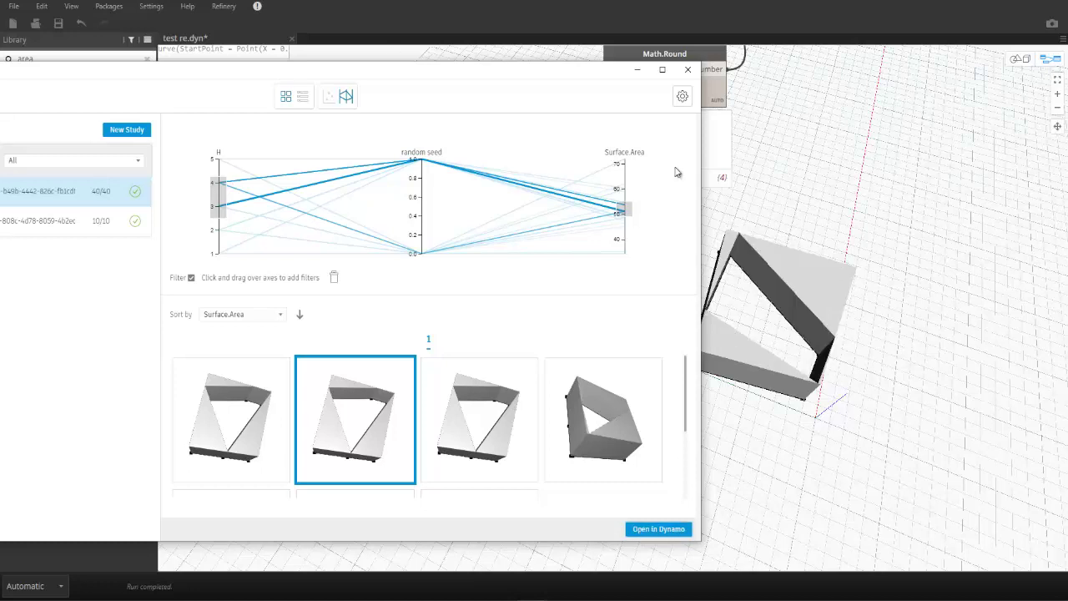
Close Refinery, zoom out on the slab preview, and close the test re.dyn tab.
click(688, 69)
middle_drag(661, 252, 668, 329)
scroll(666, 324, down, 5)
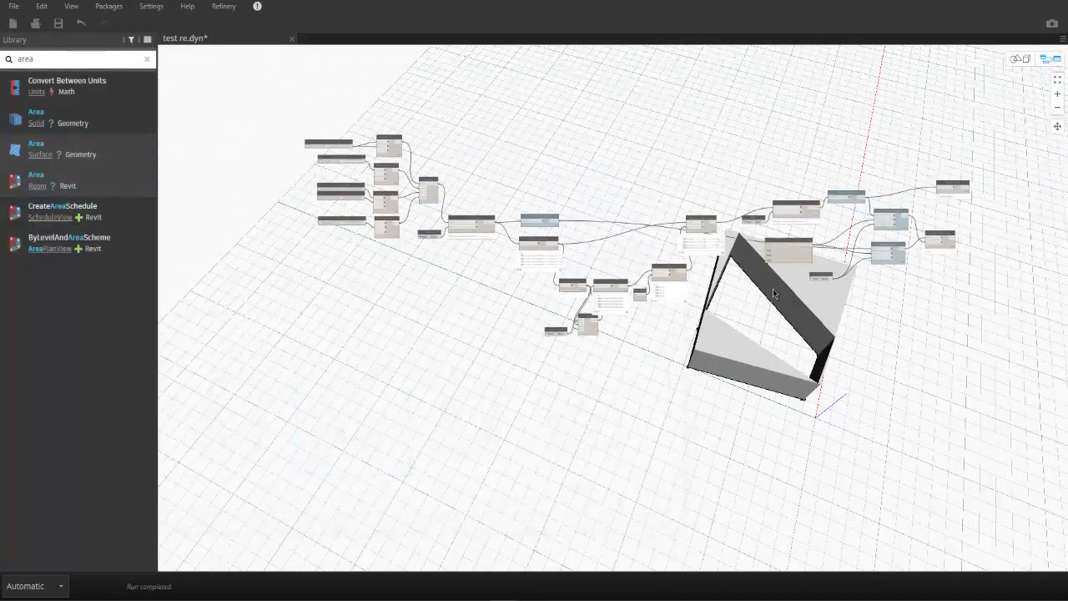
click(292, 40)
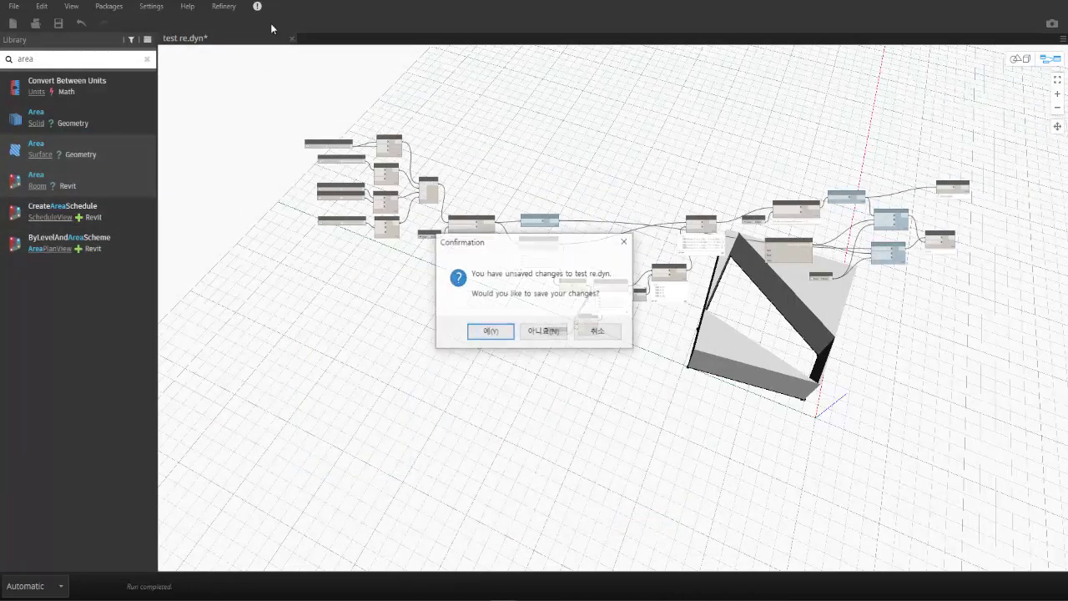
Respond to the Confirmation dialog about unsaved changes to test re.dyn.
click(496, 333)
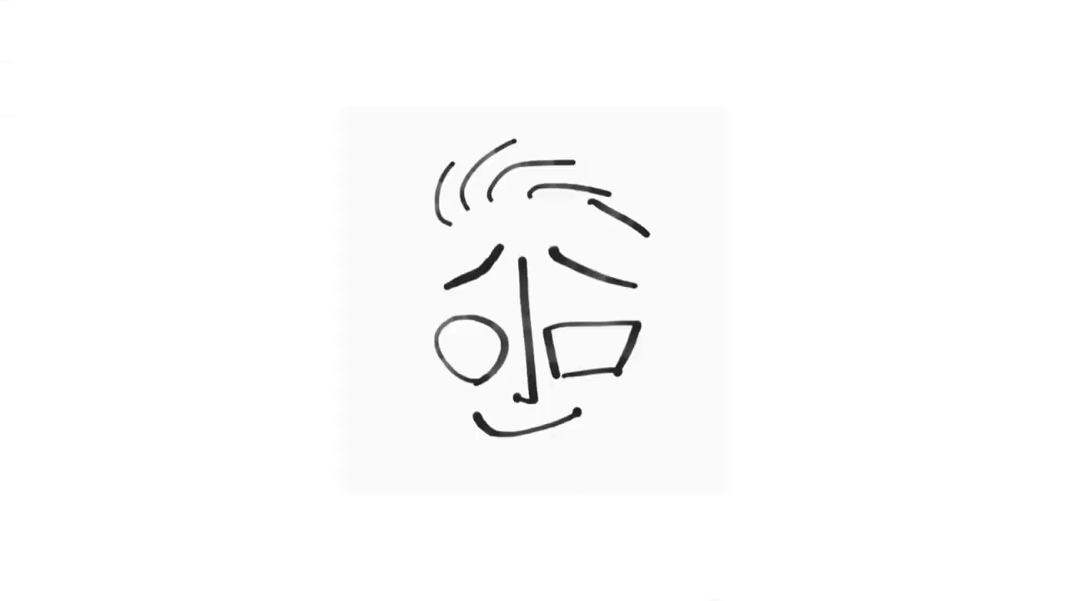